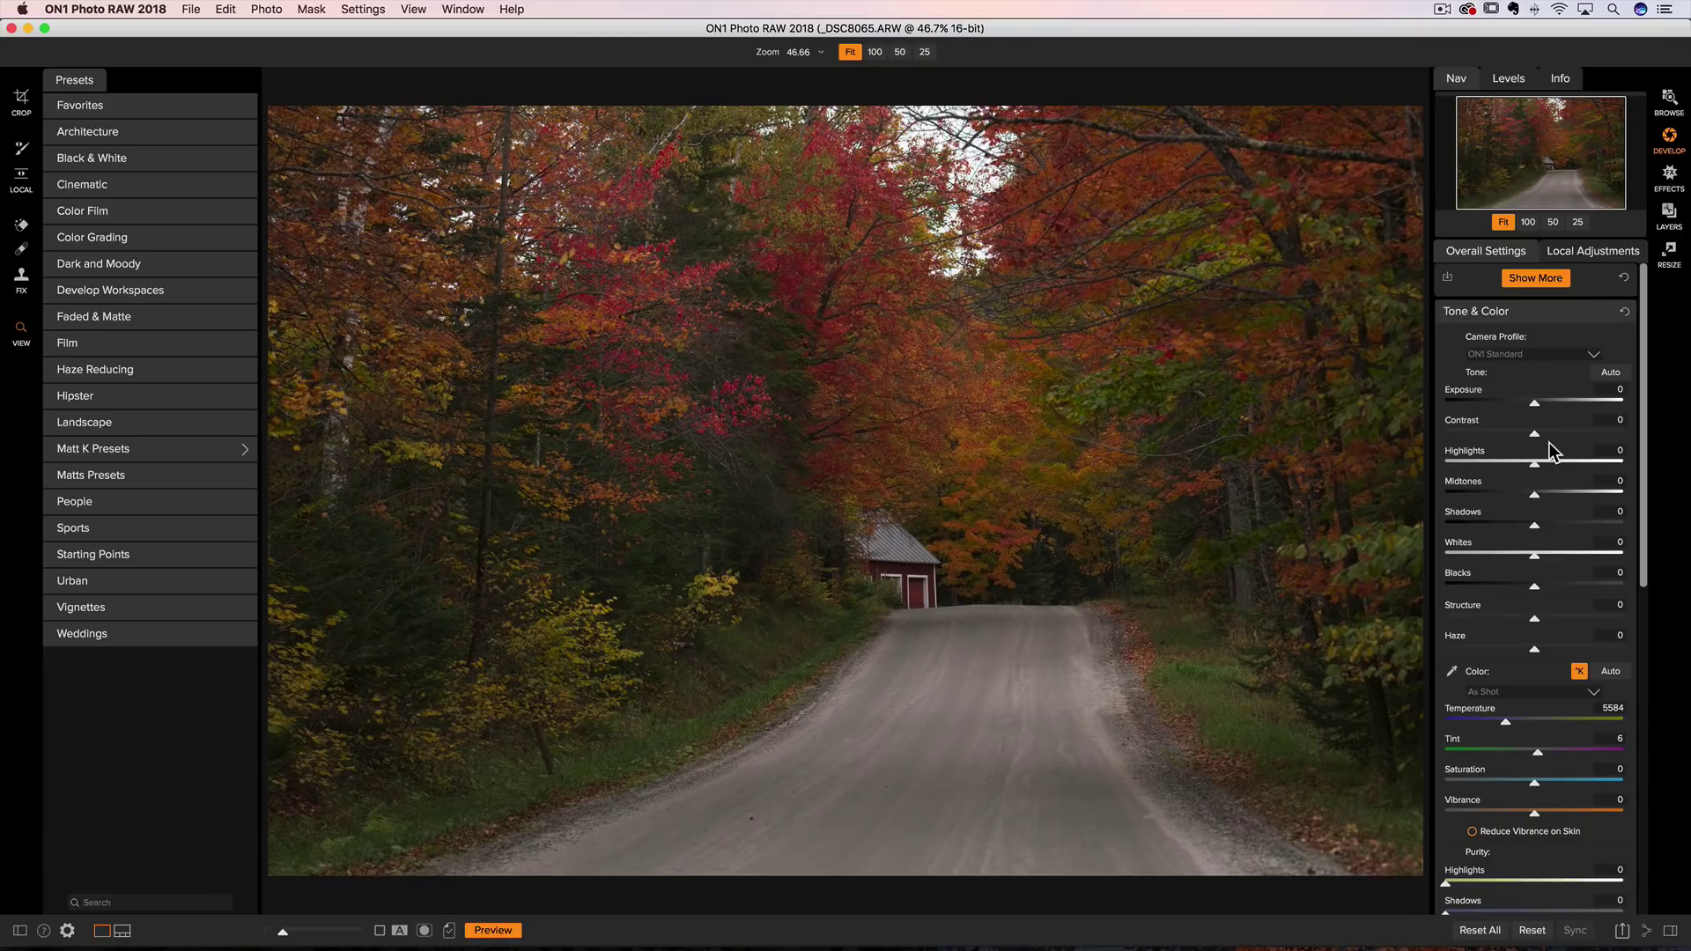
# - Lower the photo's highlights to -53 and raise the shadows to 14 in the Develop tone settings
pyautogui.scroll(-5, 1559, 393)
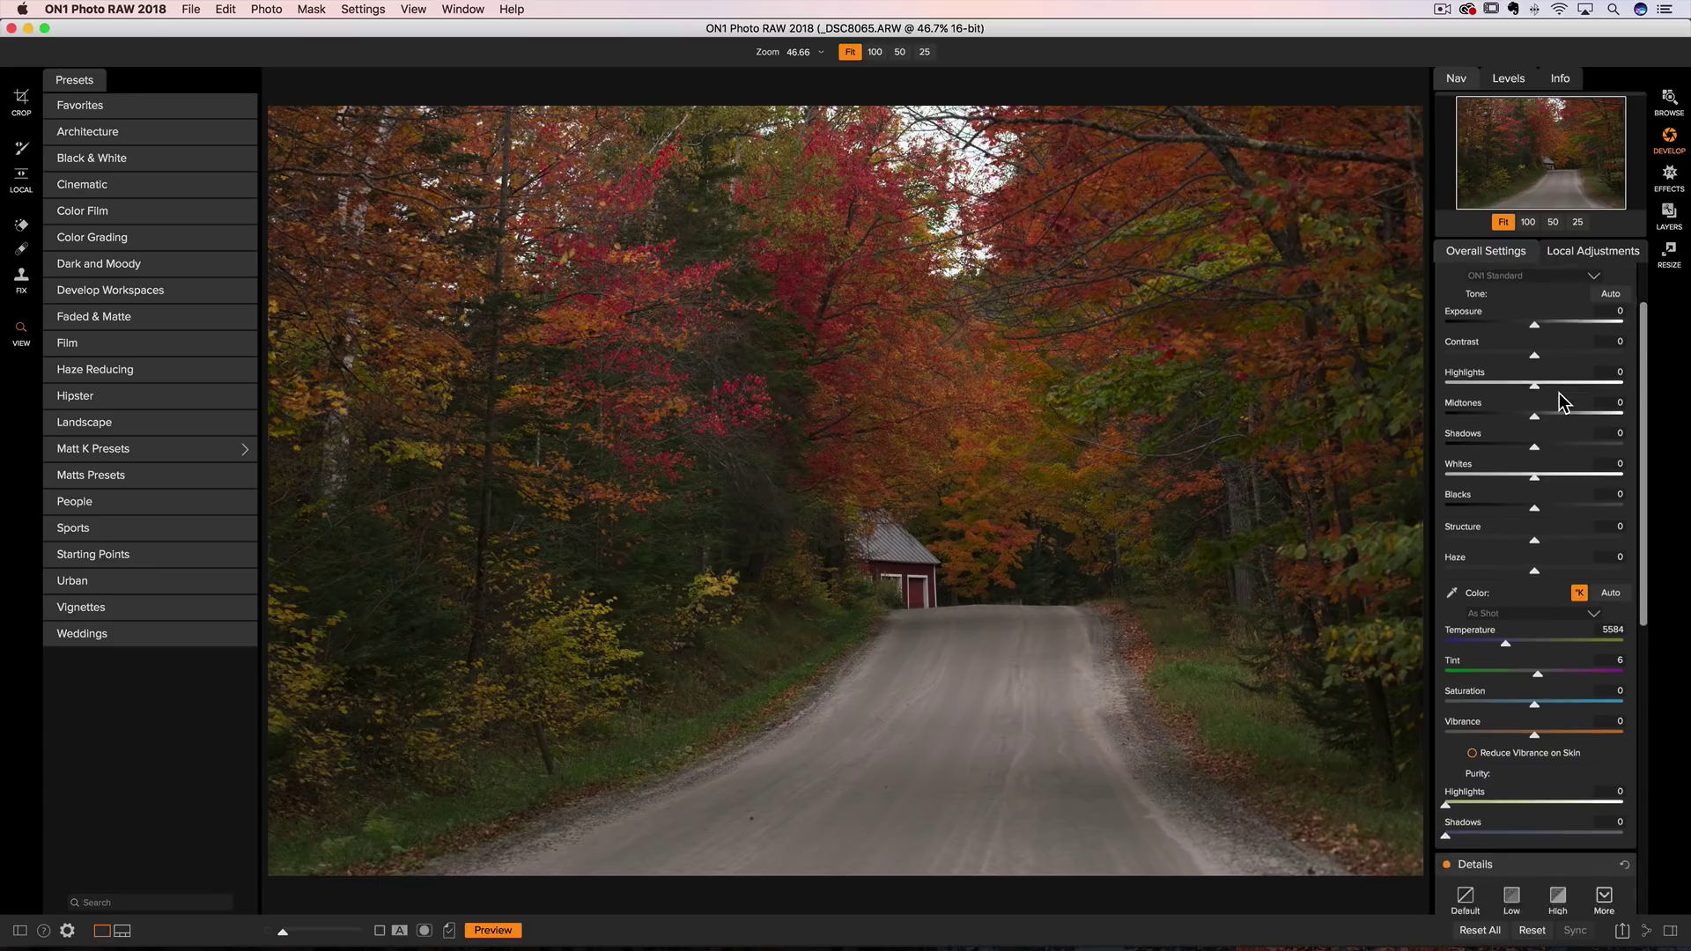
pyautogui.scroll(5, 1560, 401)
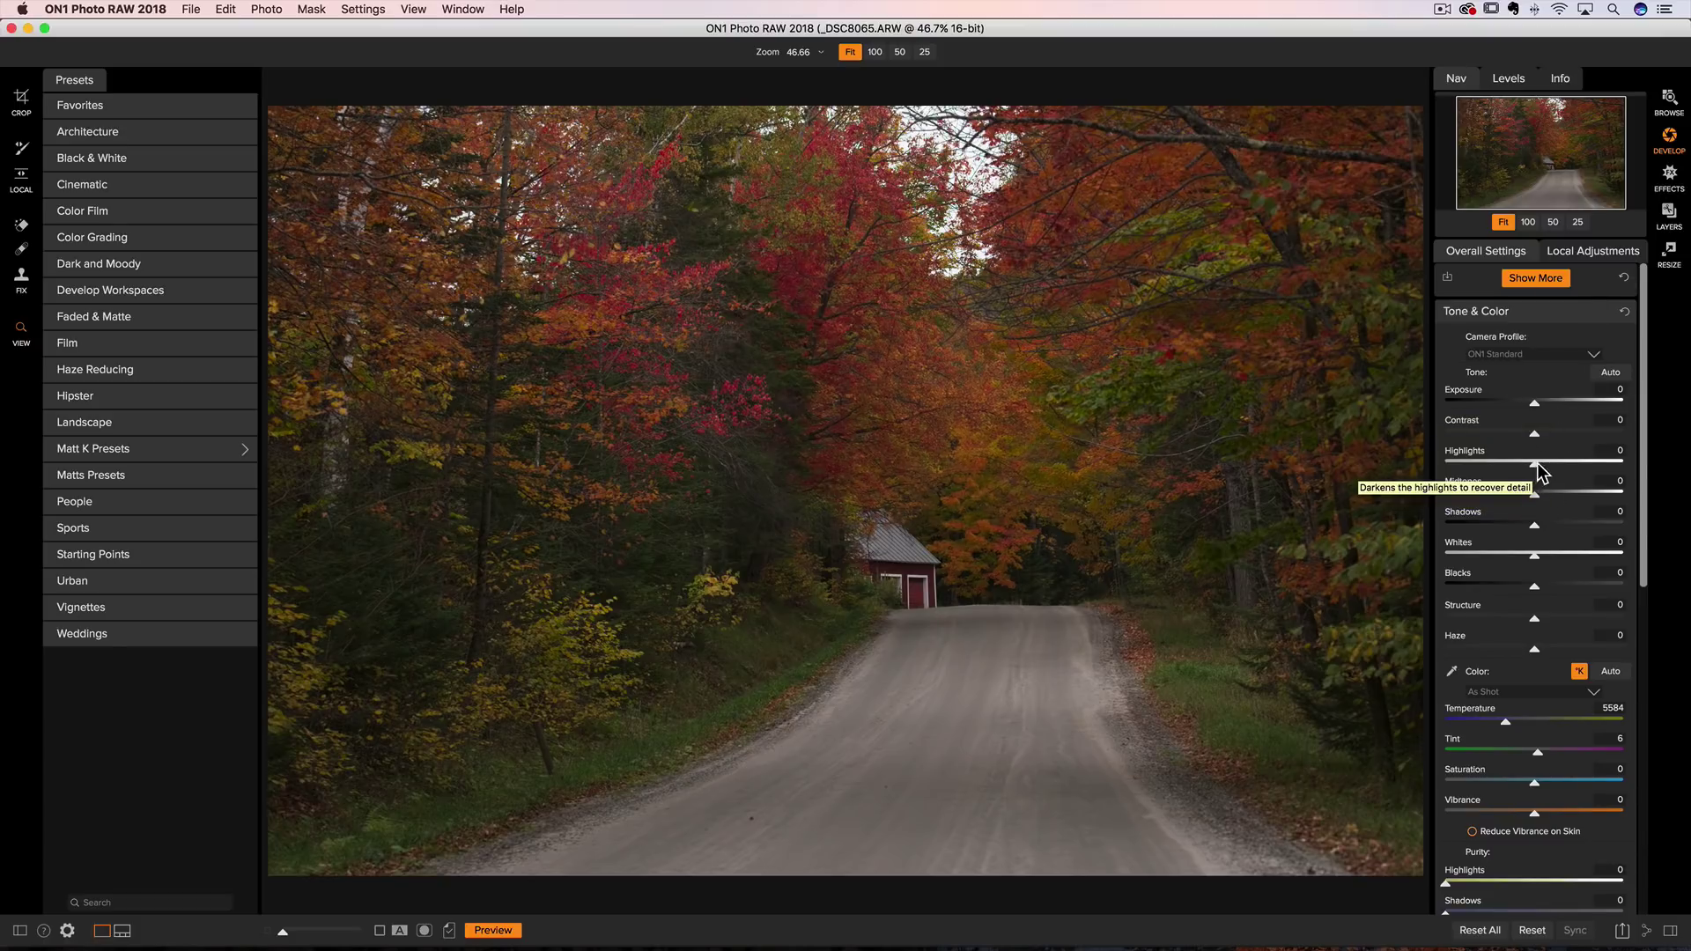
pyautogui.moveTo(1533, 467); pyautogui.dragTo(1488, 464)
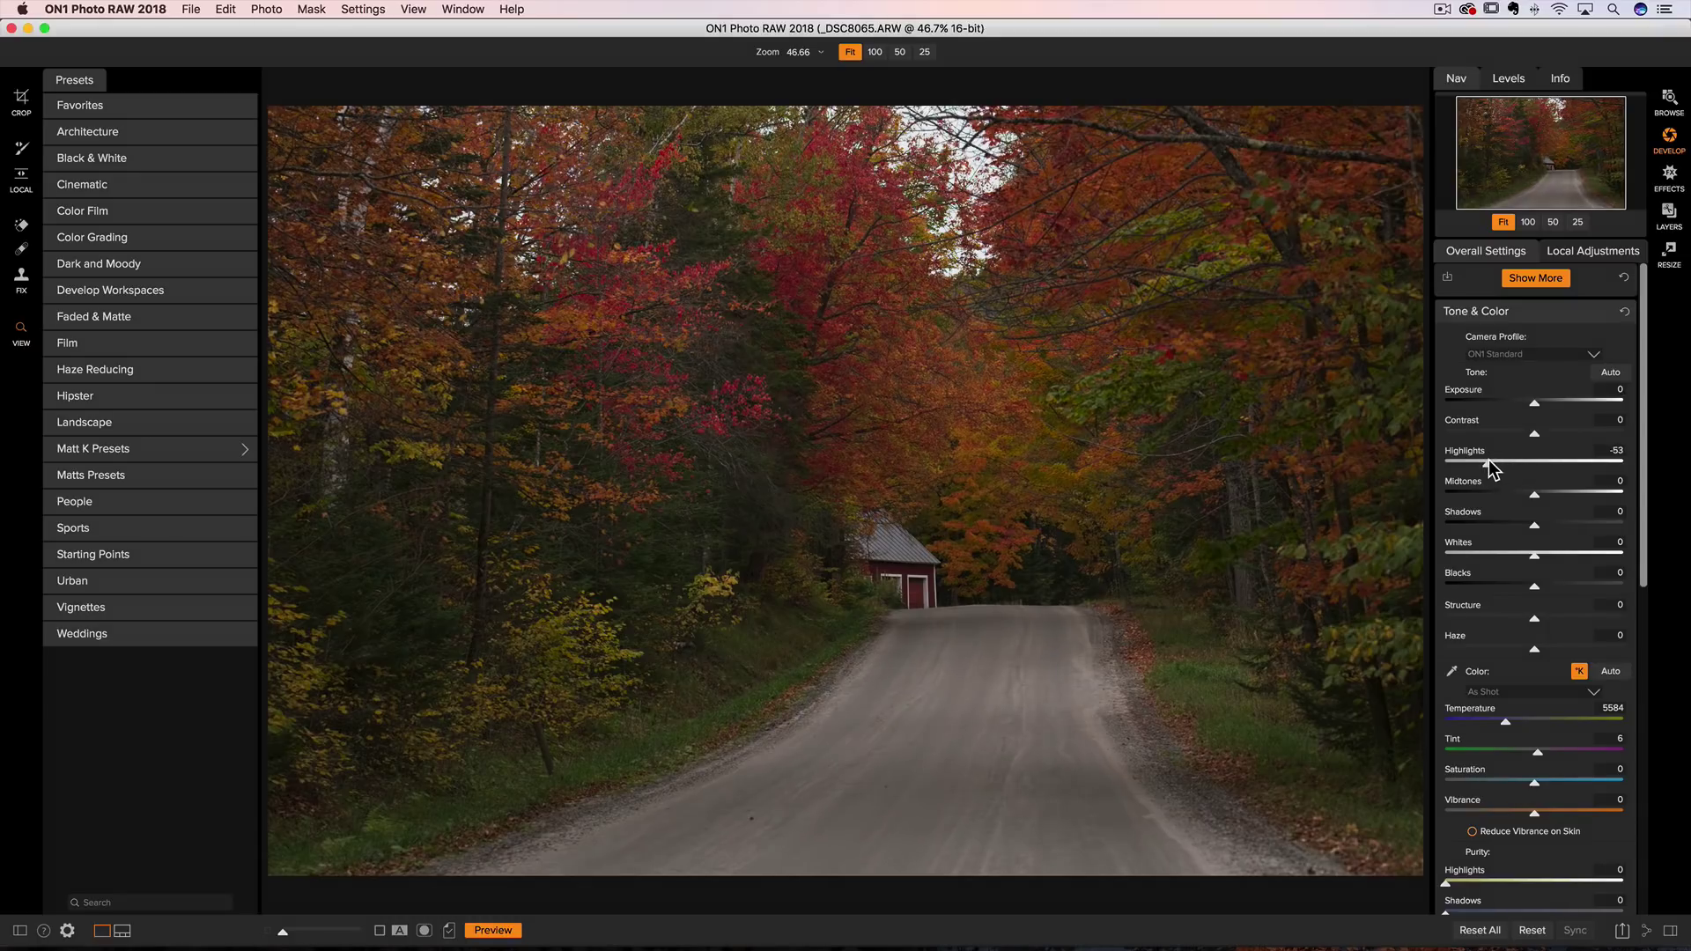
pyautogui.moveTo(1540, 520)
pyautogui.mouseDown()
pyautogui.moveTo(1571, 522)
pyautogui.moveTo(1545, 523)
pyautogui.mouseUp()
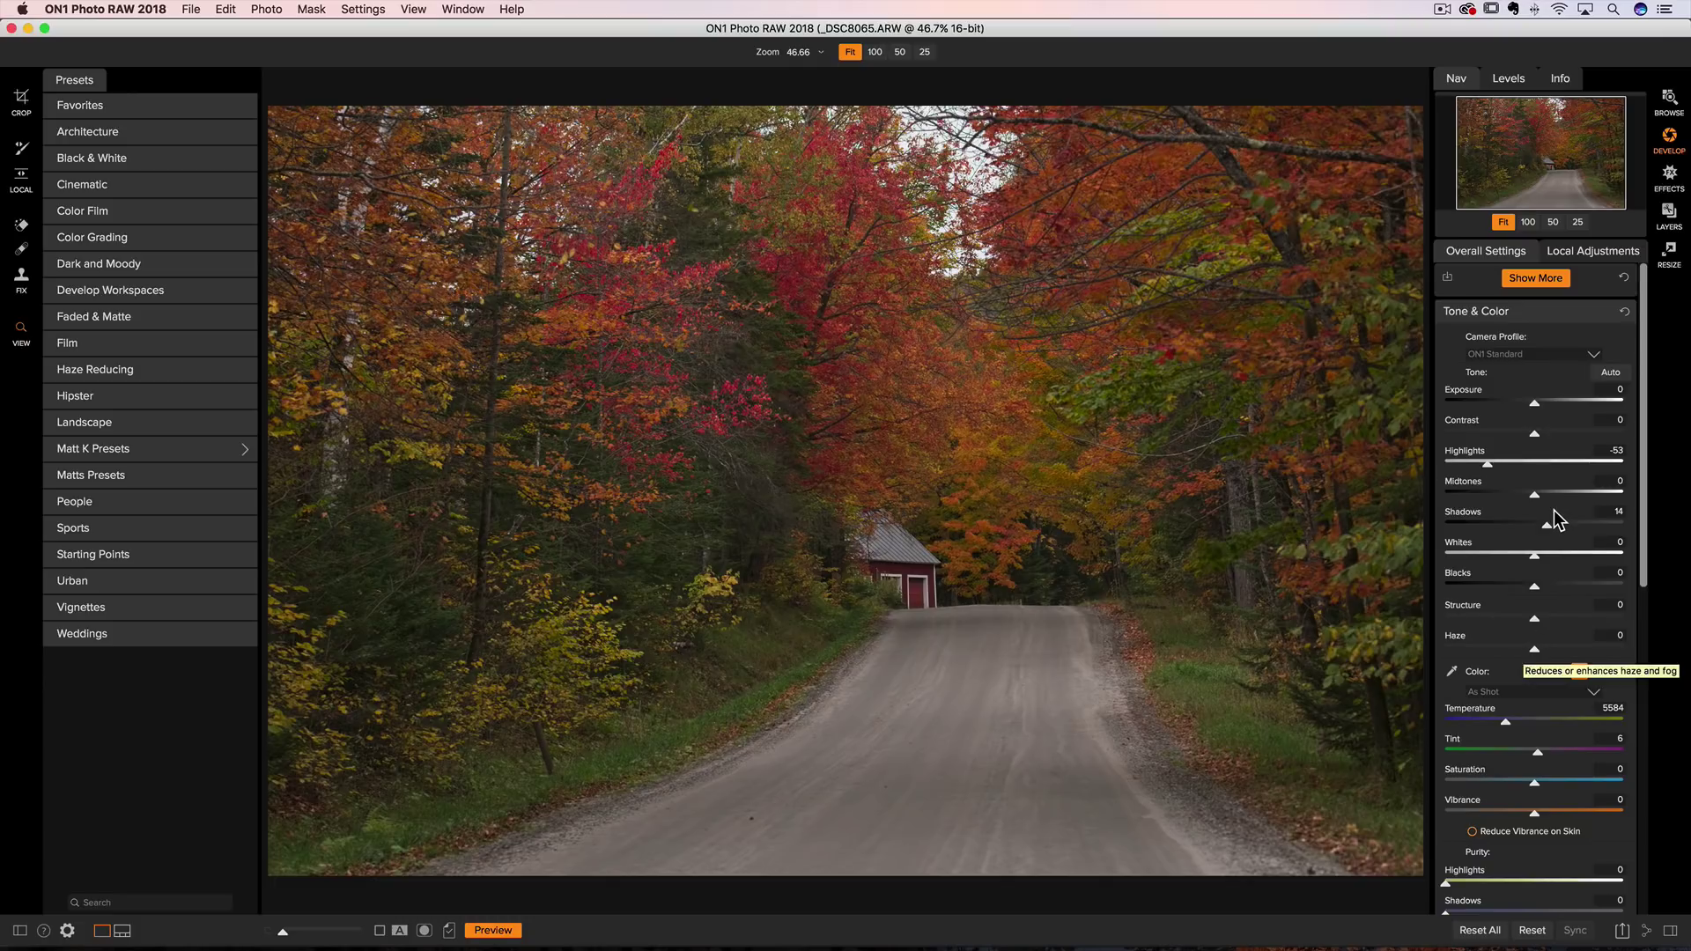
# - Add a Glow filter in Effects with the Darker preset and its mode set to Overlay
pyautogui.click(1533, 279)
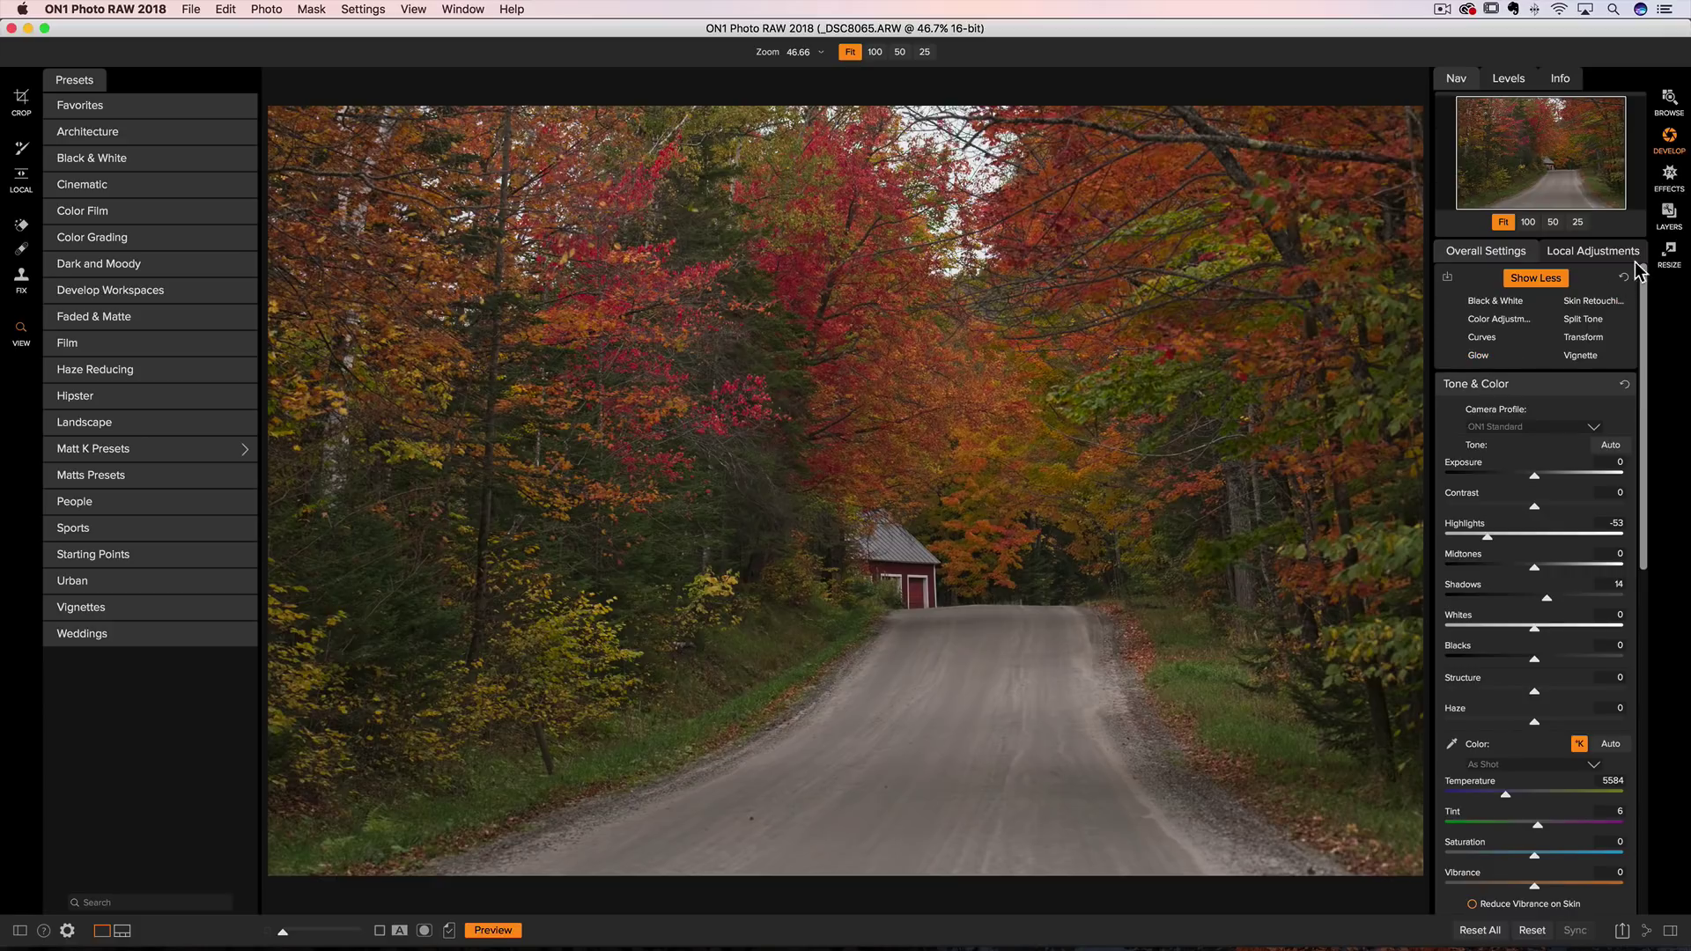
pyautogui.click(1662, 183)
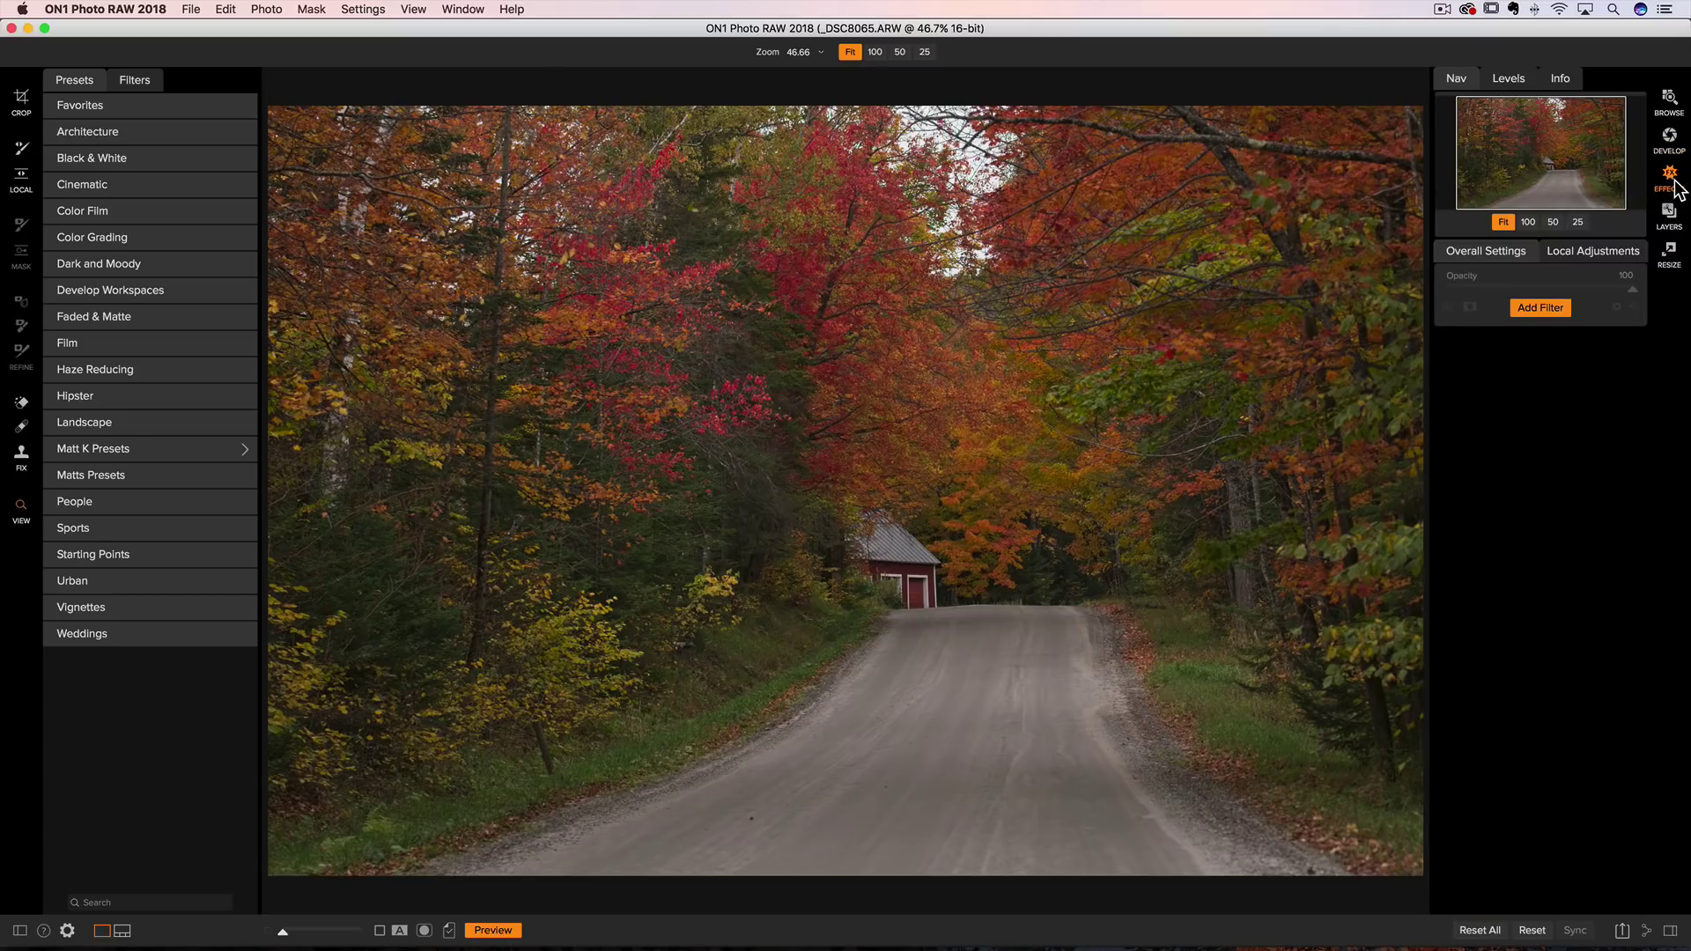
pyautogui.click(1545, 305)
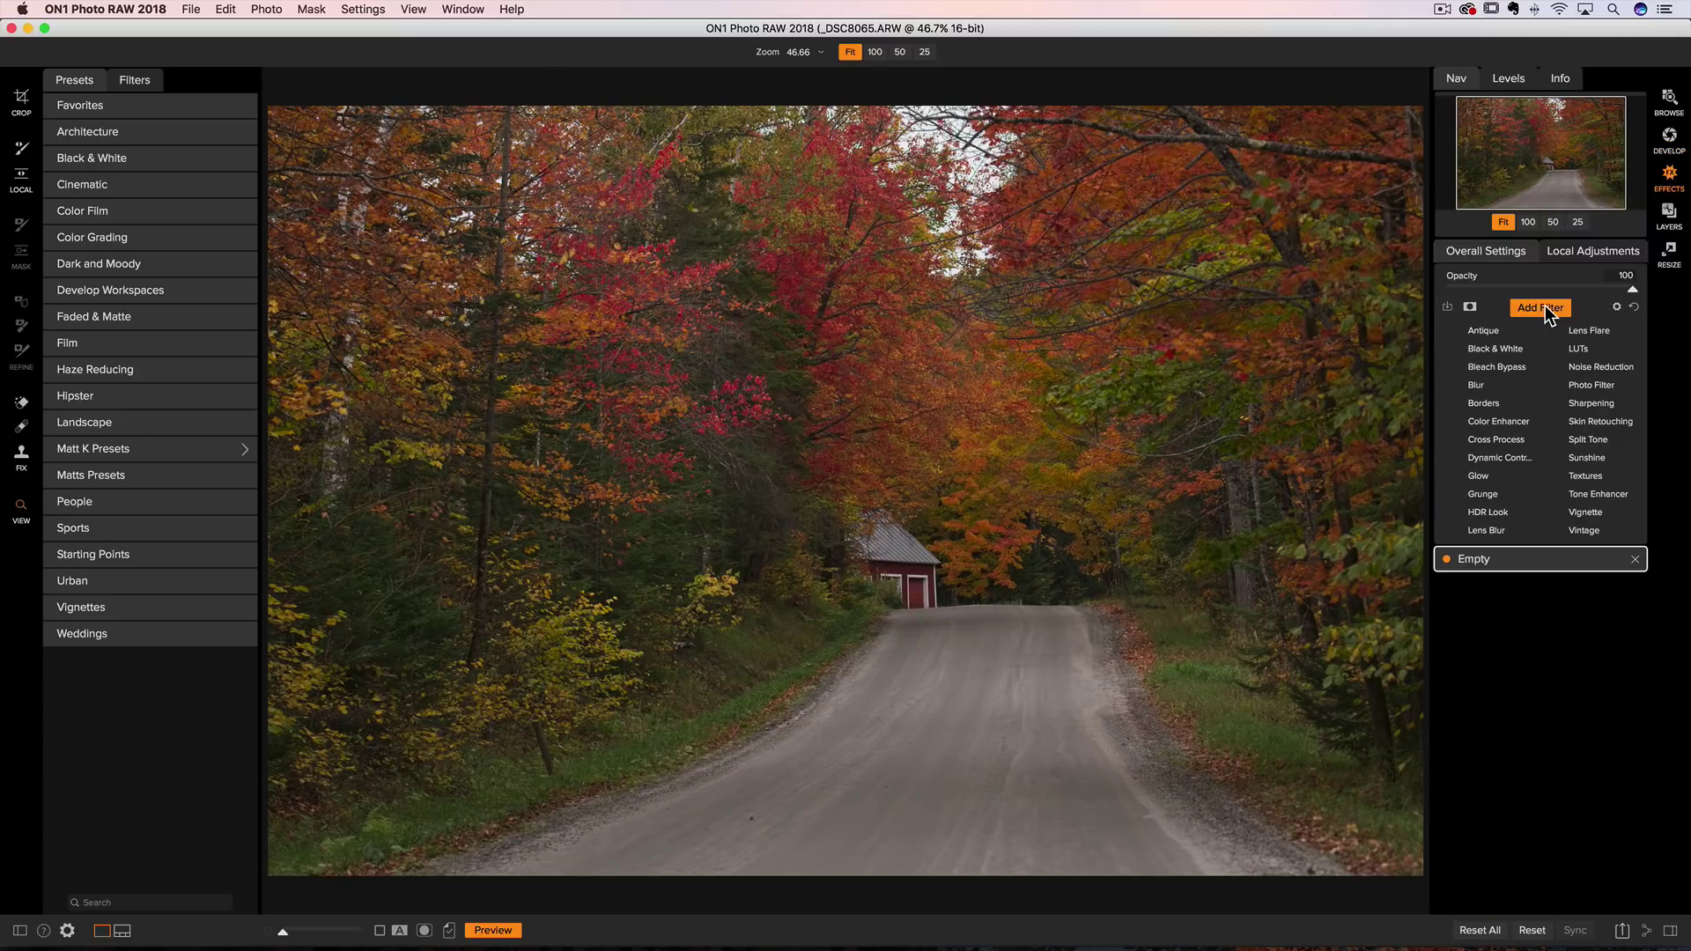
pyautogui.click(1480, 477)
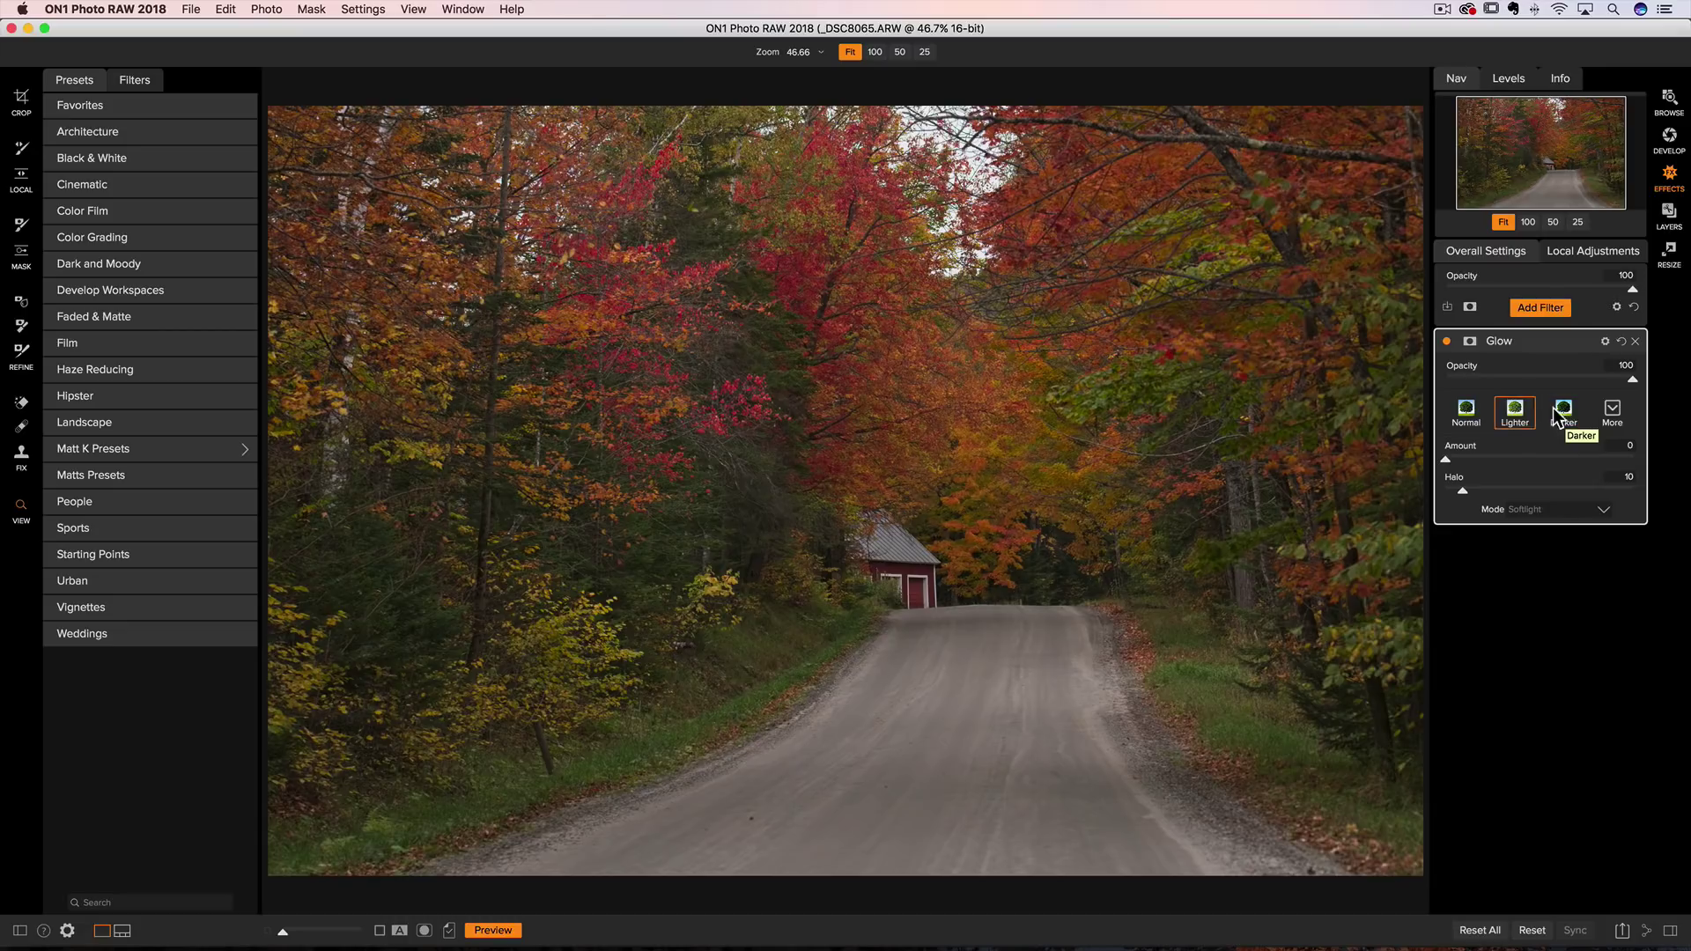
pyautogui.click(1564, 414)
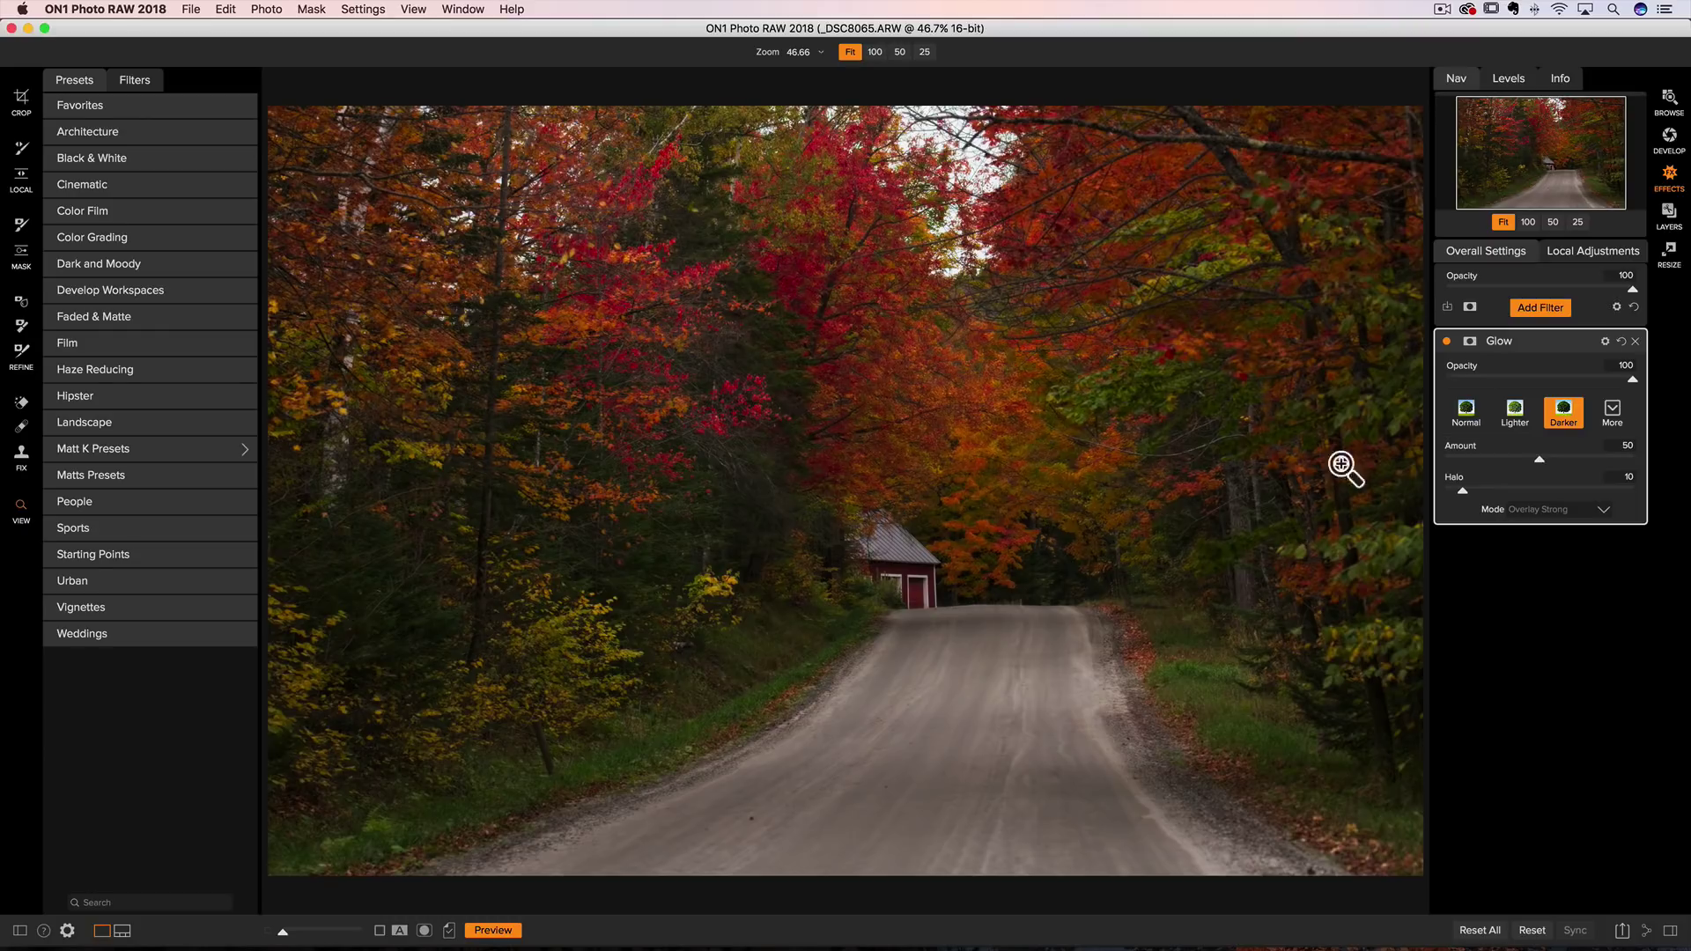
pyautogui.click(1541, 510)
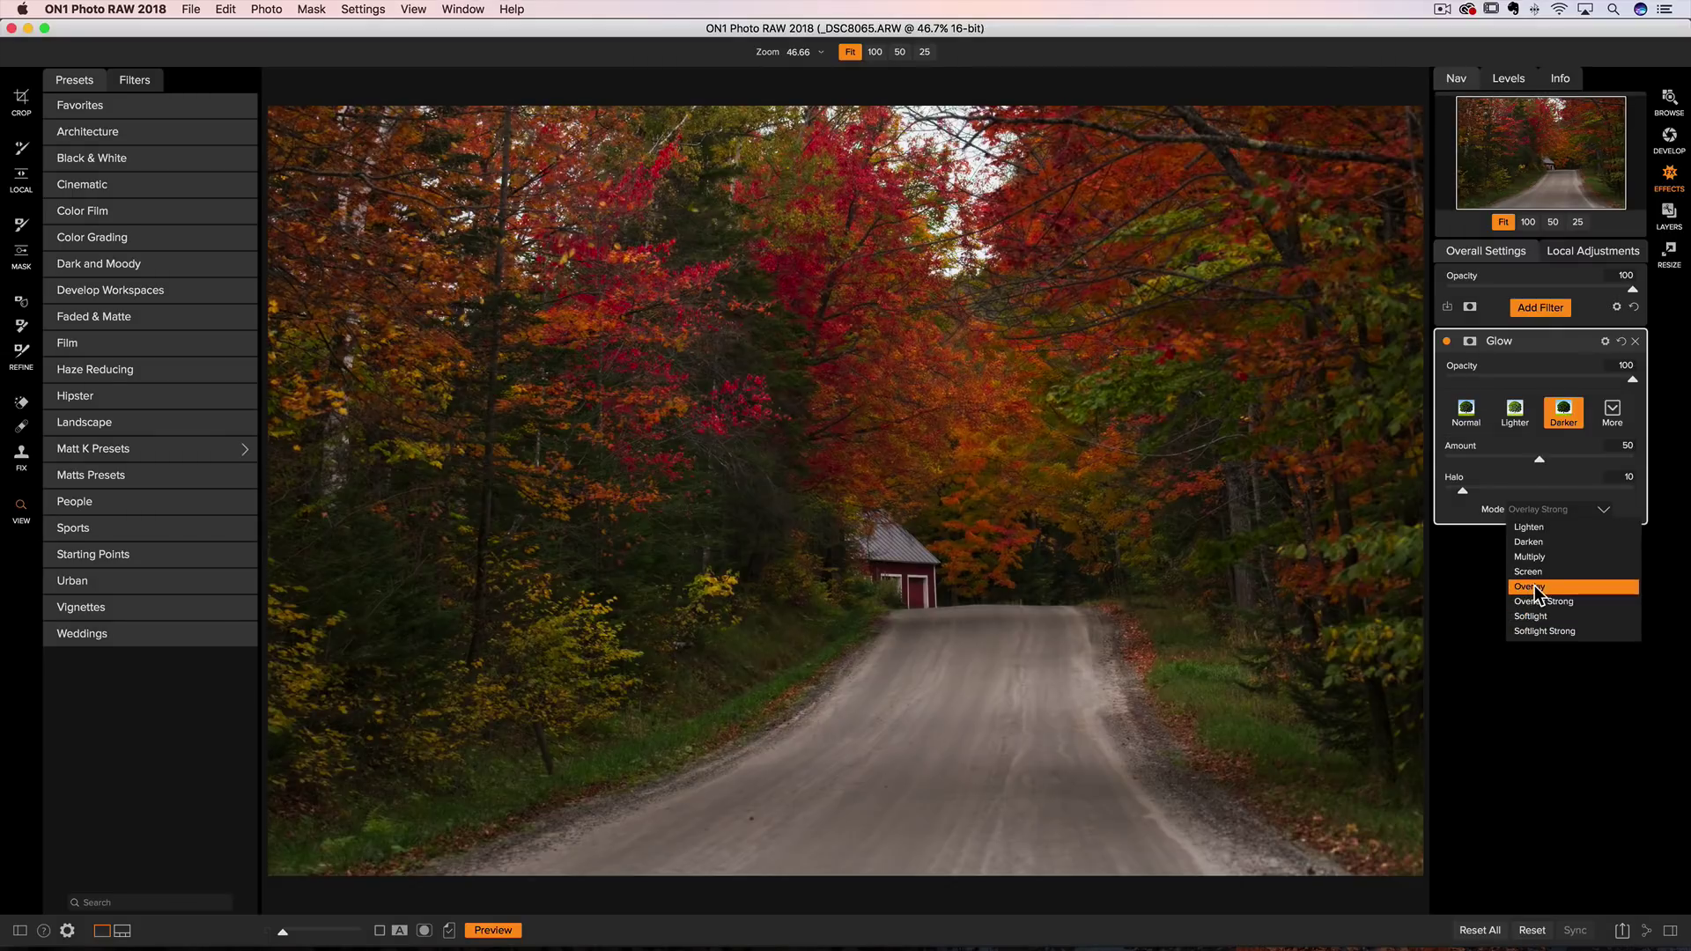
pyautogui.click(1533, 587)
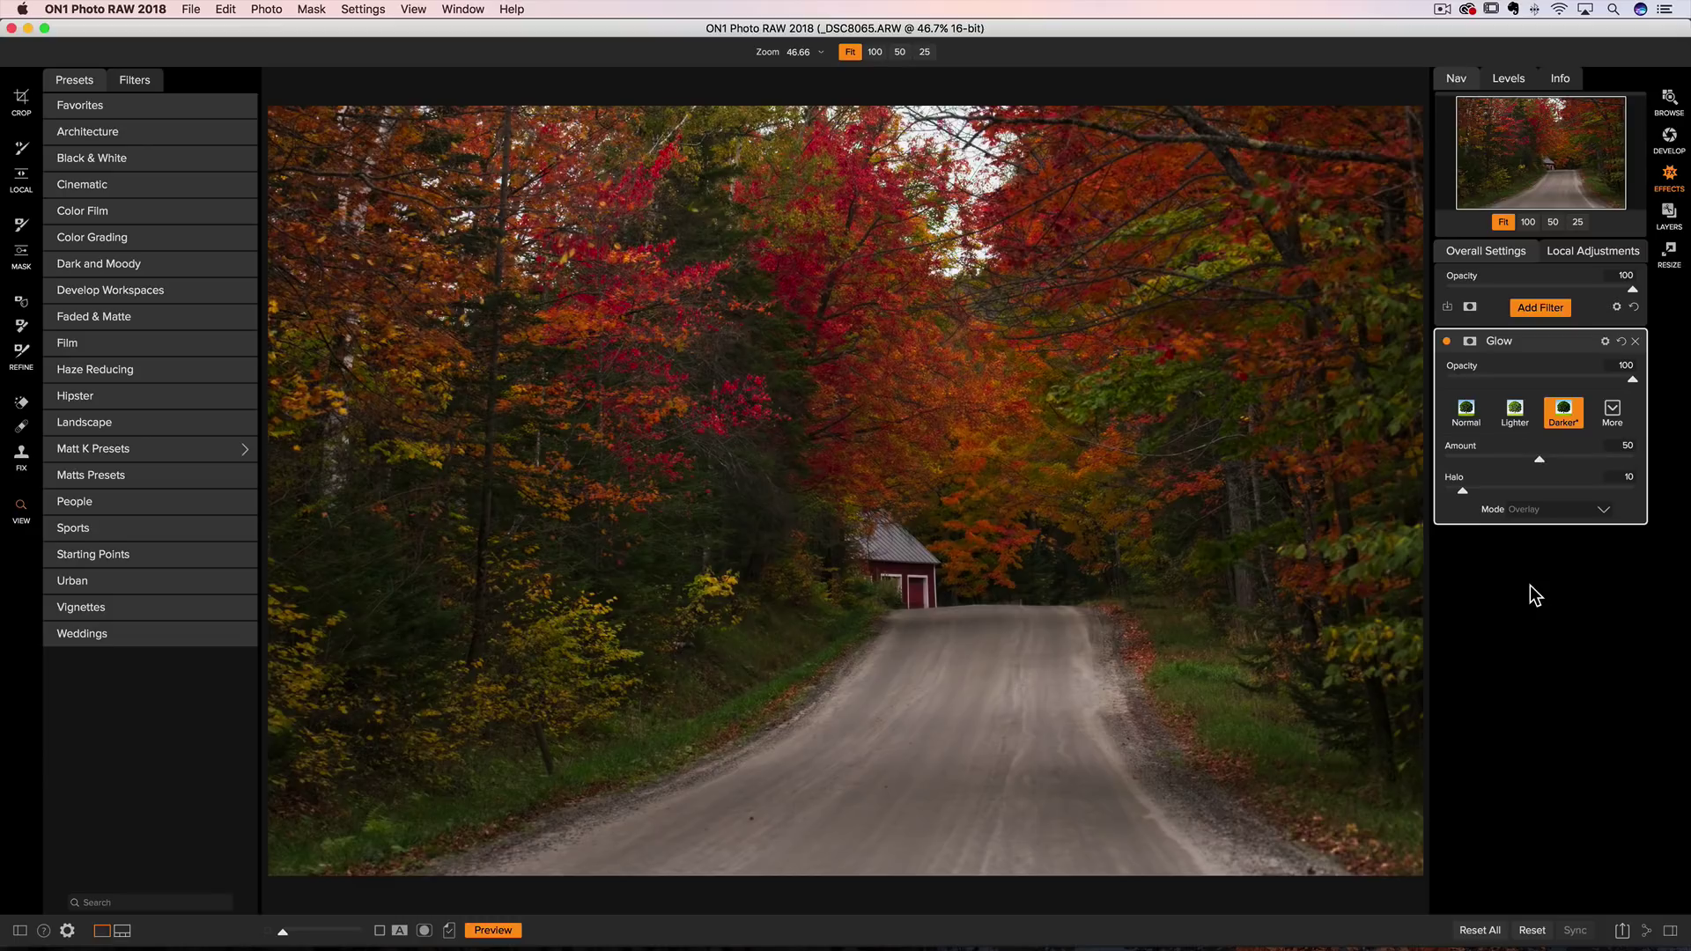
# - Set the Glow filter's amount to 68 and its halo to 57
pyautogui.moveTo(1540, 458); pyautogui.dragTo(1587, 481)
pyautogui.moveTo(1568, 458); pyautogui.dragTo(1574, 459)
pyautogui.moveTo(1479, 496); pyautogui.dragTo(1548, 489)
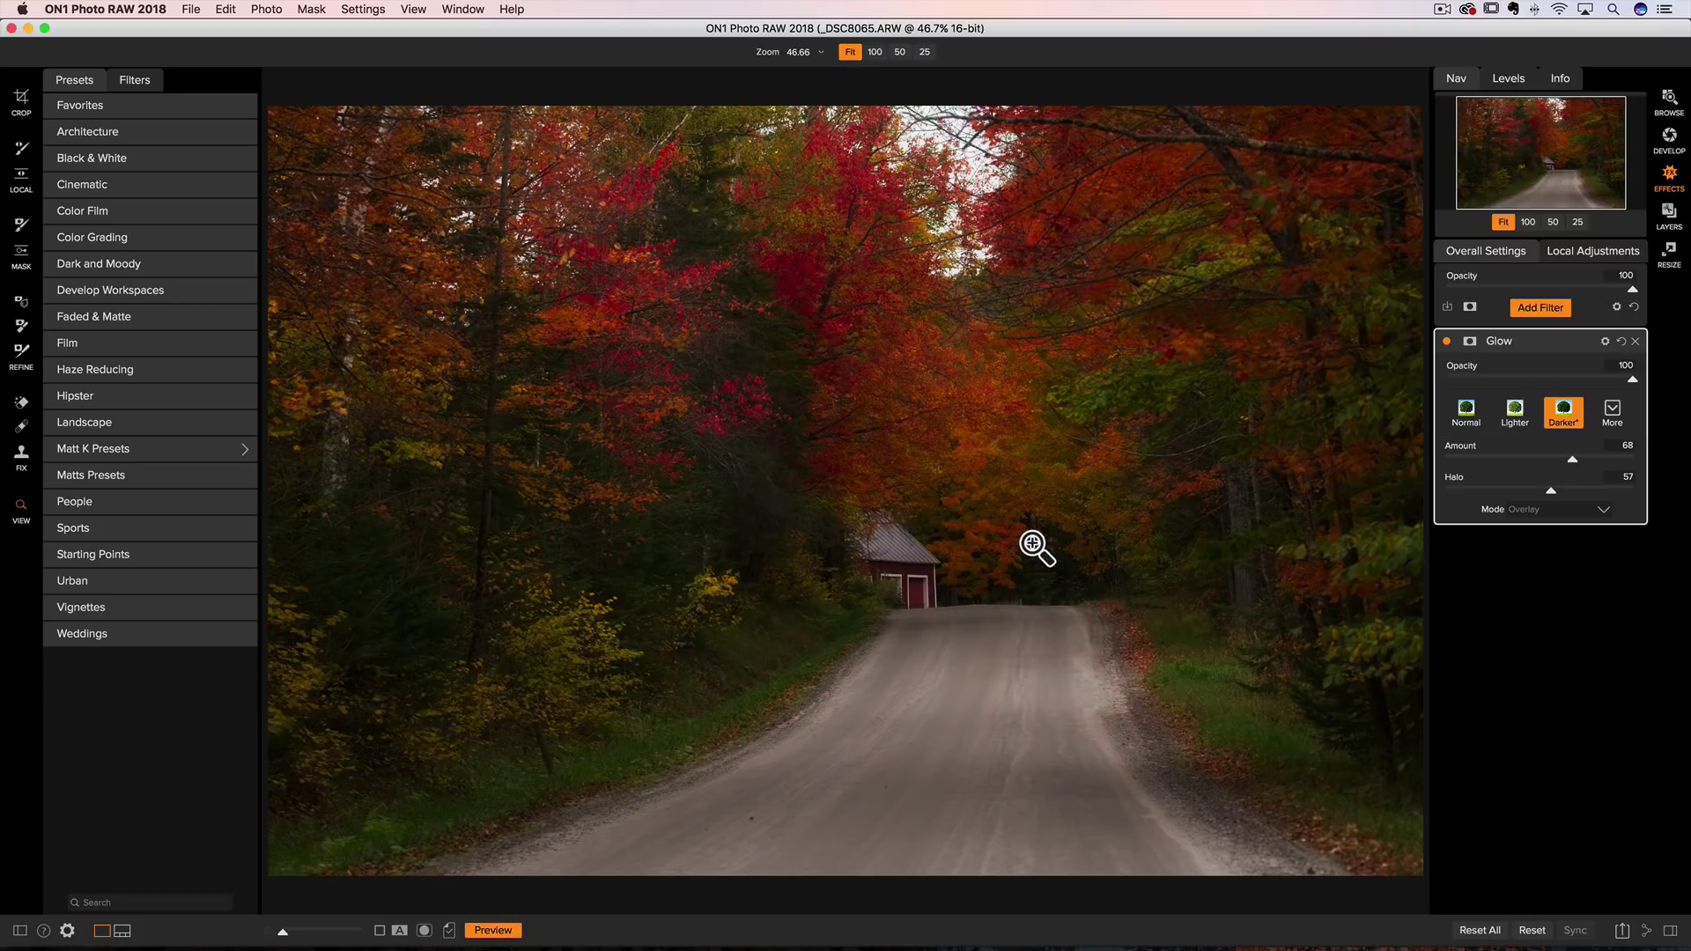
# - Refine the Glow filter's halo to 48 at 100% zoom, and compare the photo with the filter off and on
pyautogui.click(986, 508)
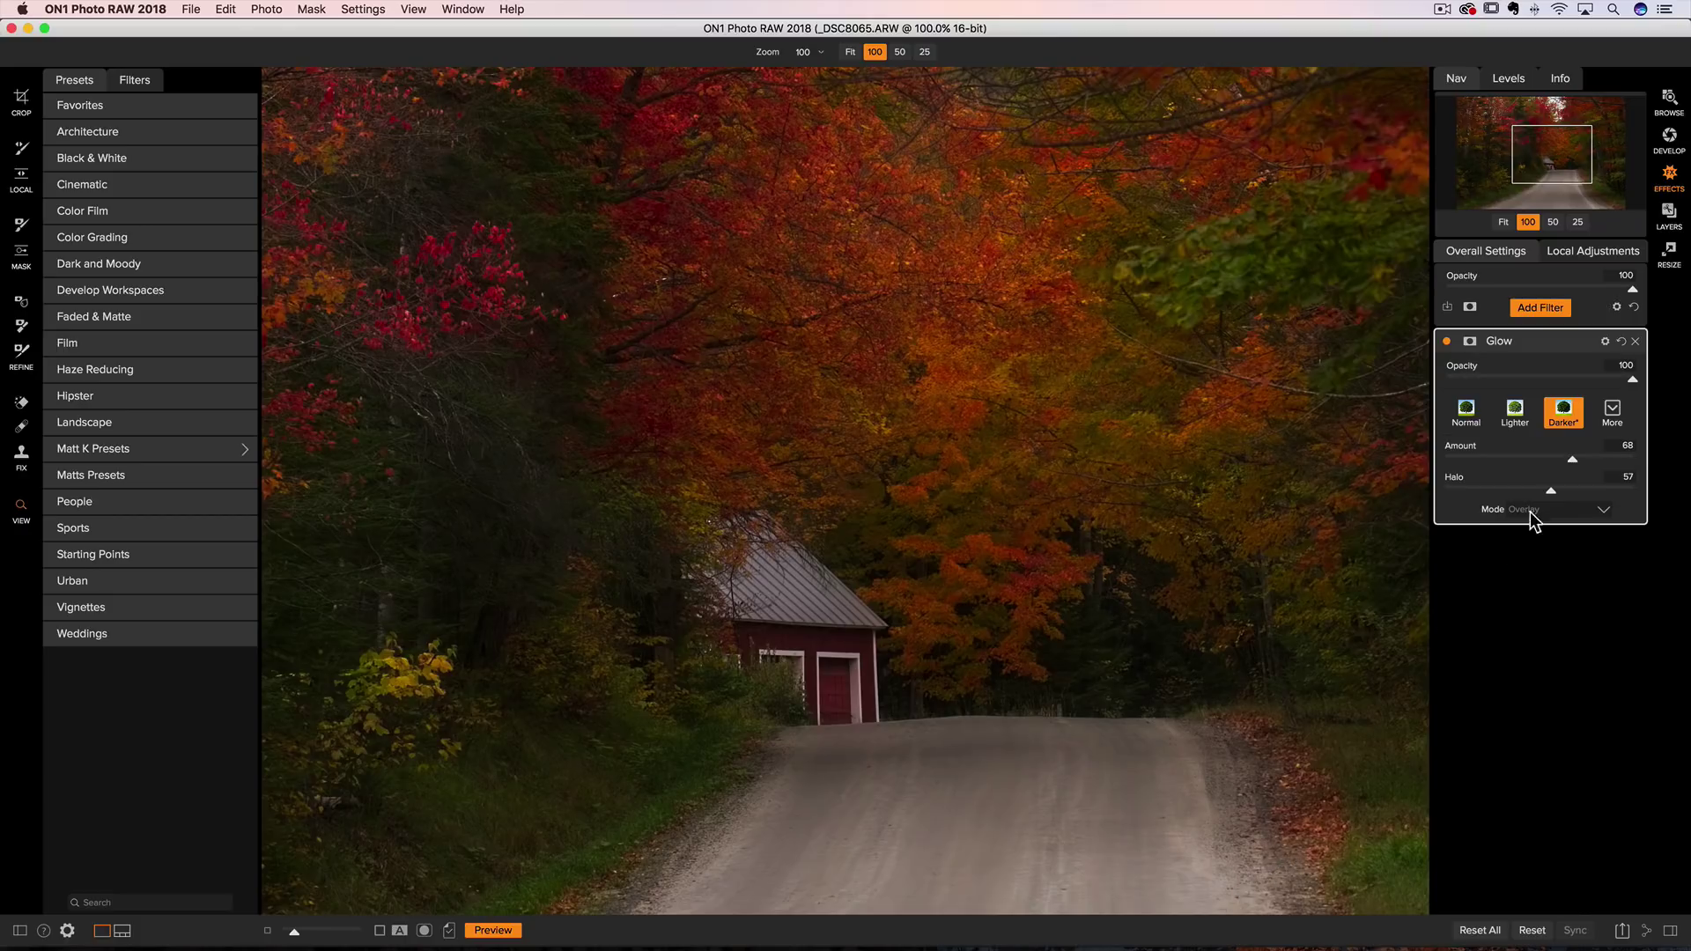
pyautogui.moveTo(1547, 490); pyautogui.dragTo(1500, 492)
pyautogui.moveTo(1532, 488); pyautogui.dragTo(1559, 489)
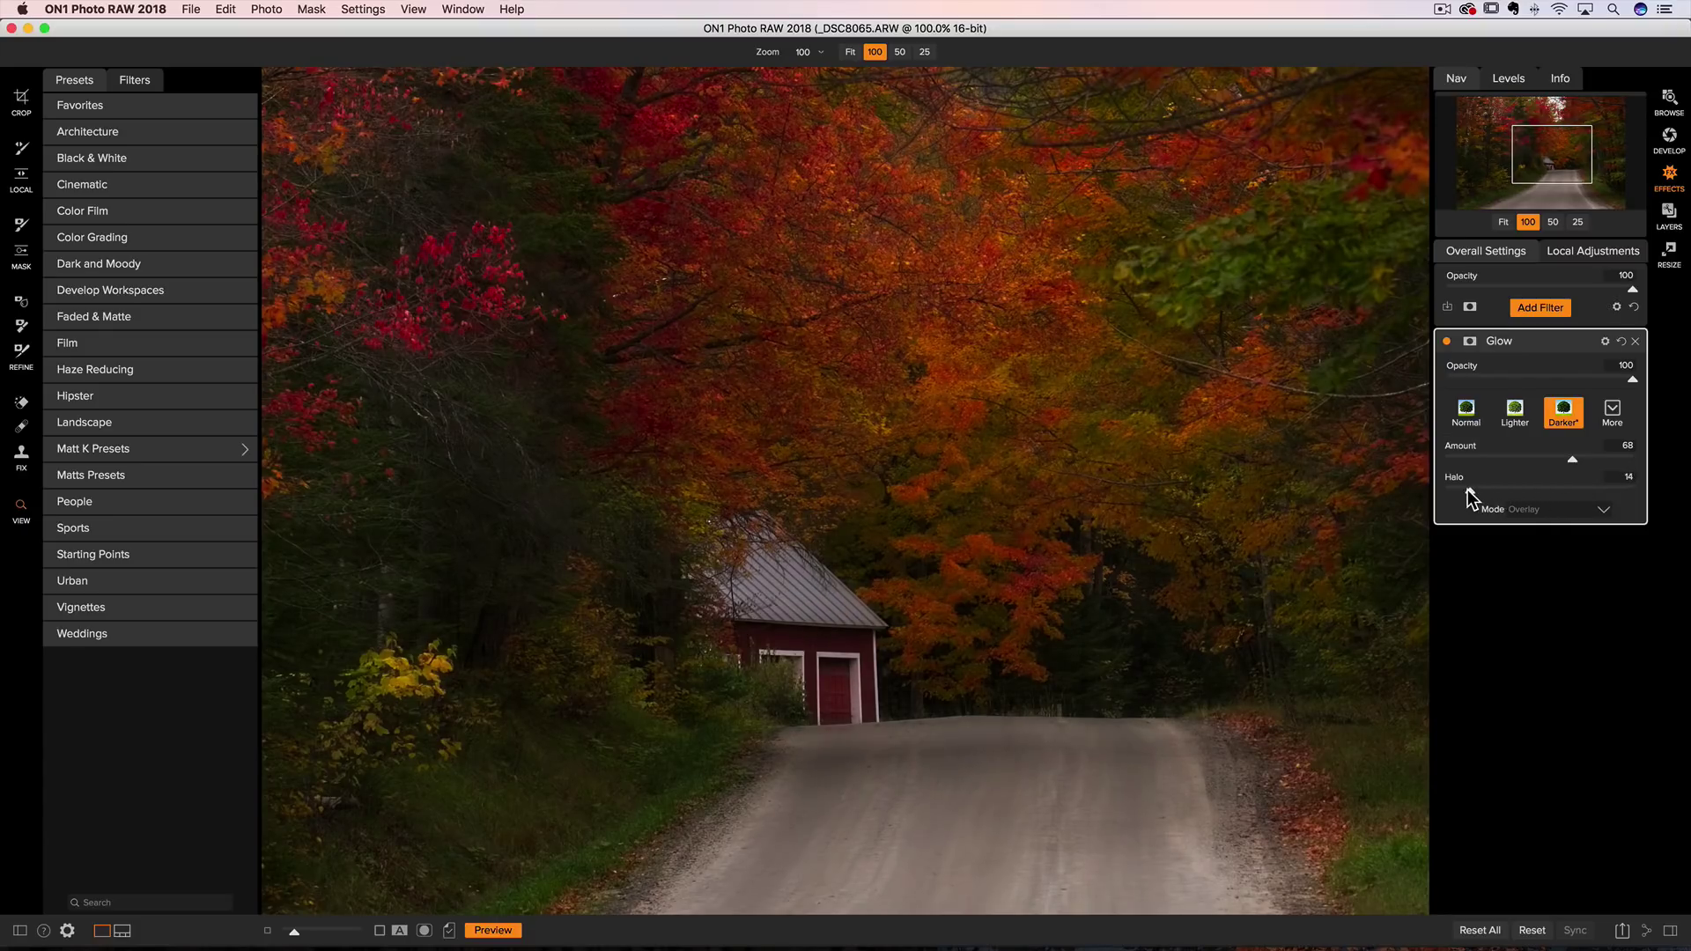
pyautogui.moveTo(1469, 490); pyautogui.dragTo(1573, 487)
pyautogui.moveTo(1537, 485); pyautogui.dragTo(1535, 484)
pyautogui.click(1446, 338)
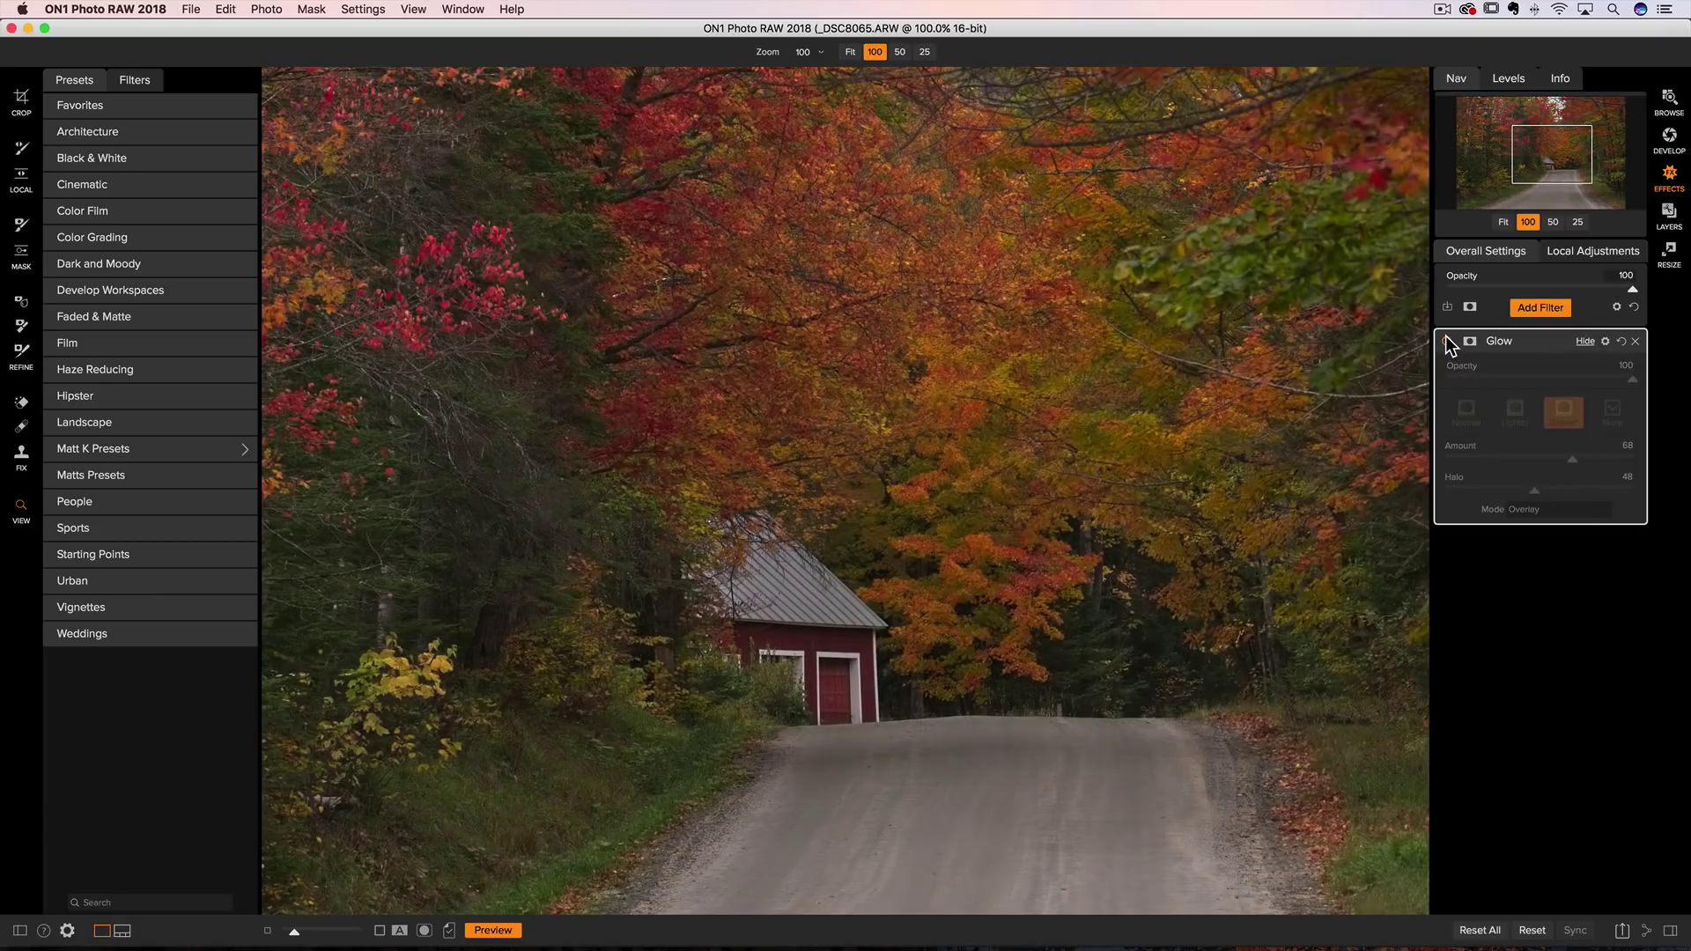
pyautogui.click(1446, 339)
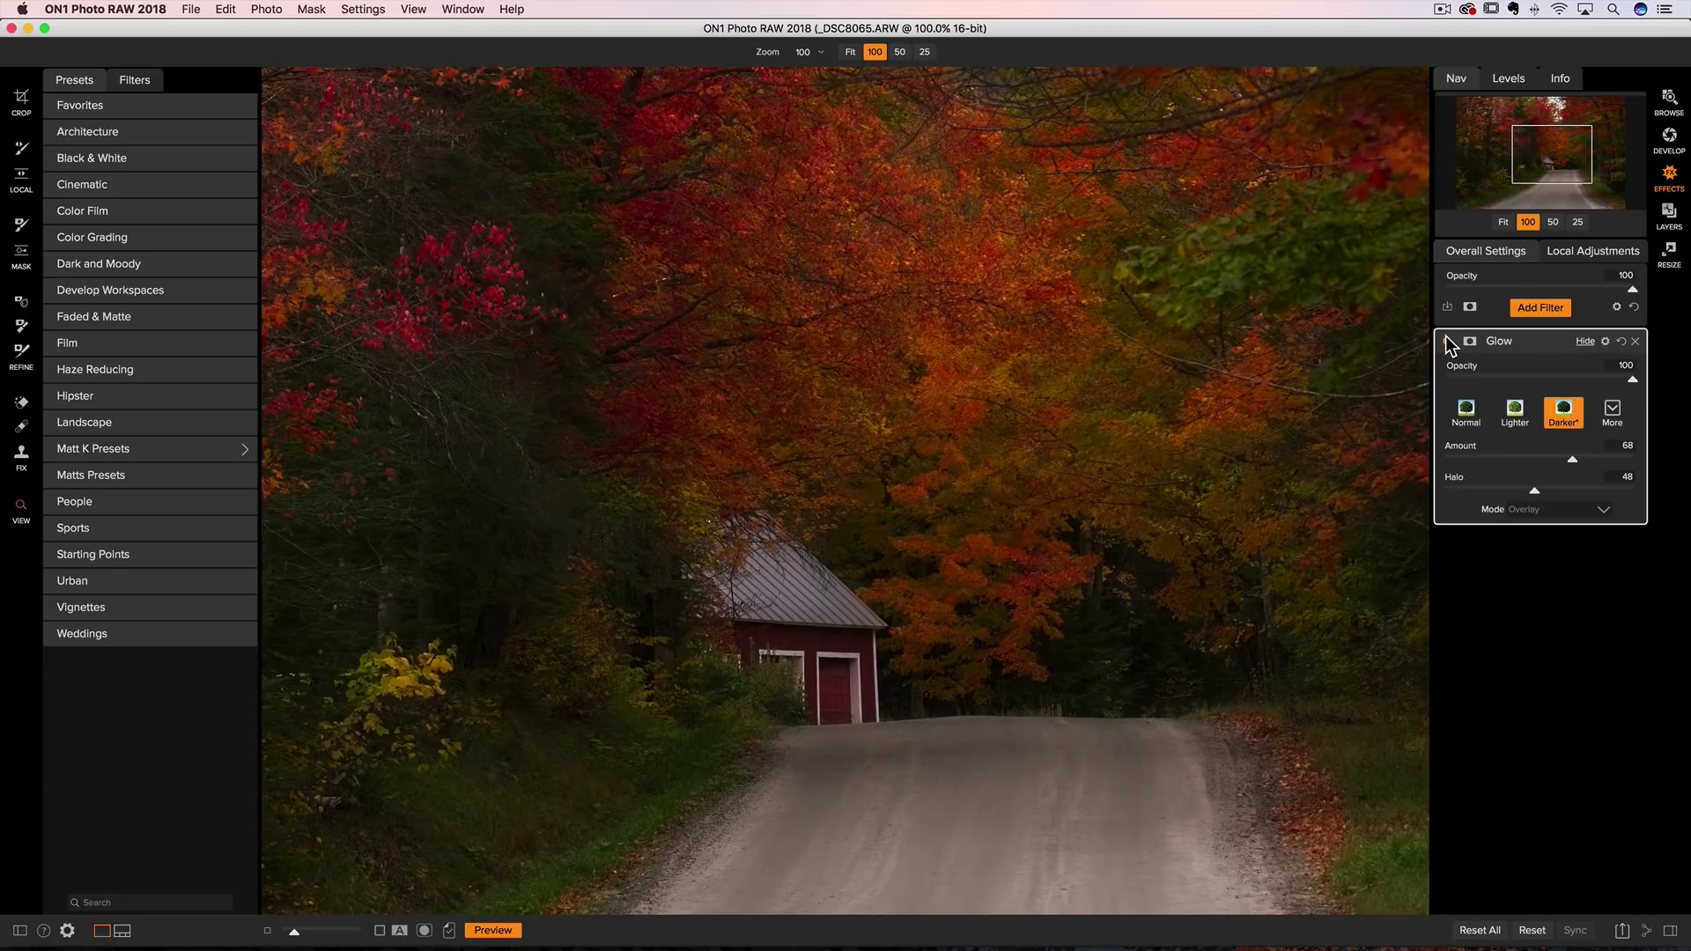
# - Paint a darkening local adjustment over the road in Develop and set its exposure to -0.65
pyautogui.click(1668, 140)
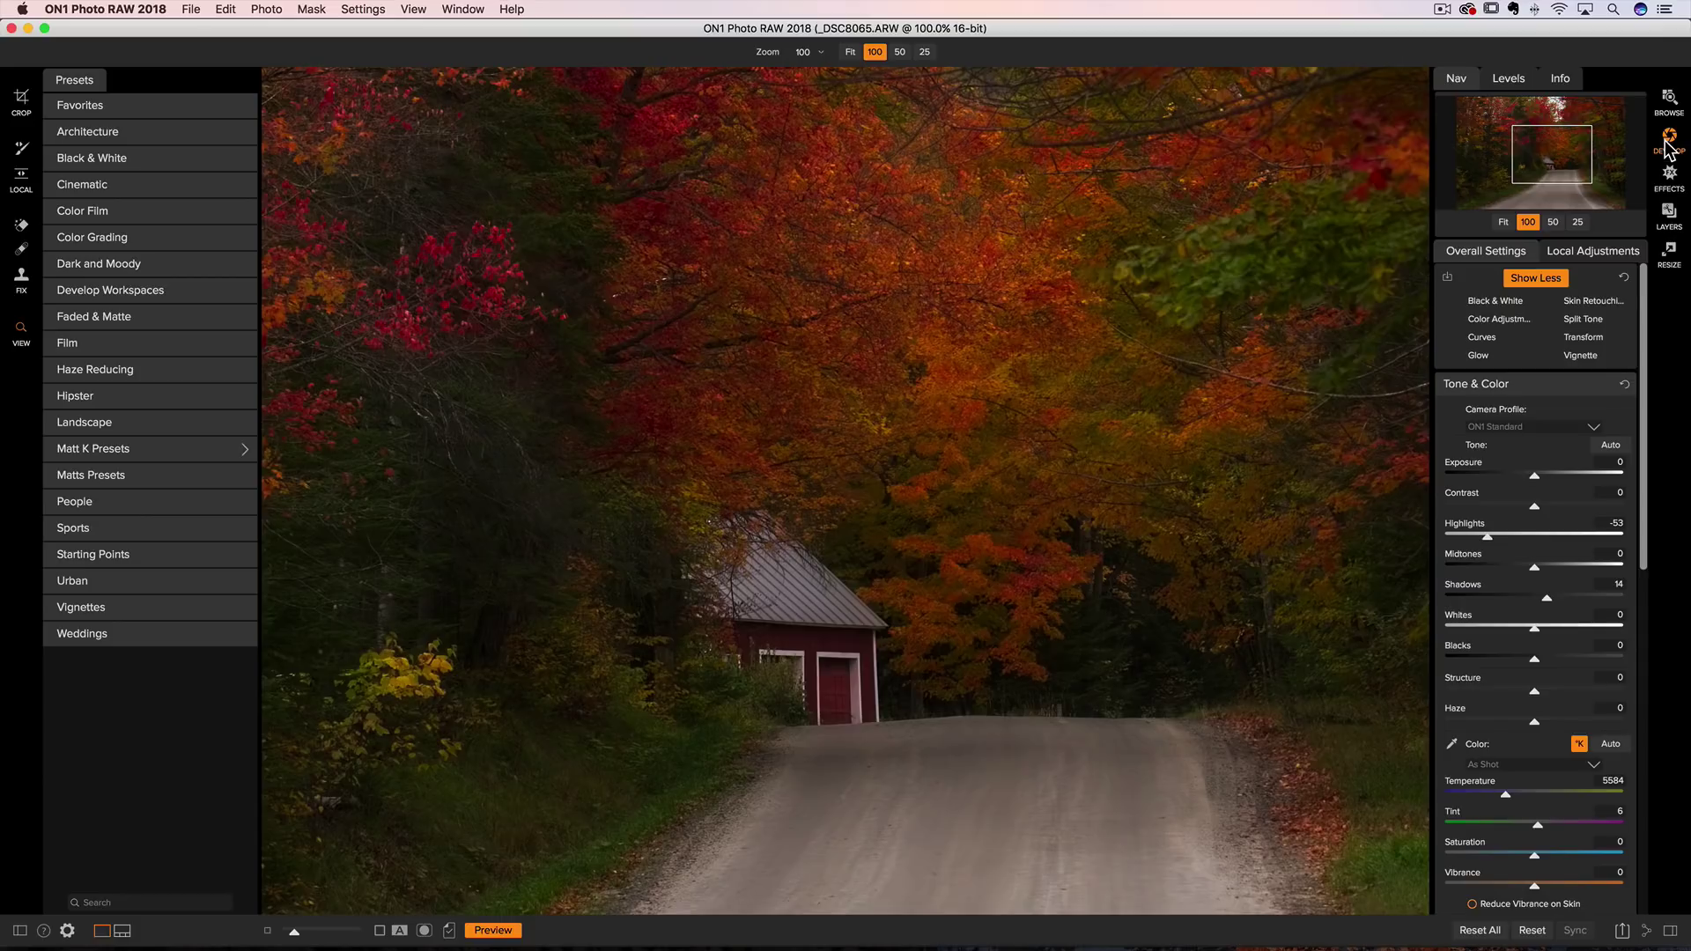
pyautogui.press('super+minus')
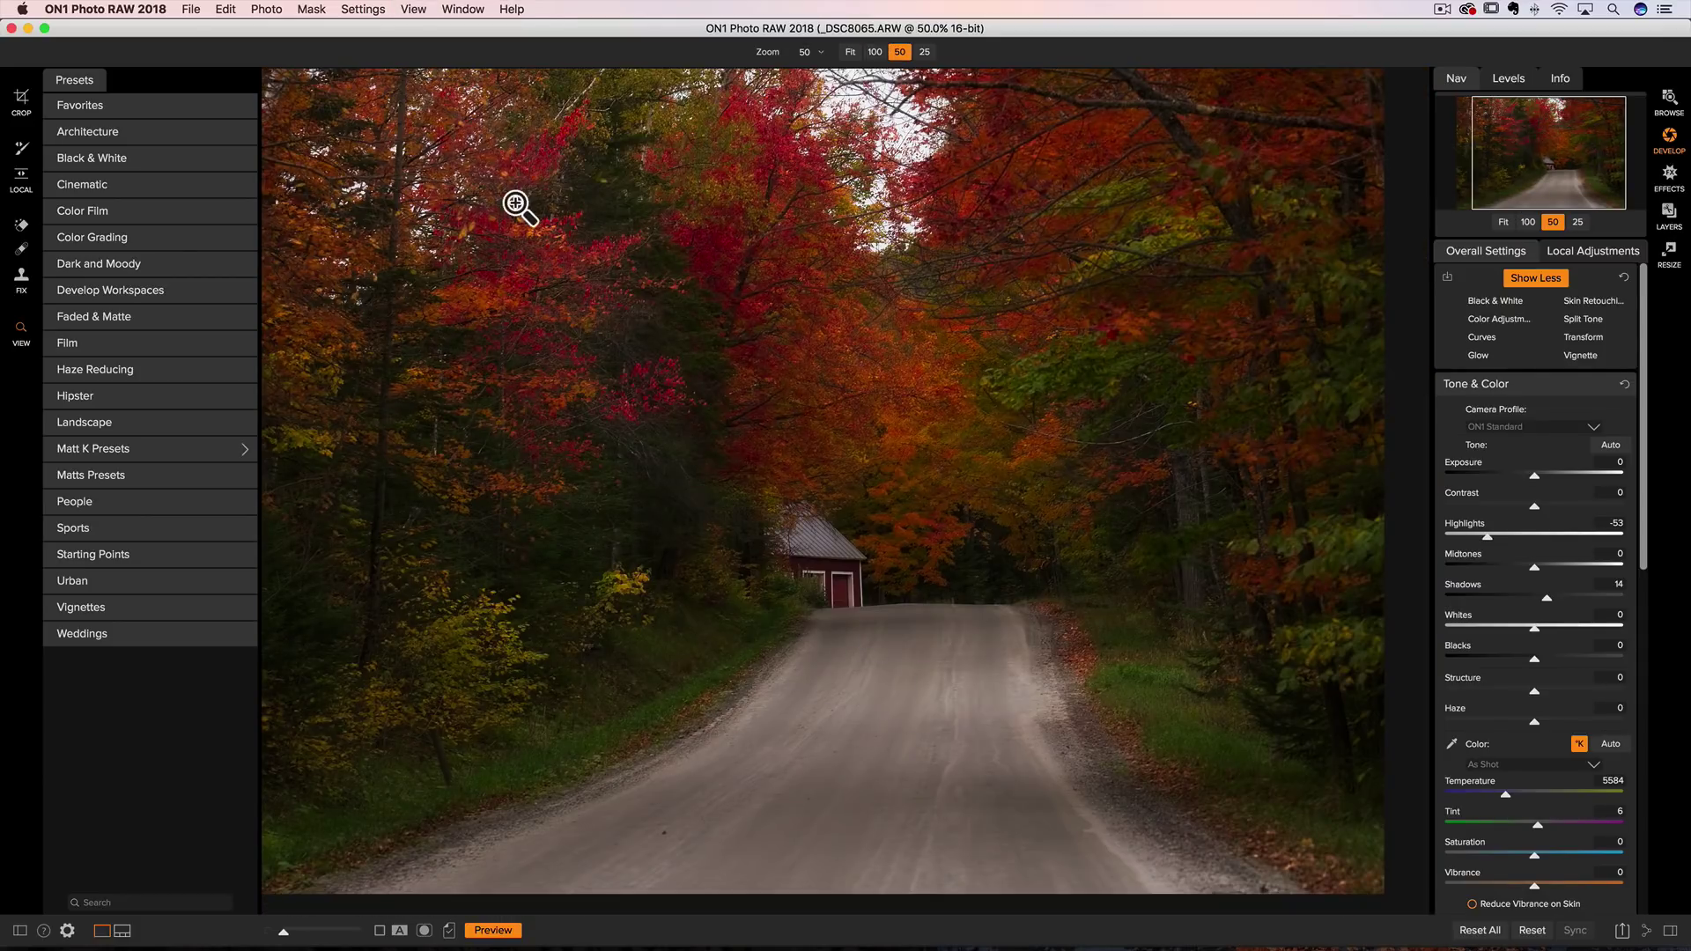
pyautogui.click(20, 156)
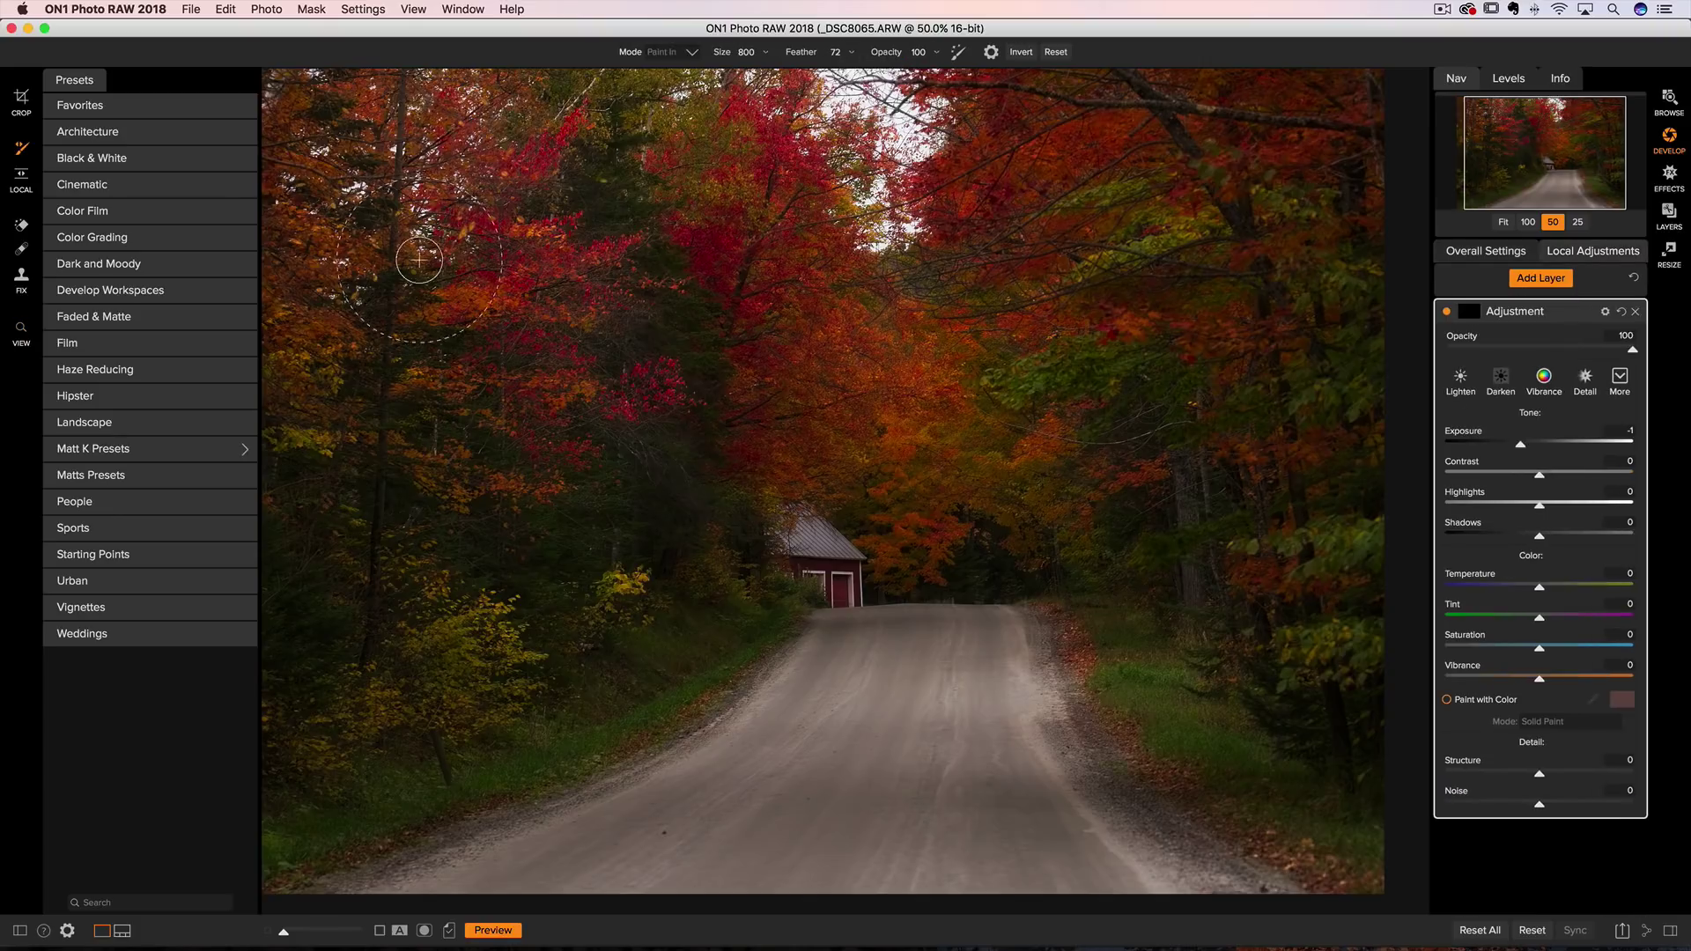
pyautogui.moveTo(774, 631)
pyautogui.mouseDown()
pyautogui.moveTo(669, 801)
pyautogui.moveTo(432, 859)
pyautogui.moveTo(840, 865)
pyautogui.moveTo(1118, 898)
pyautogui.moveTo(989, 751)
pyautogui.moveTo(1011, 687)
pyautogui.moveTo(910, 660)
pyautogui.moveTo(1171, 912)
pyautogui.moveTo(974, 785)
pyautogui.mouseUp()
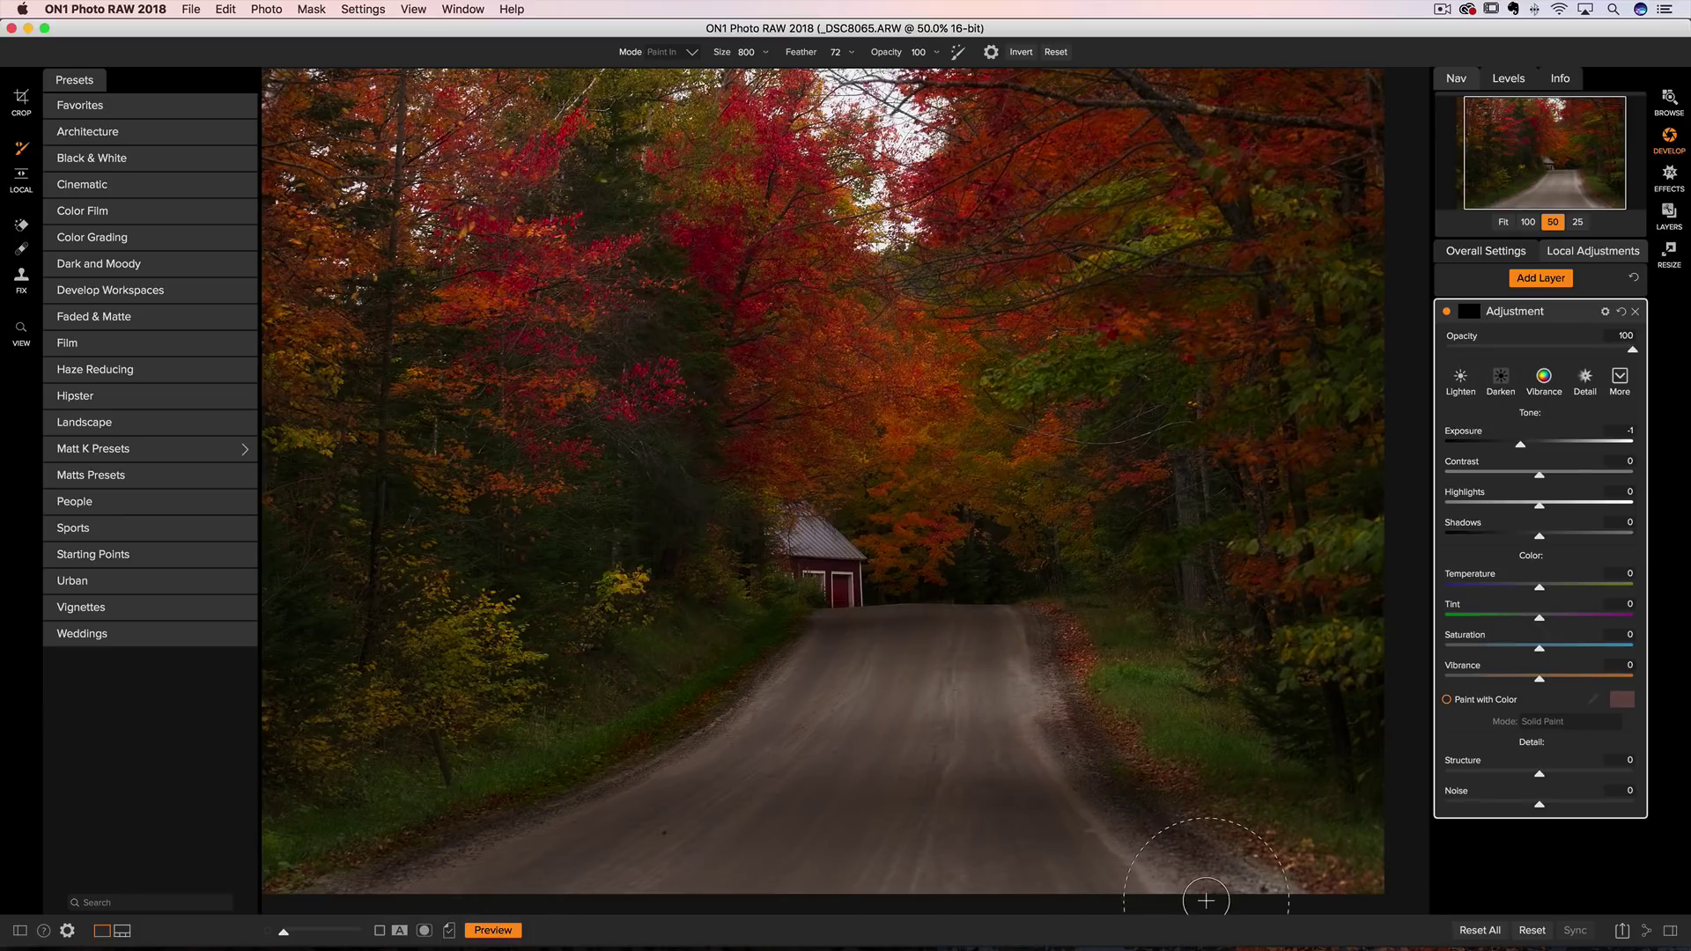
pyautogui.moveTo(1524, 446); pyautogui.dragTo(1528, 446)
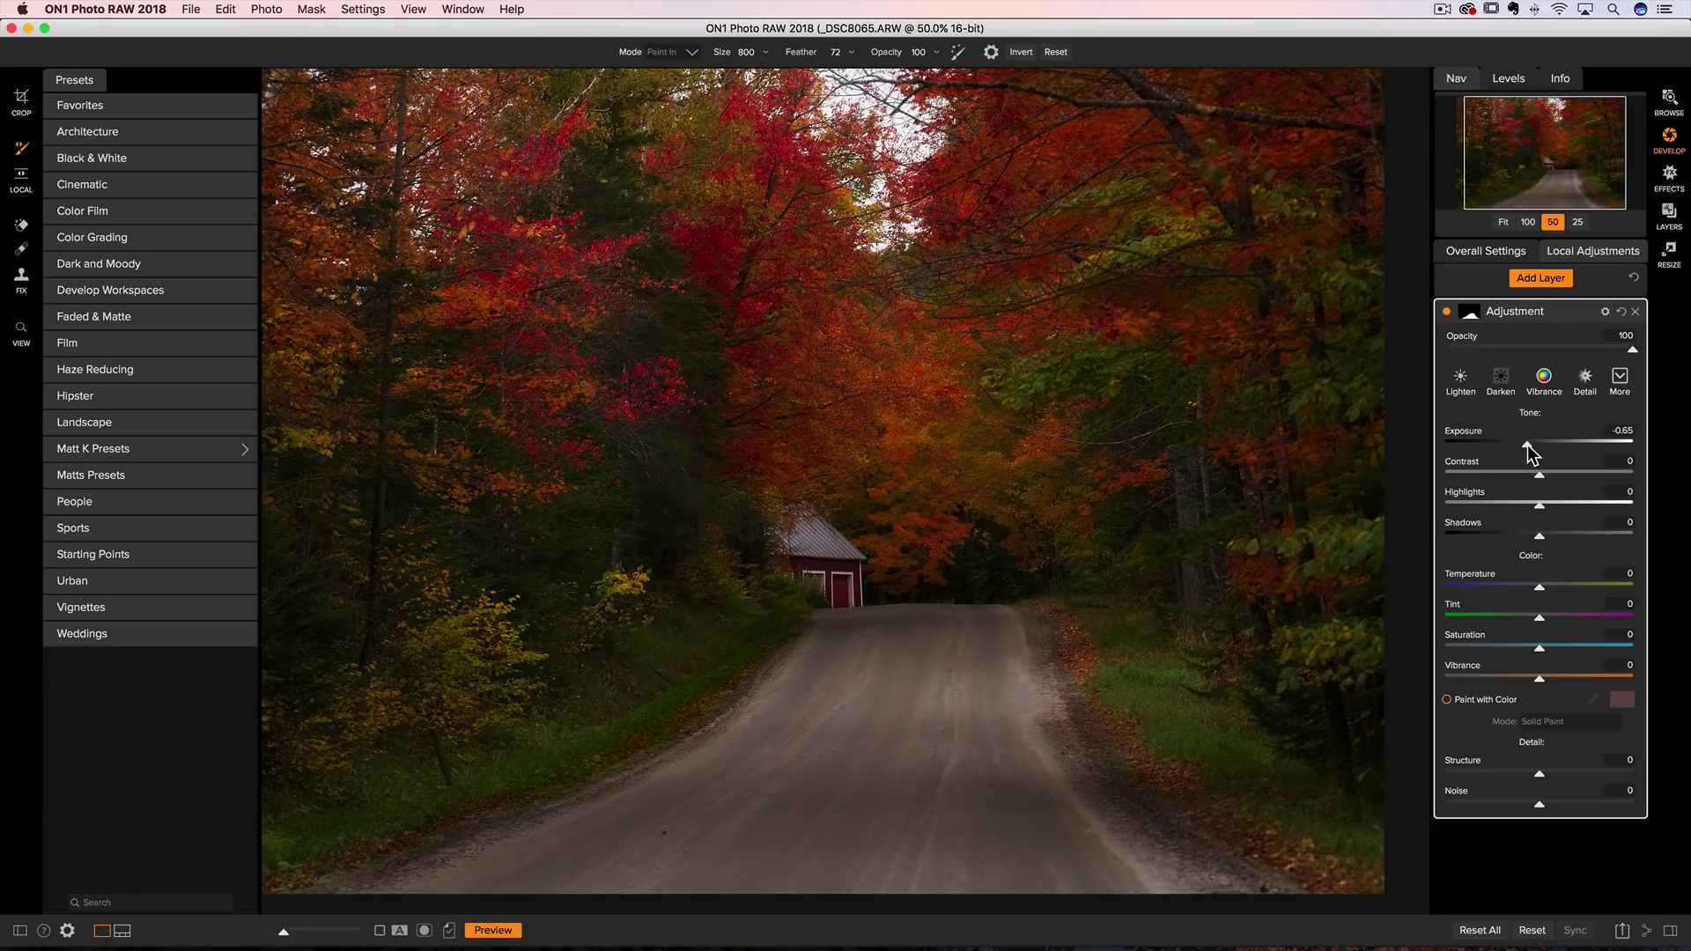
# - Remove the road's local adjustment and the Glow filter from the photo in Effects
pyautogui.click(1669, 176)
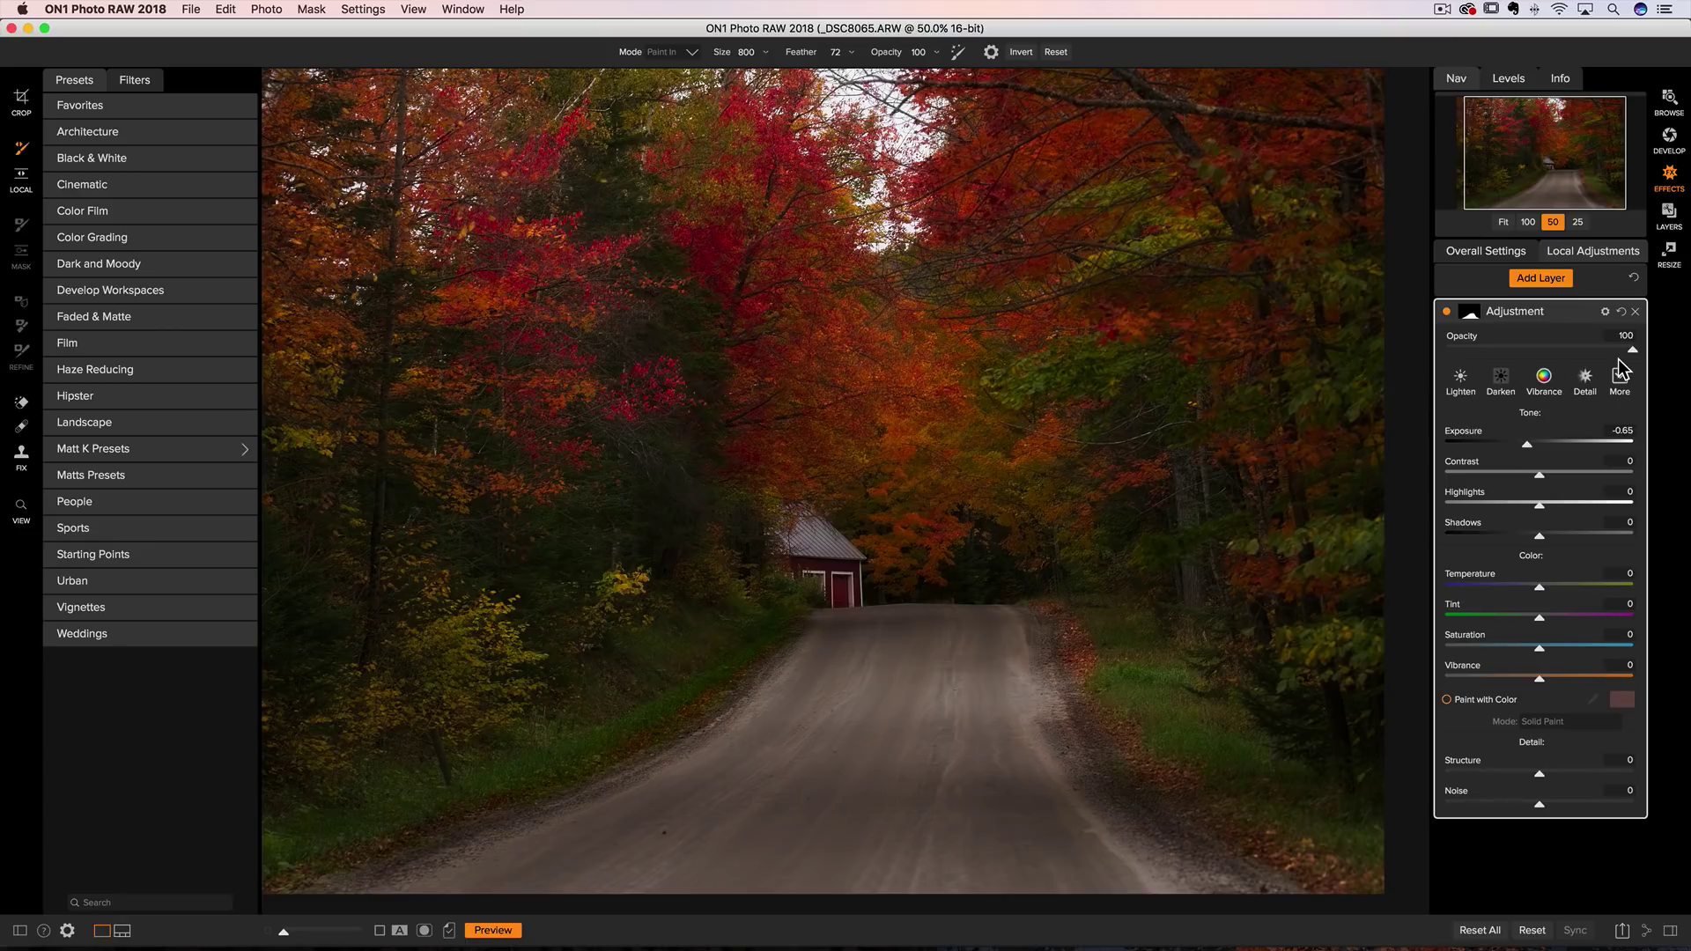
pyautogui.click(1636, 312)
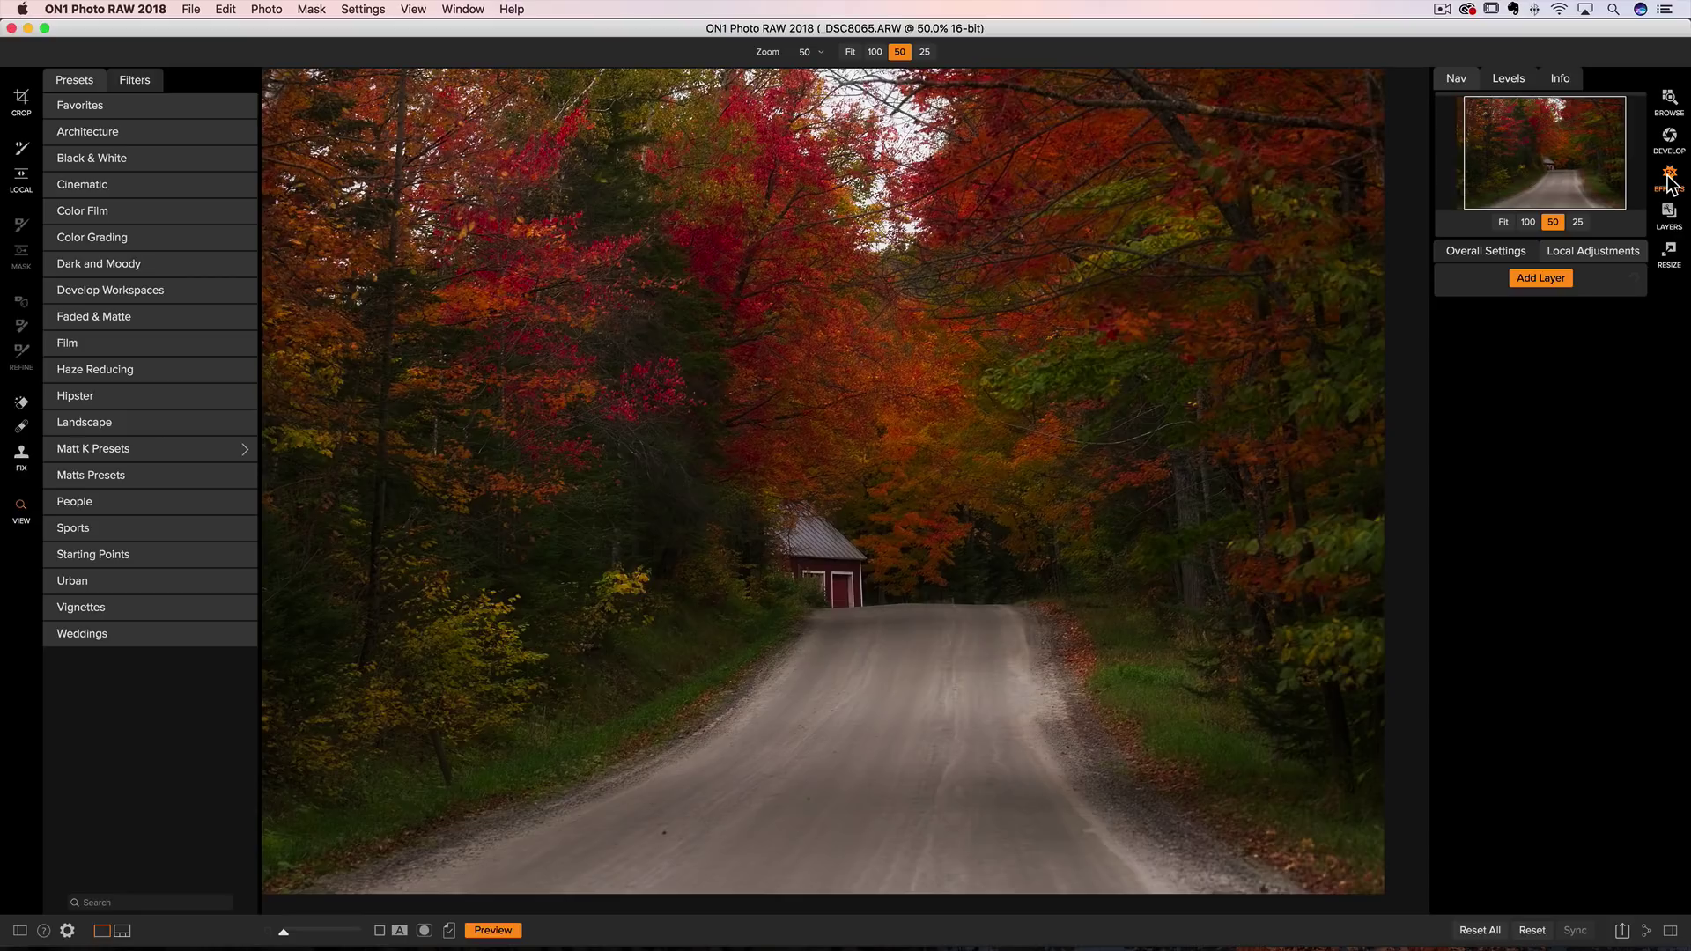
pyautogui.click(1499, 251)
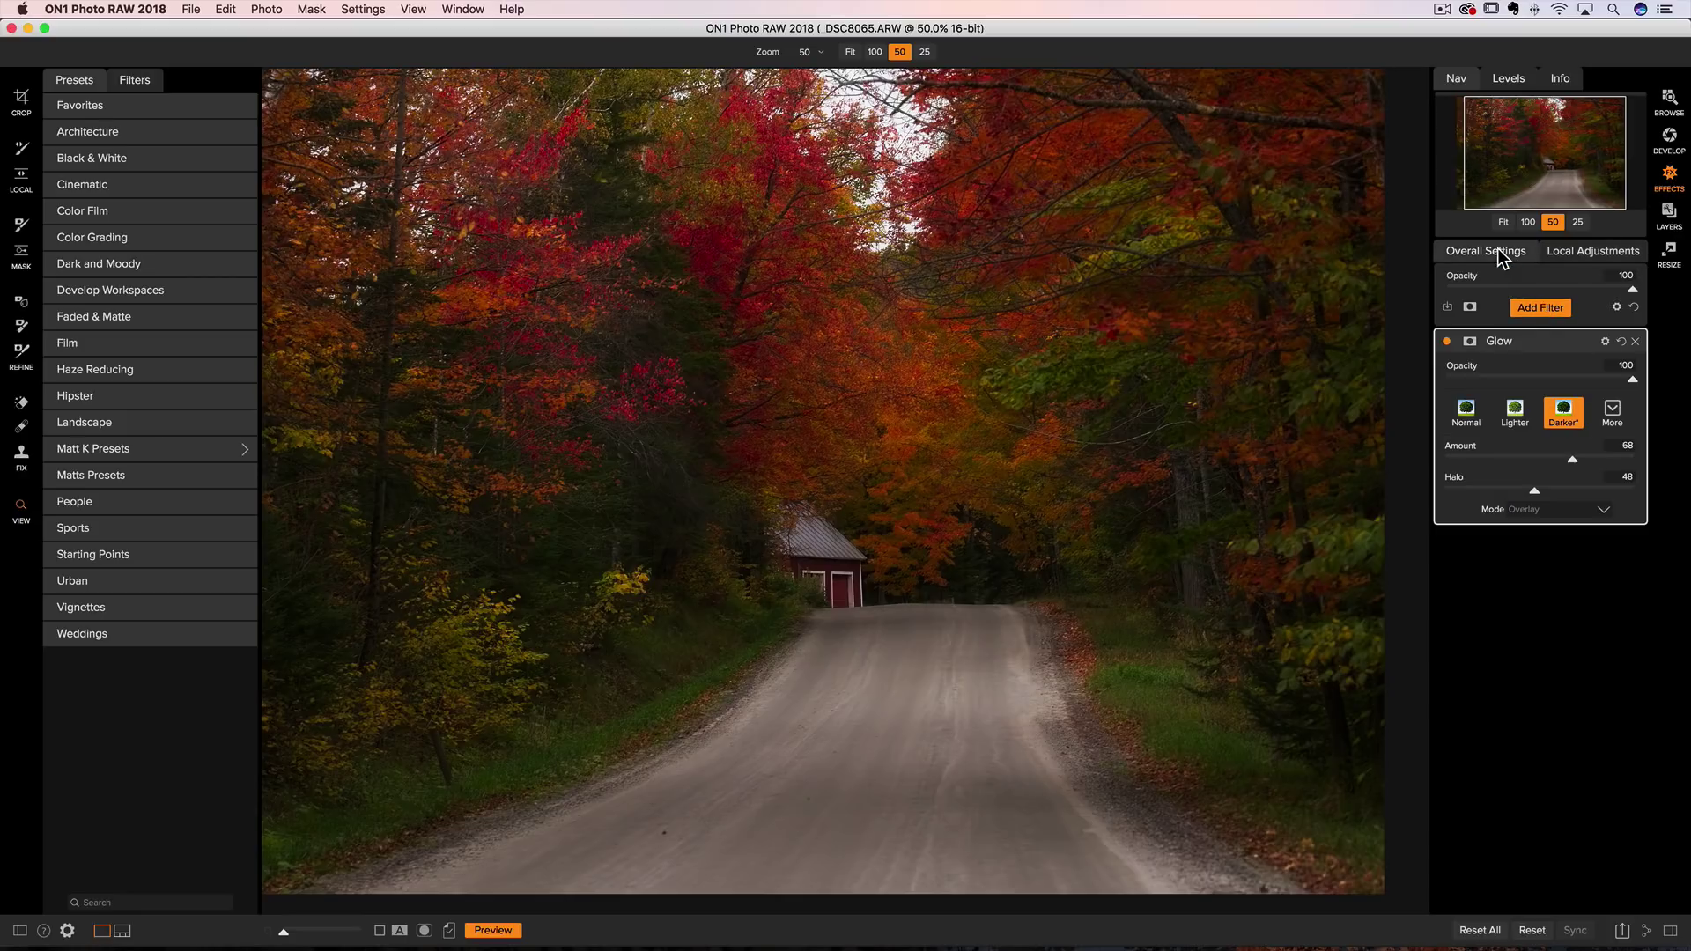
pyautogui.click(1636, 341)
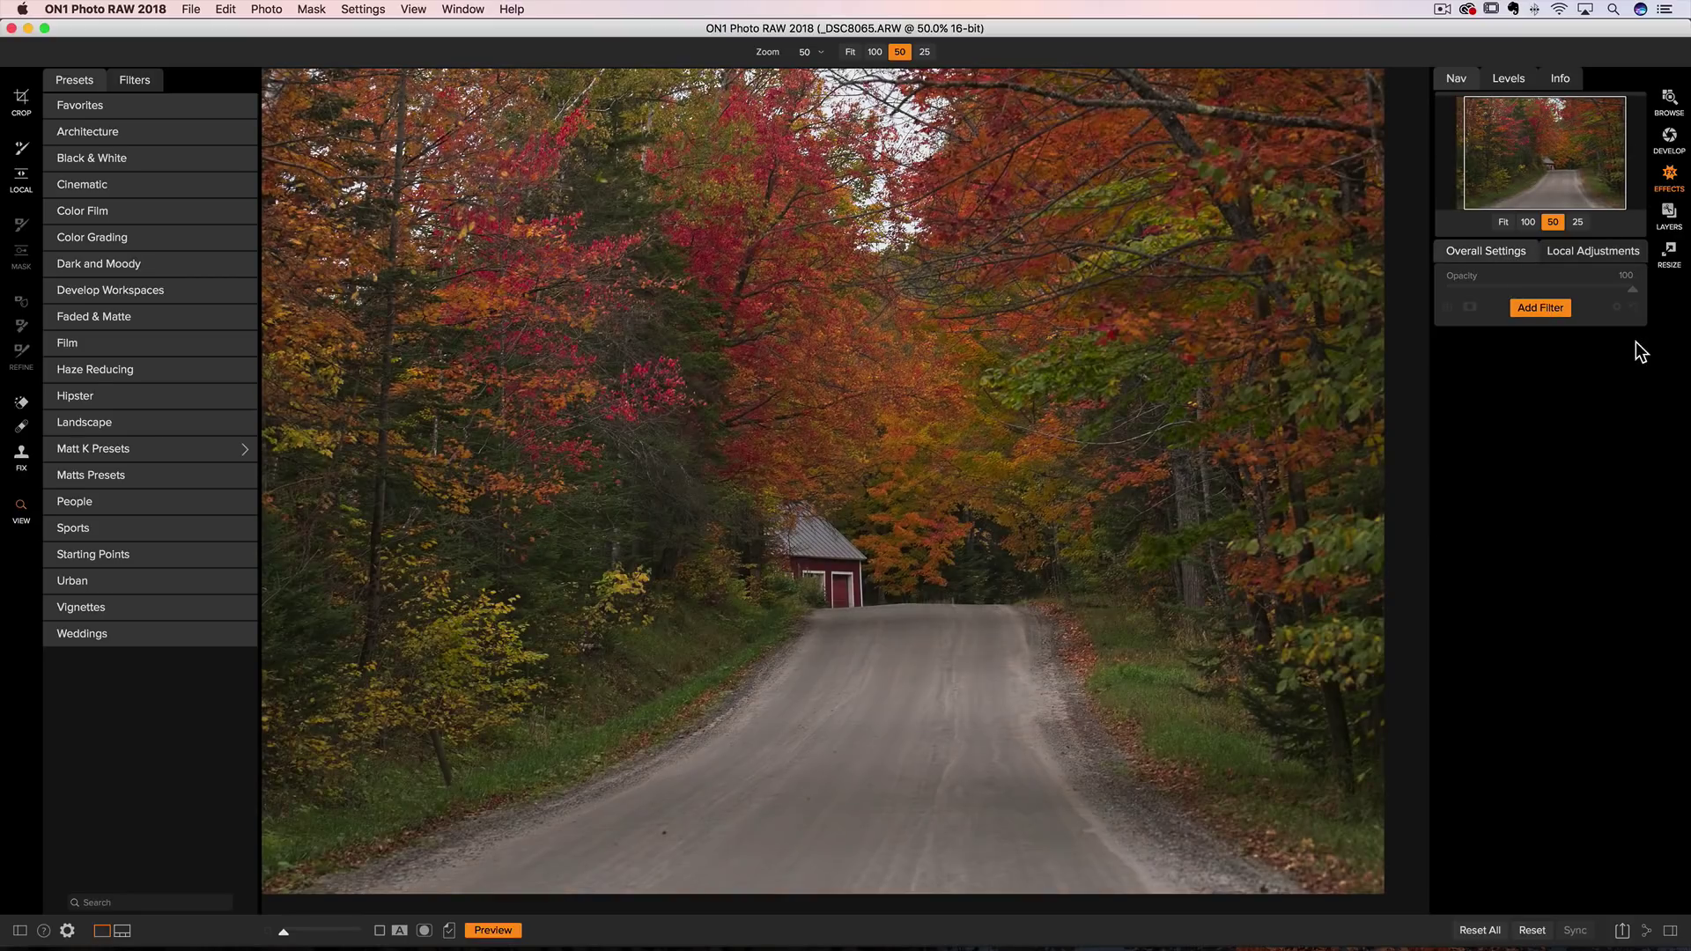
# - Add a Tone Enhancer filter and raise its exposure to 0.95
pyautogui.click(1535, 310)
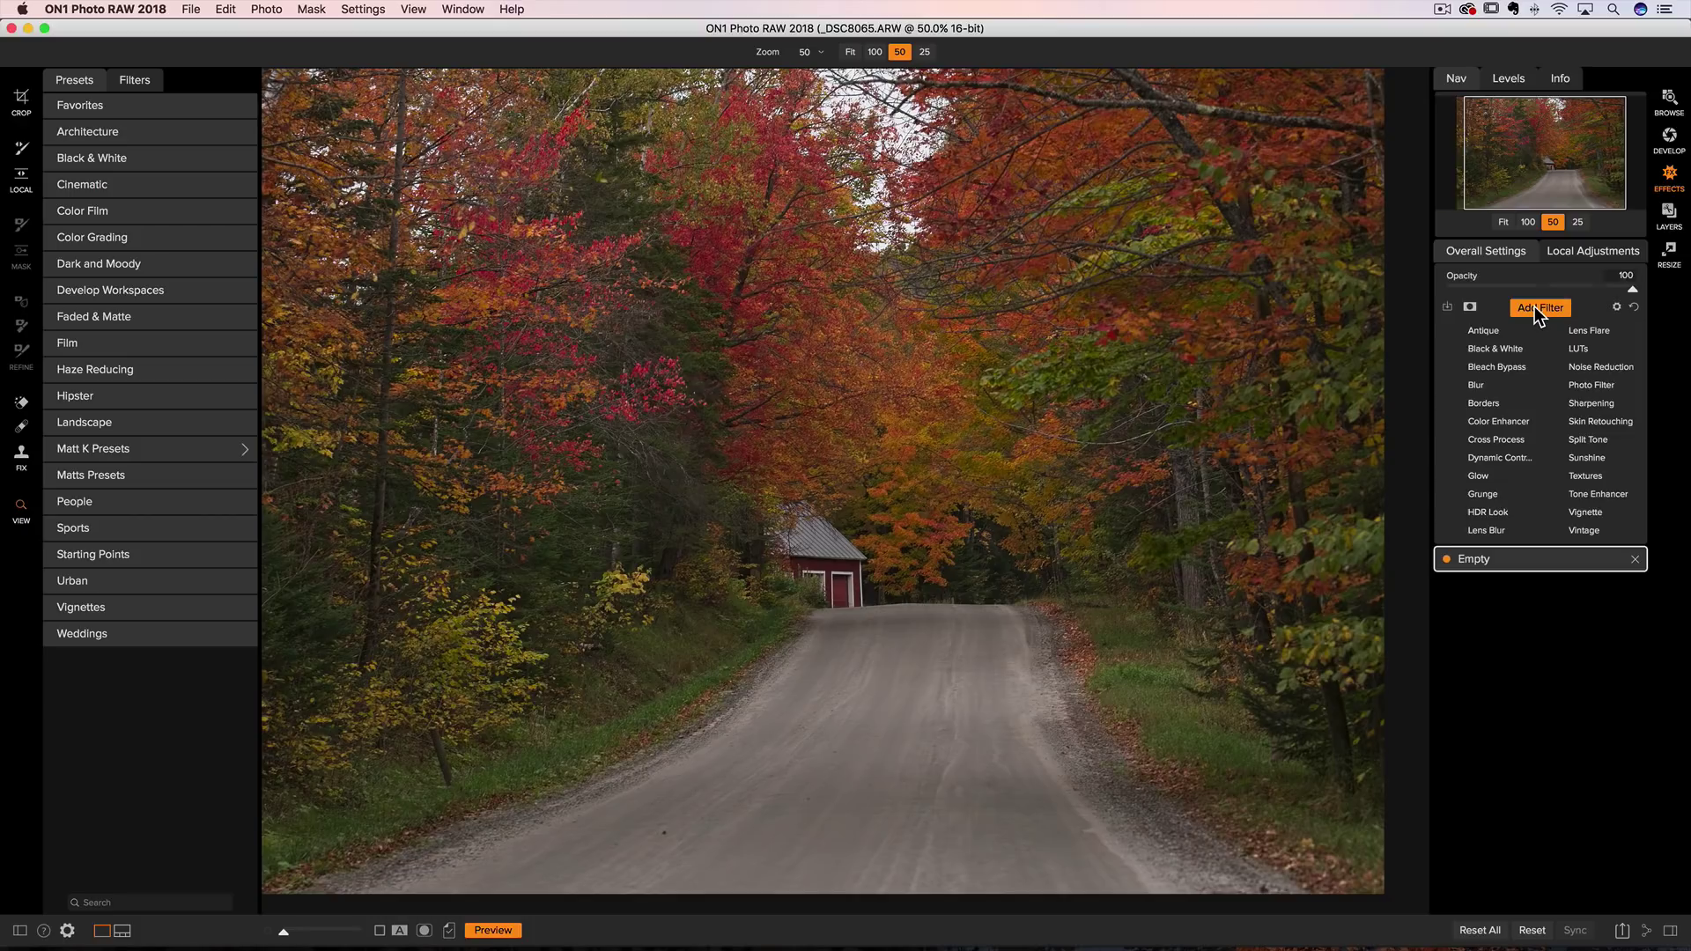
pyautogui.click(1586, 495)
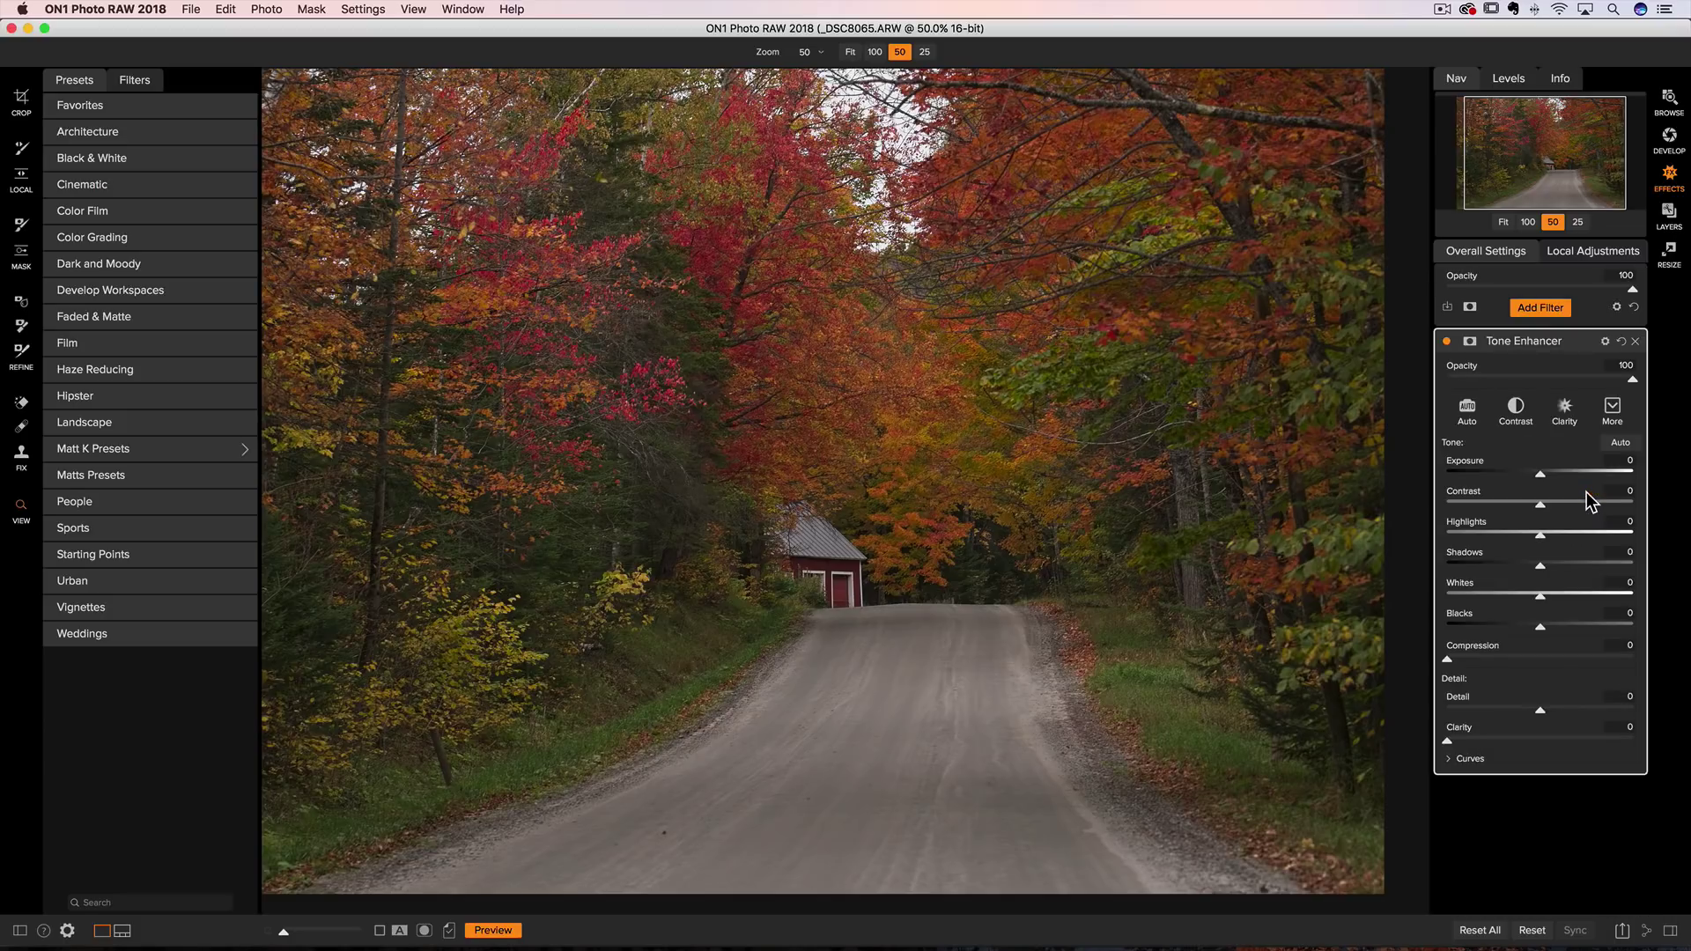
pyautogui.moveTo(1541, 475); pyautogui.dragTo(1558, 475)
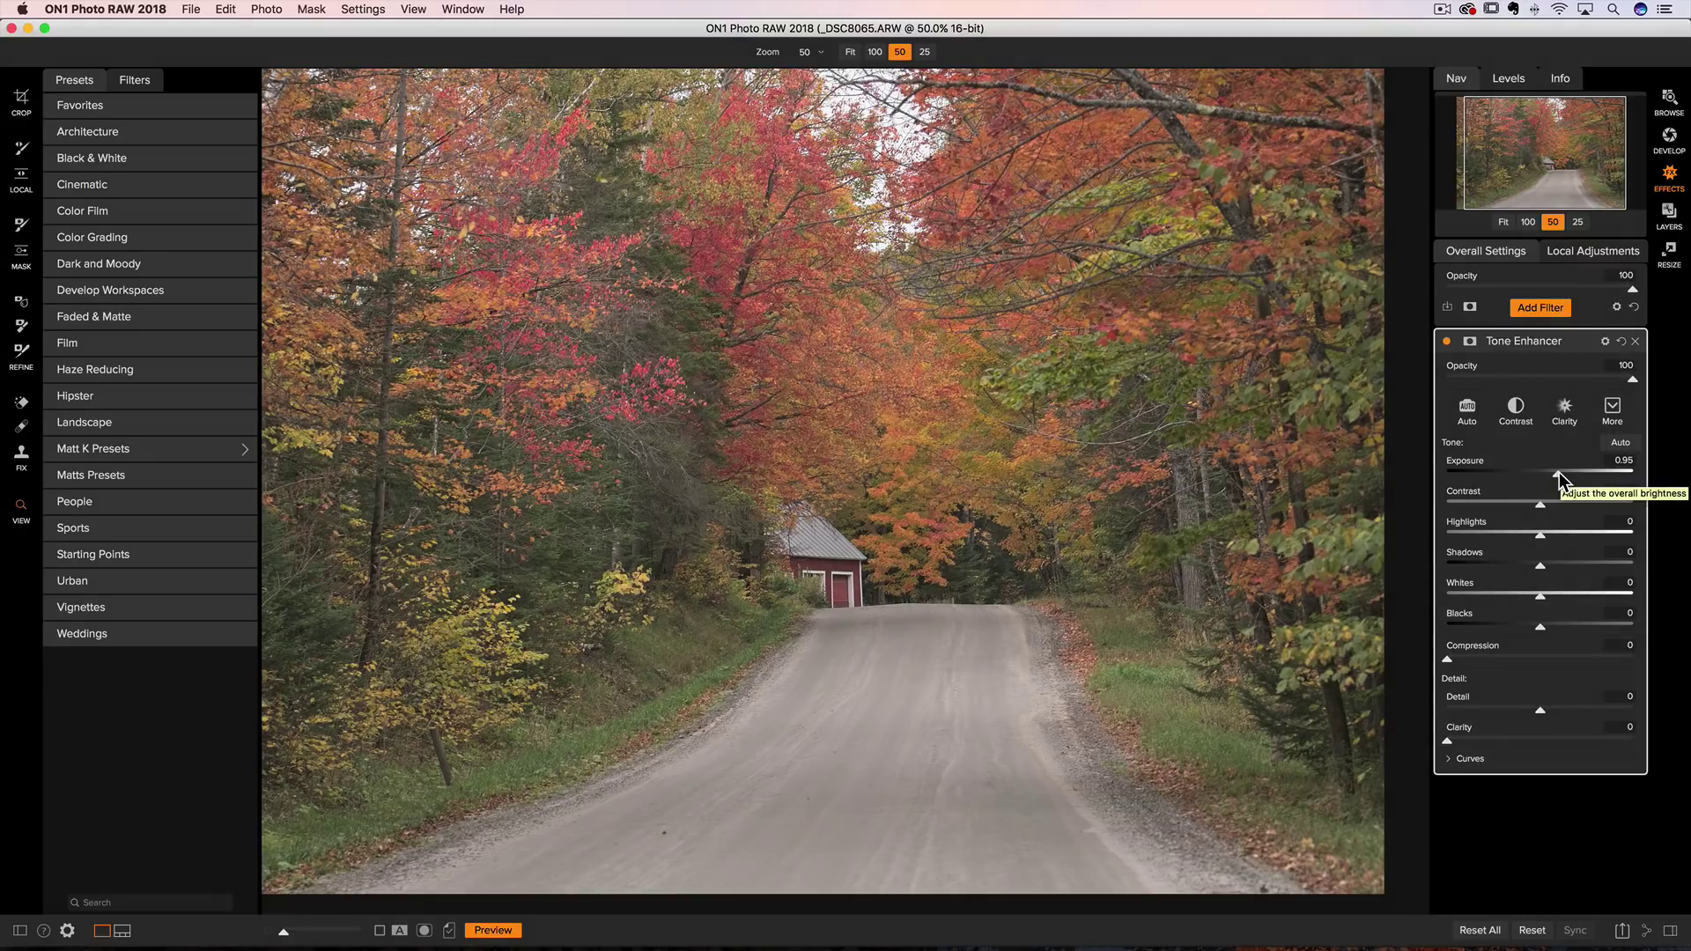
# - Add a Gaussian Blur filter above the Tone Enhancer and set its amount to 21
pyautogui.click(1540, 306)
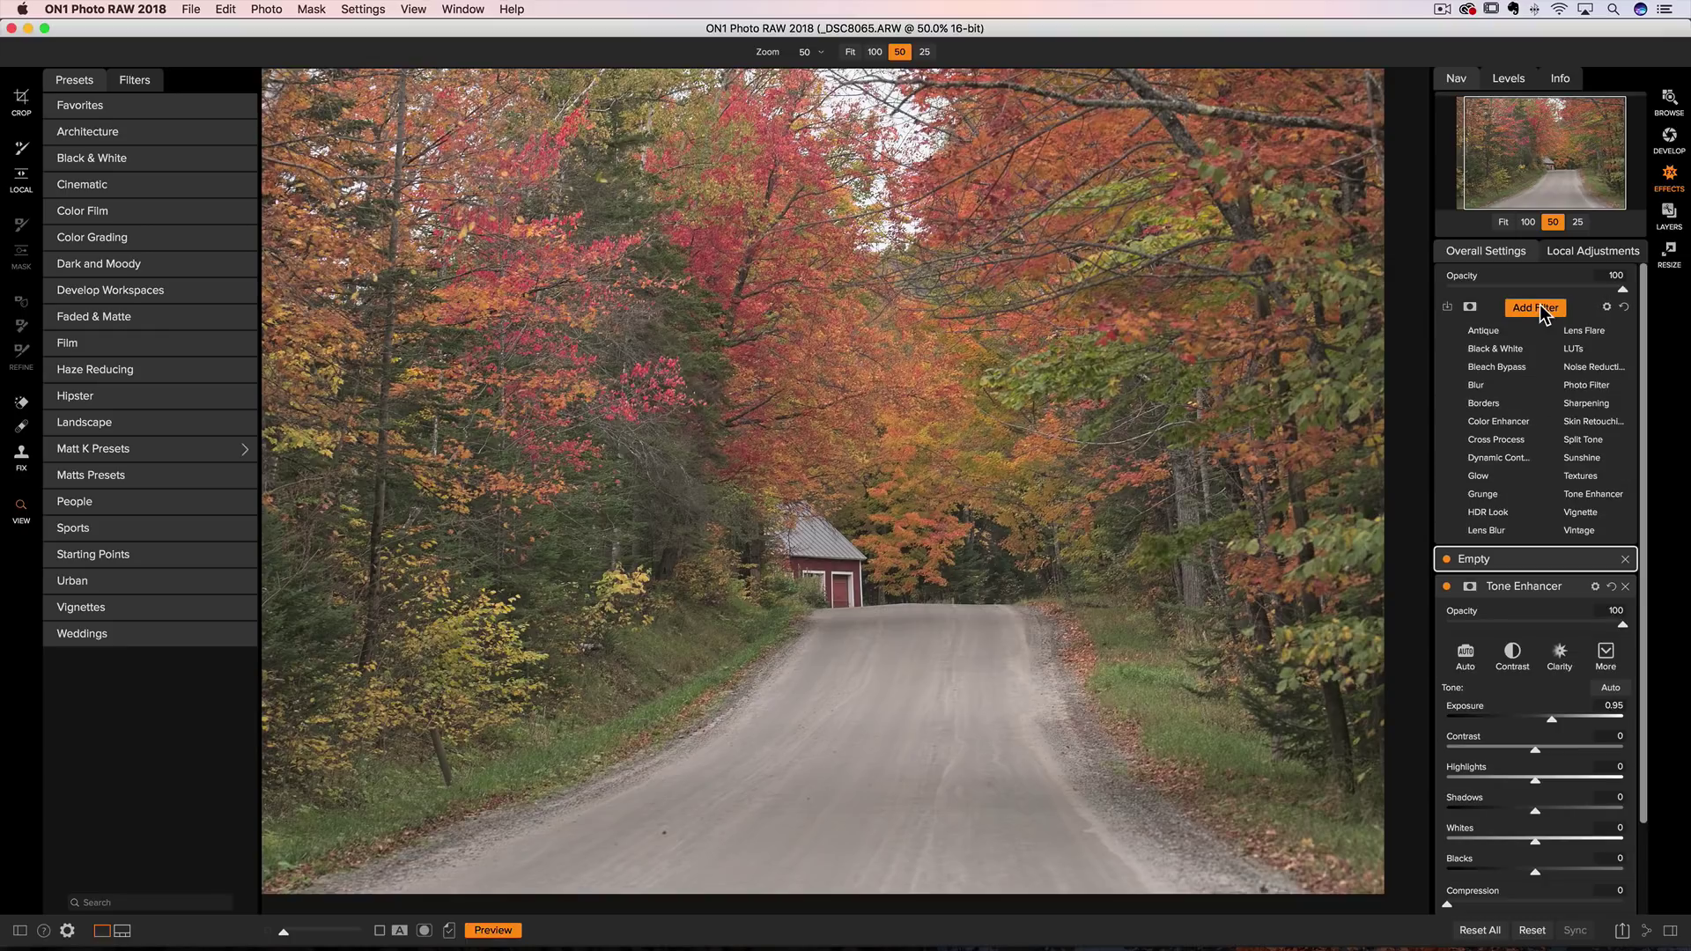
pyautogui.click(1477, 385)
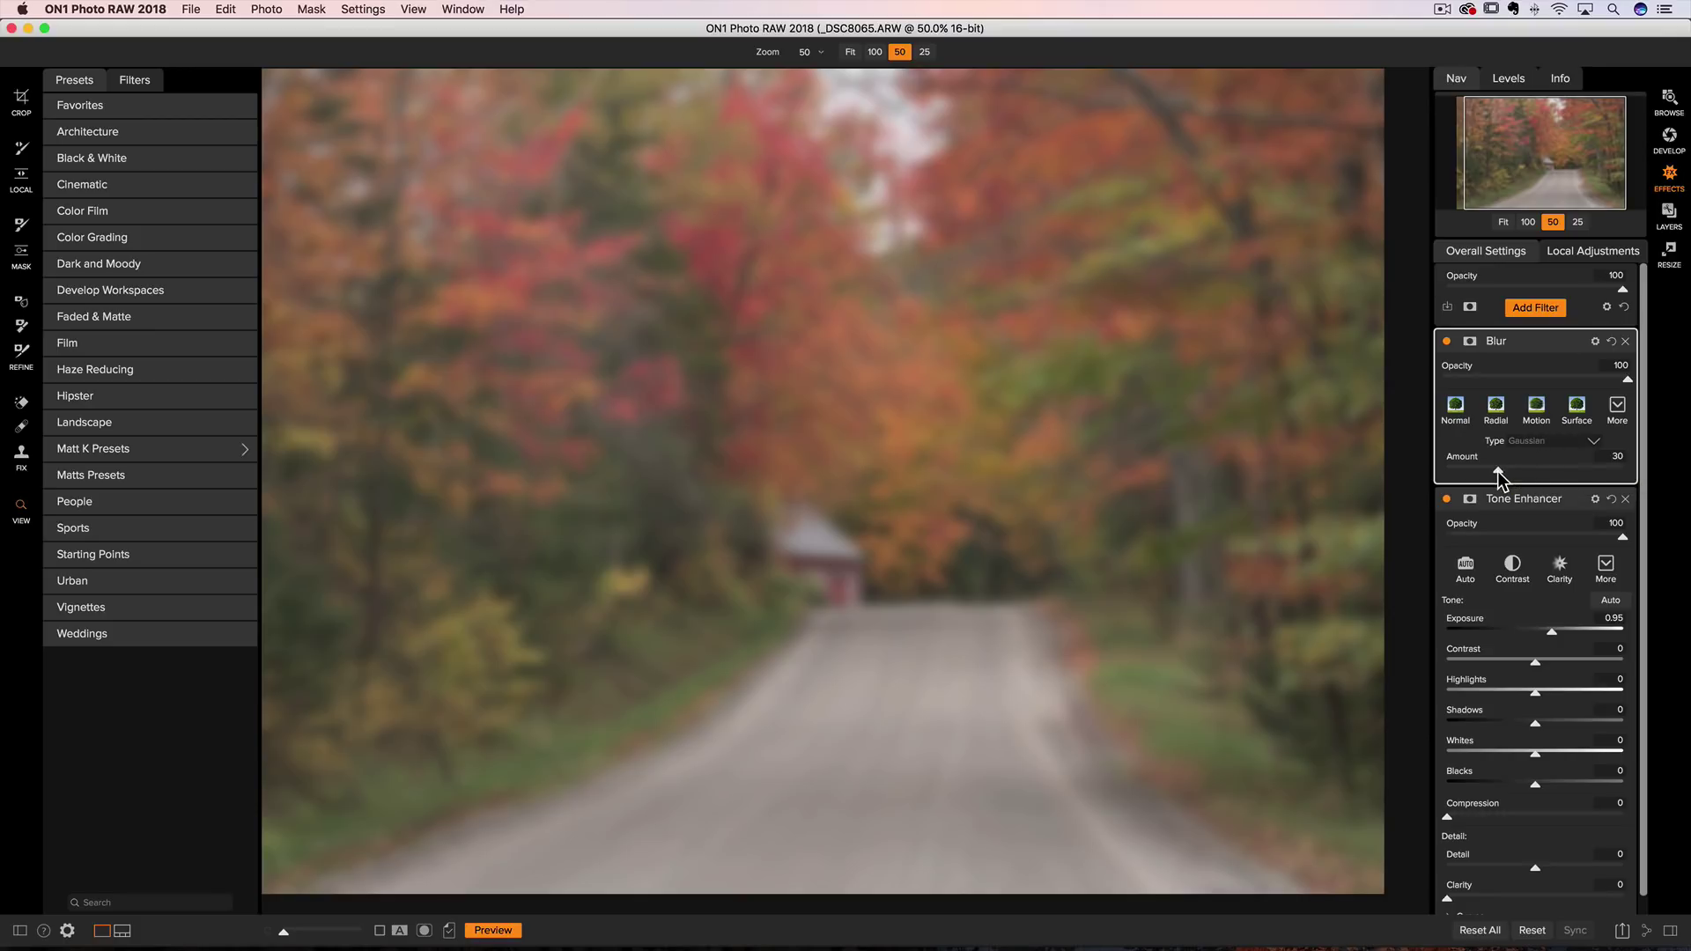
pyautogui.moveTo(1487, 470); pyautogui.dragTo(1552, 469)
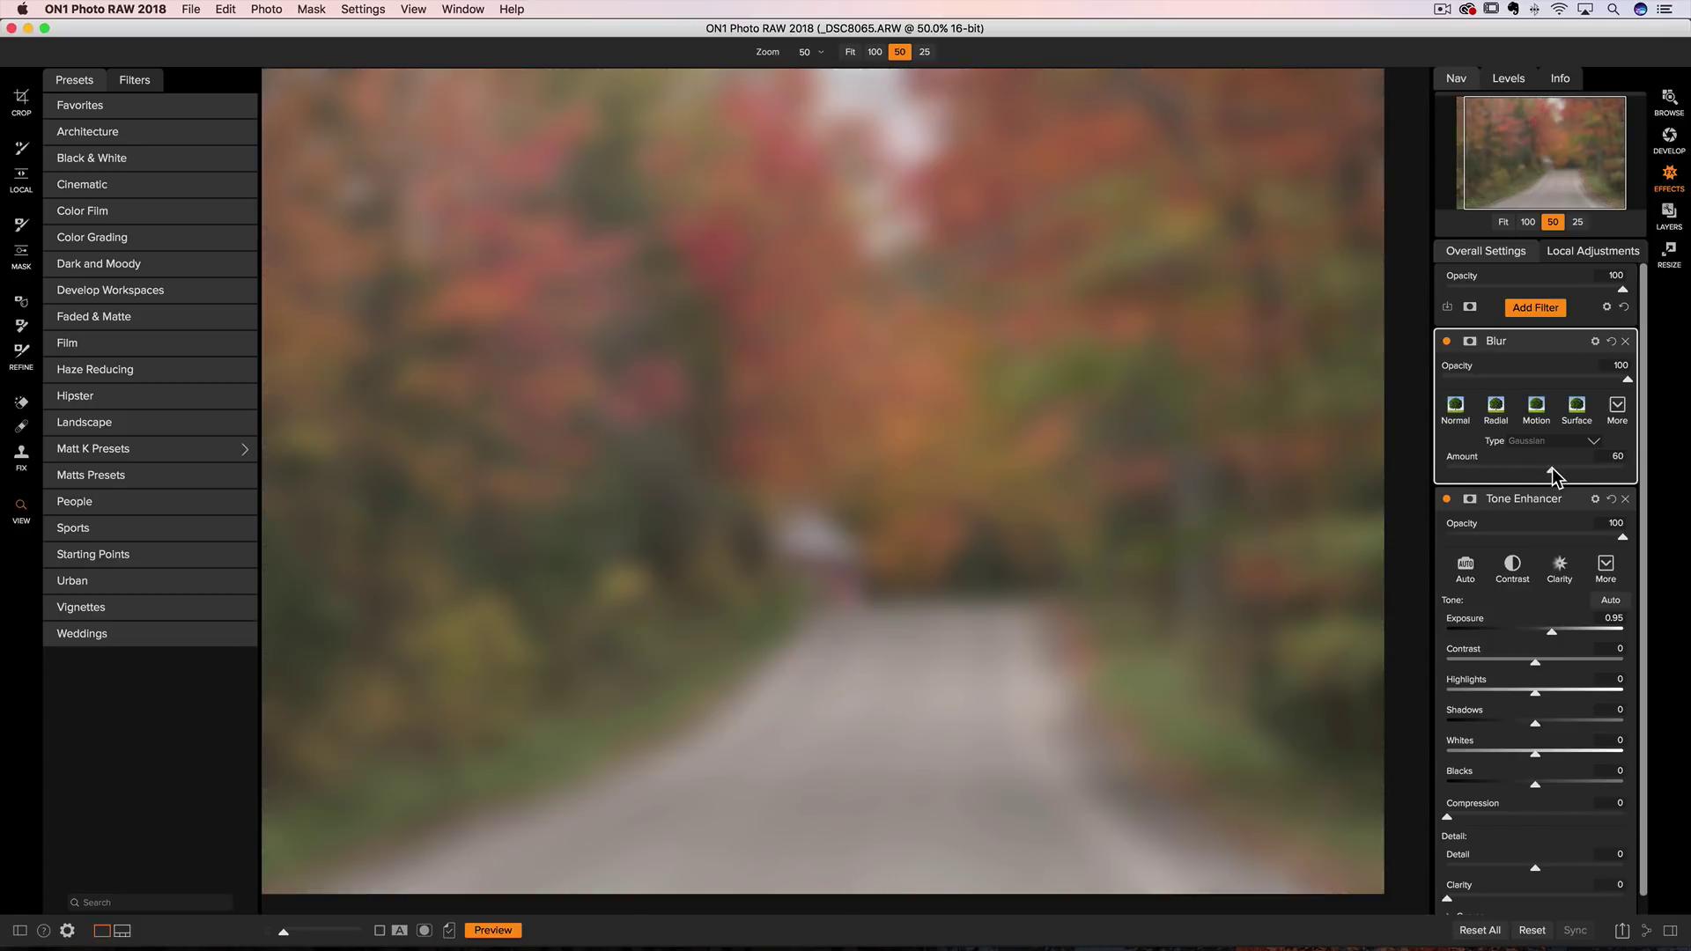
pyautogui.moveTo(1552, 468); pyautogui.dragTo(1457, 468)
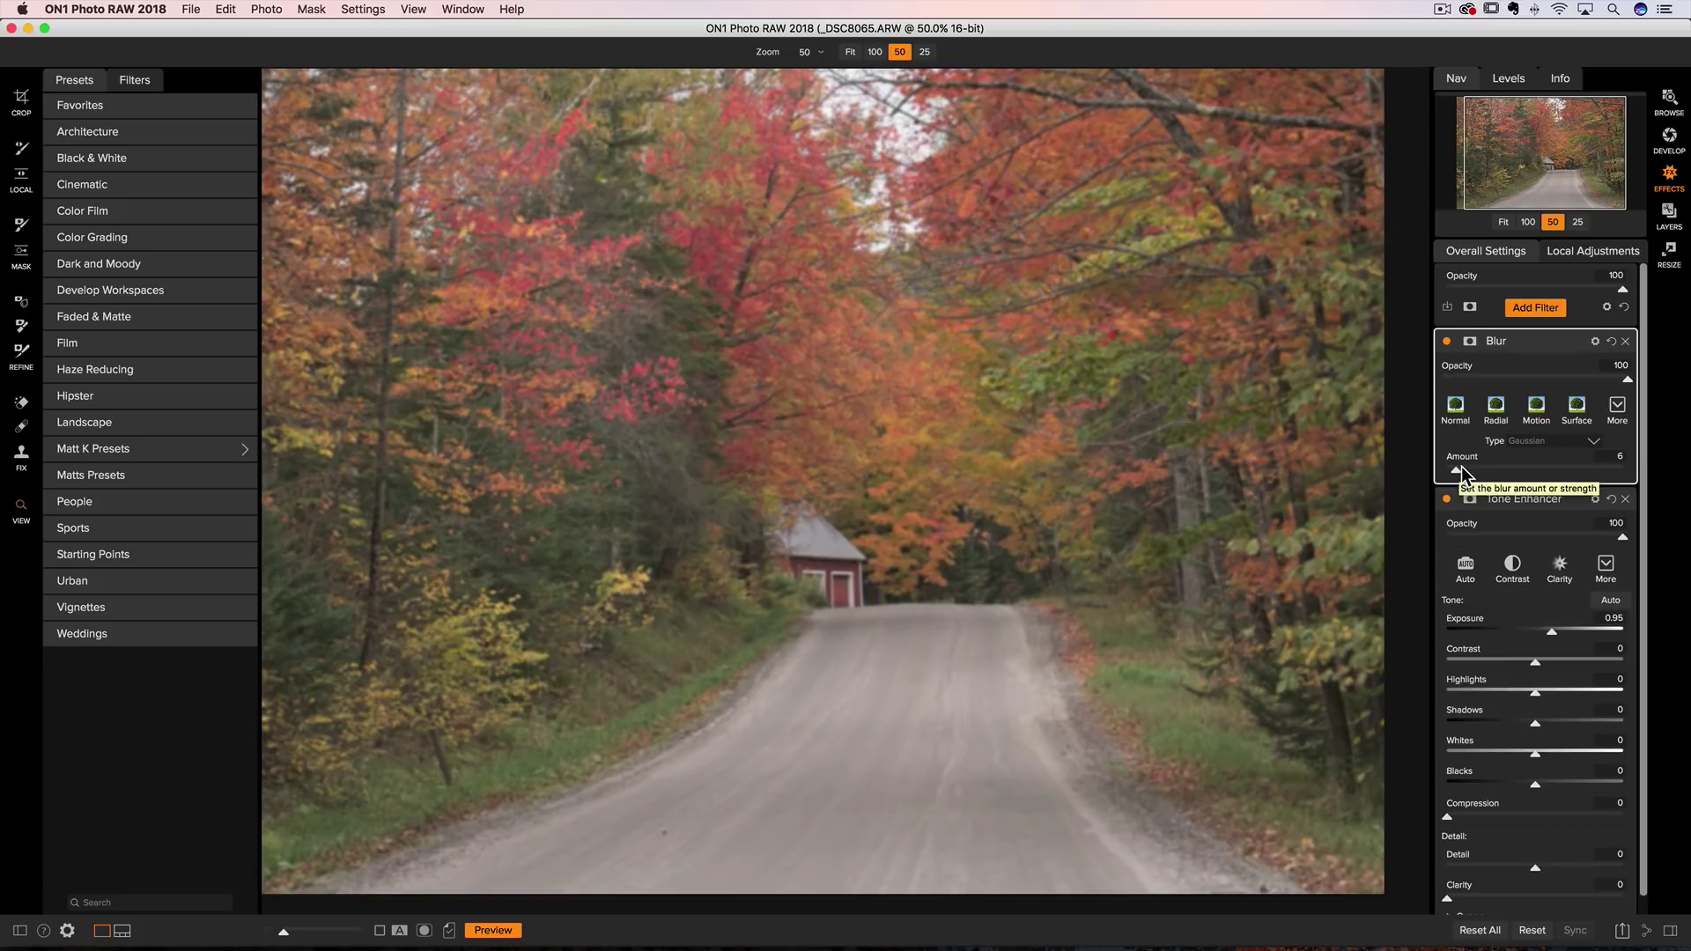
pyautogui.moveTo(1462, 467); pyautogui.dragTo(1482, 468)
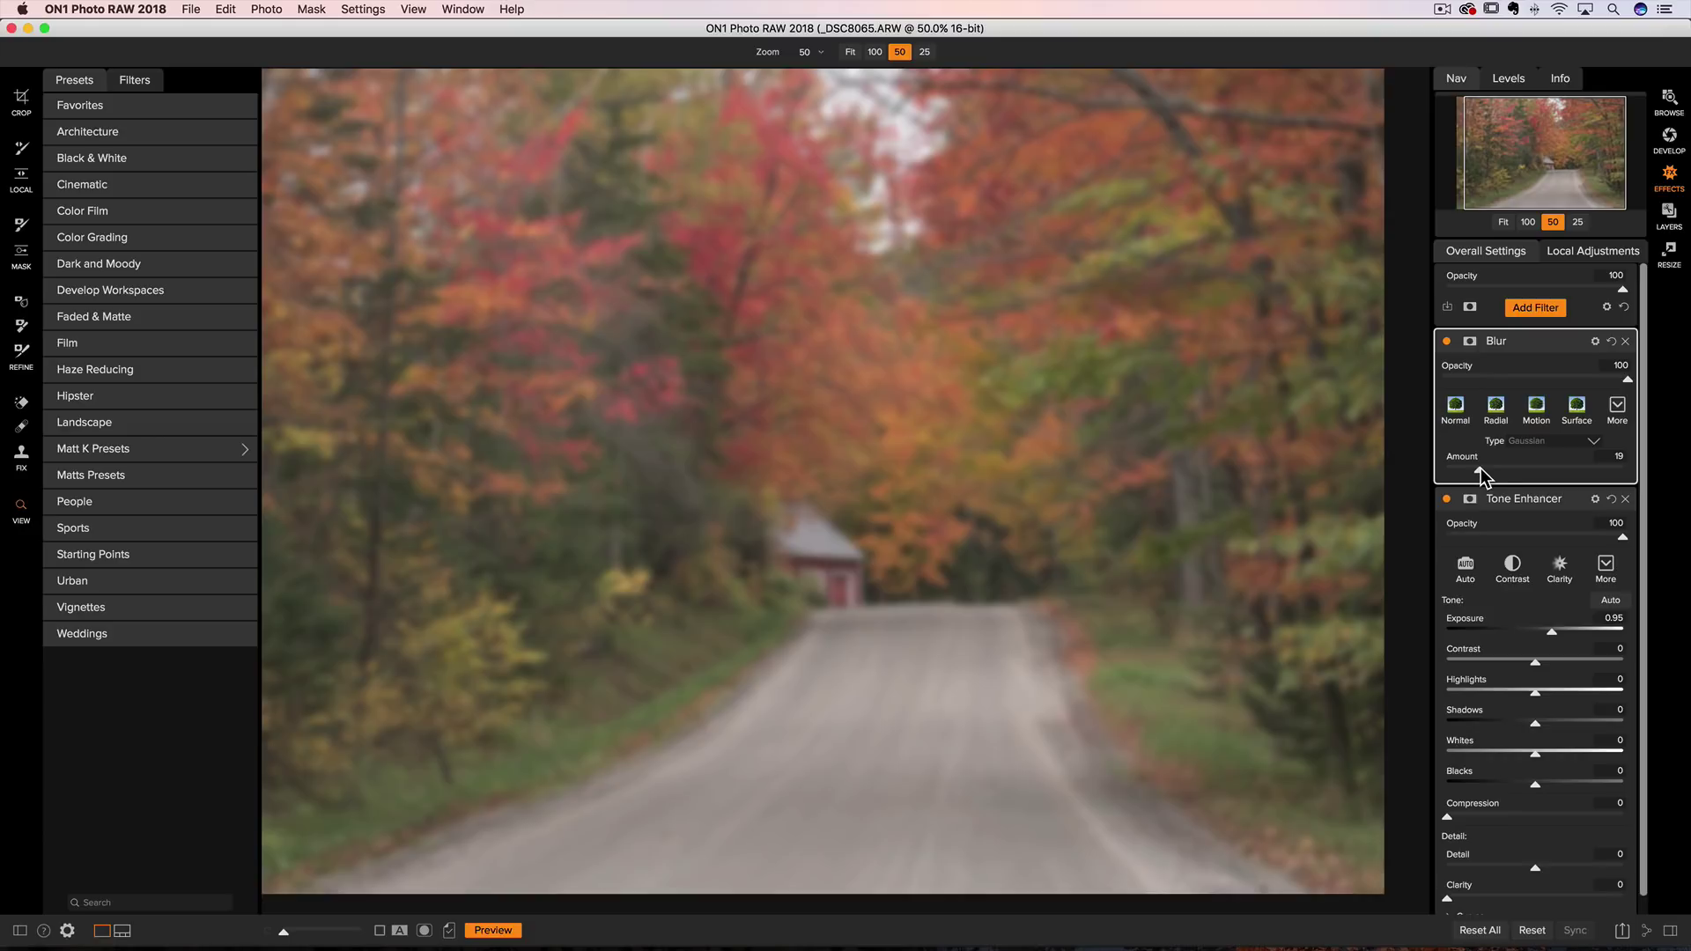
pyautogui.moveTo(1482, 468); pyautogui.dragTo(1483, 467)
# - Set the blending mode of both the Tone Enhancer and Blur filters to Overlay
pyautogui.click(1595, 500)
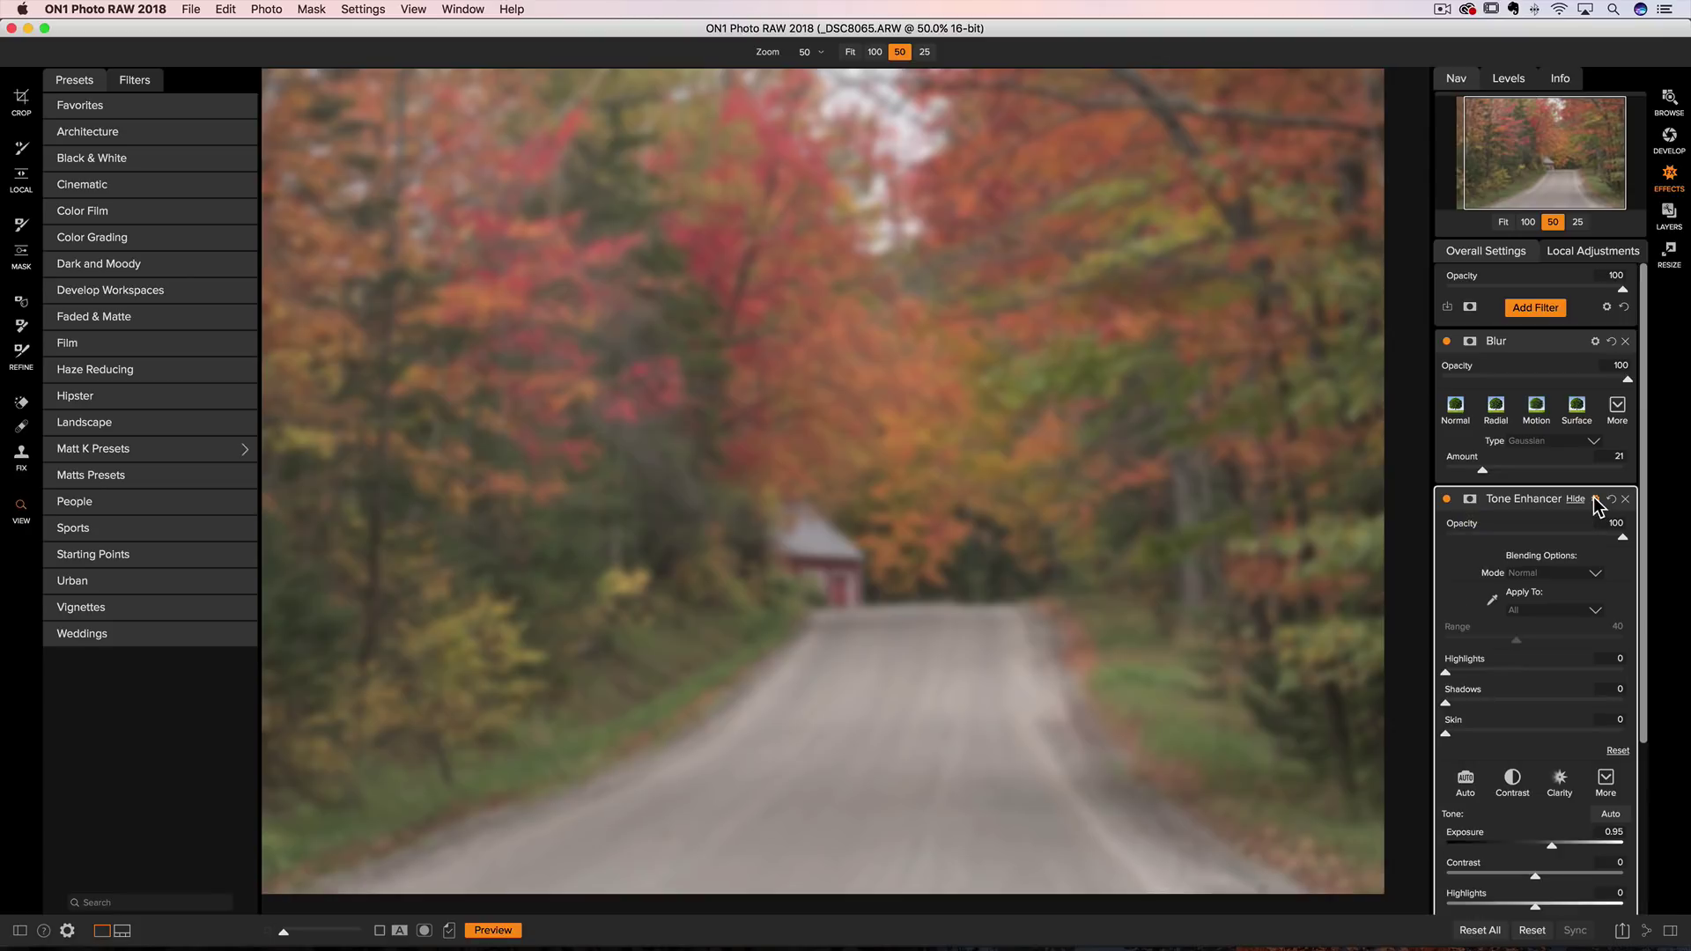
pyautogui.click(1548, 574)
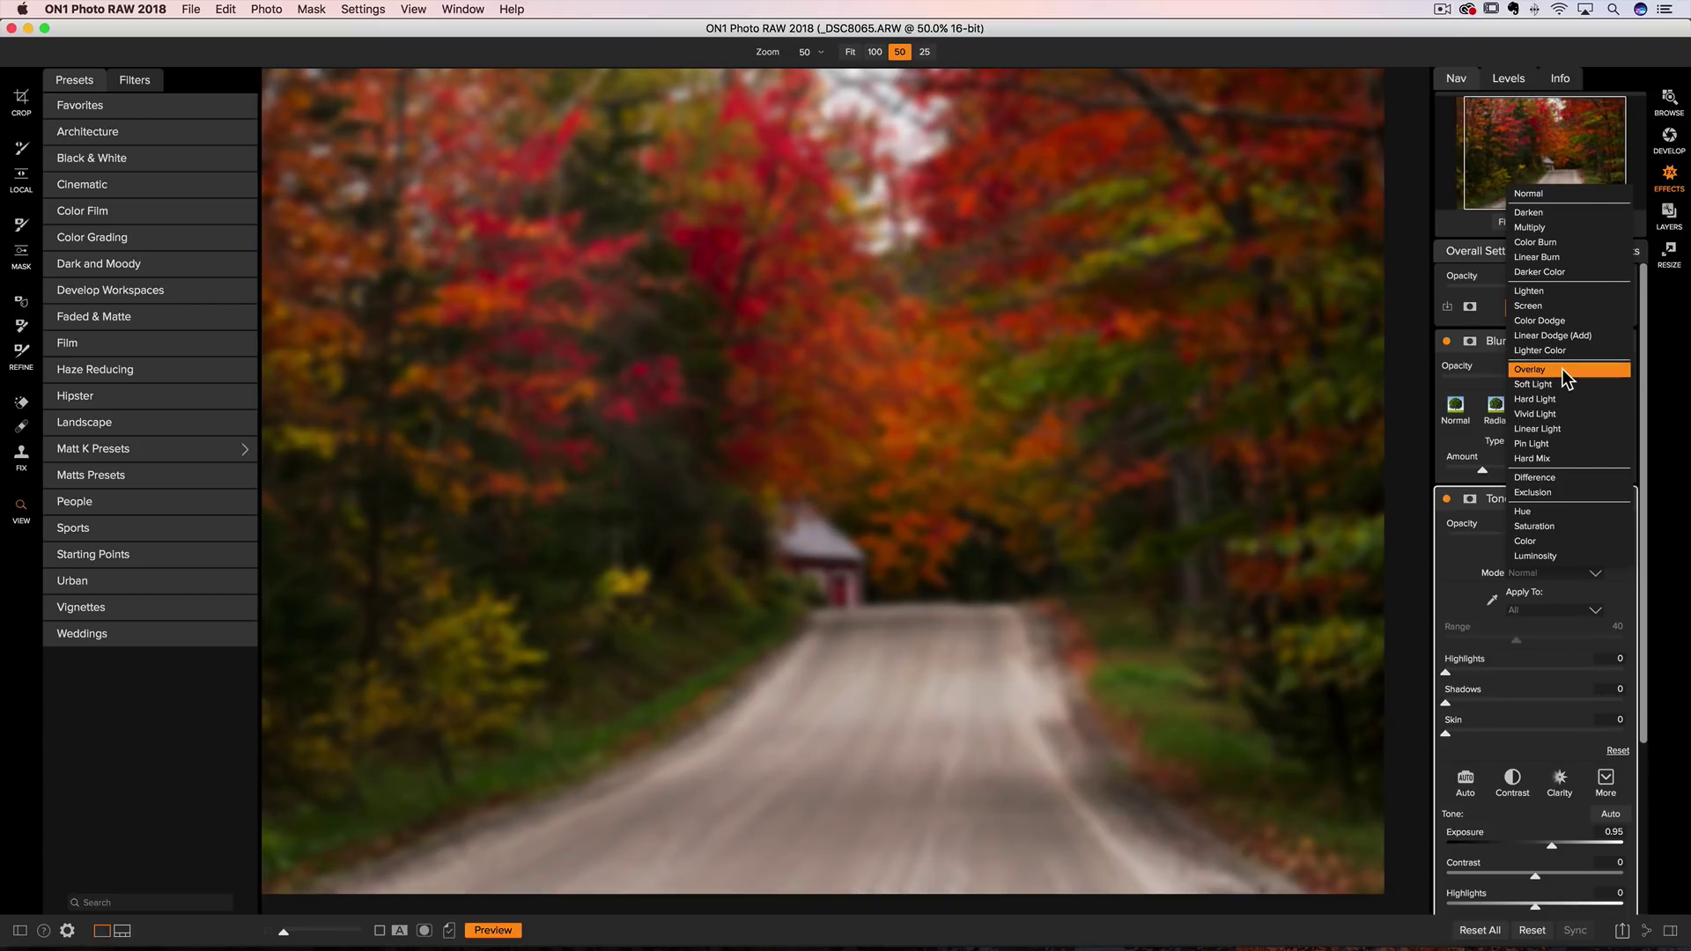
pyautogui.click(1563, 371)
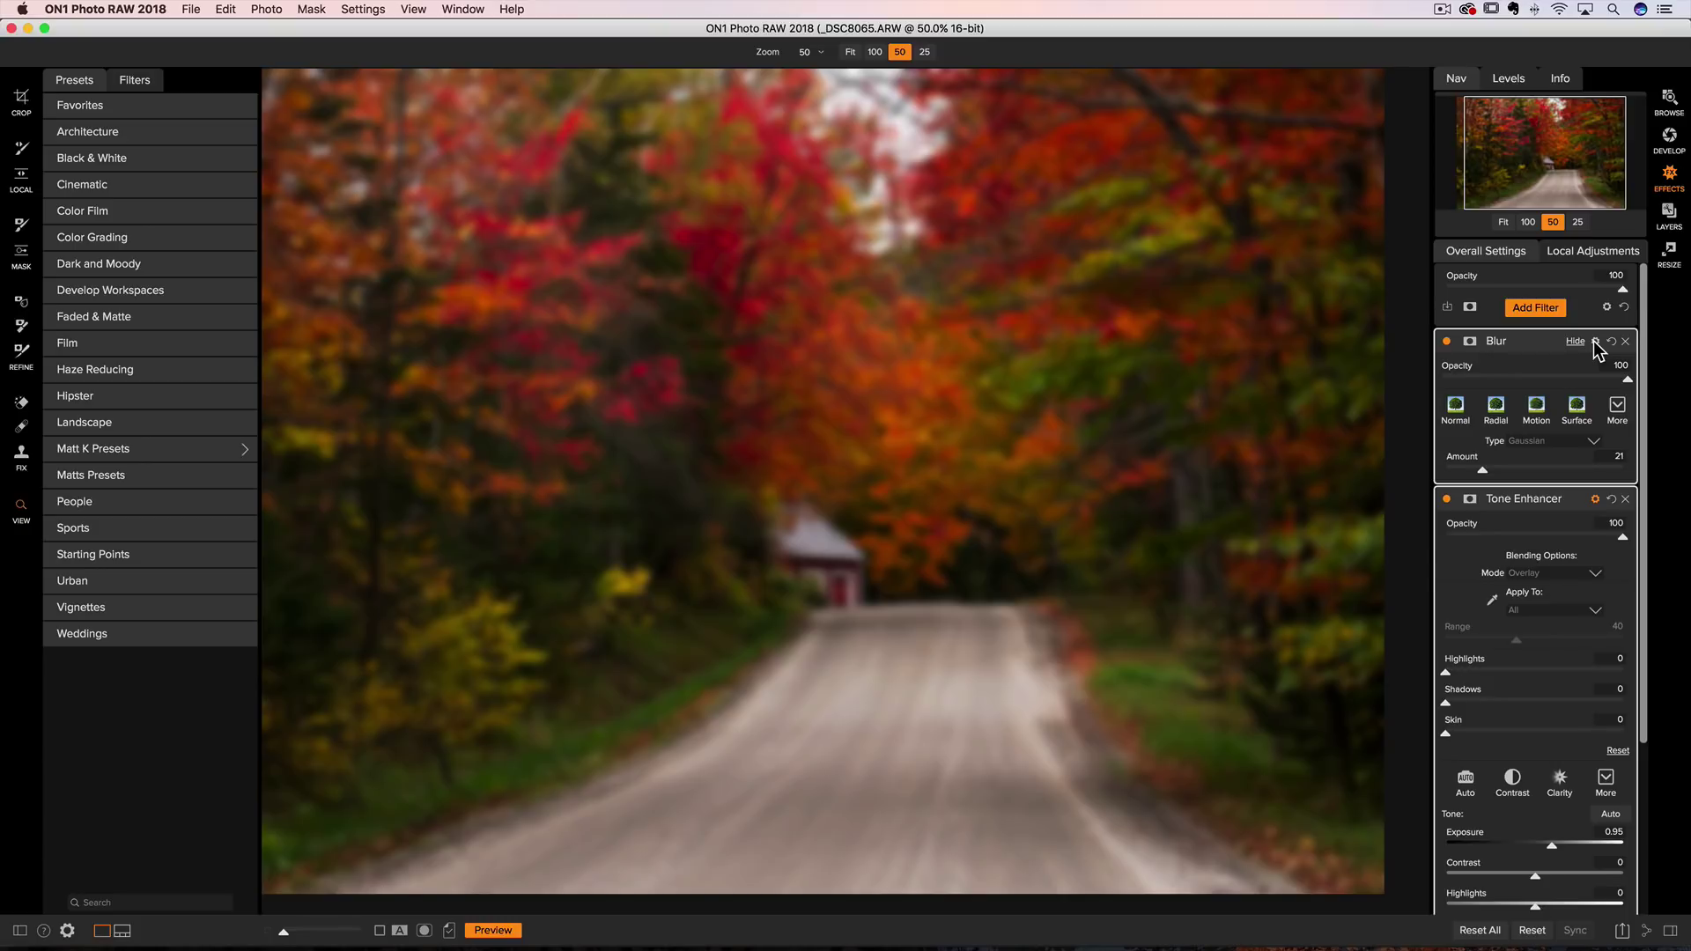
pyautogui.click(1595, 342)
pyautogui.click(1543, 418)
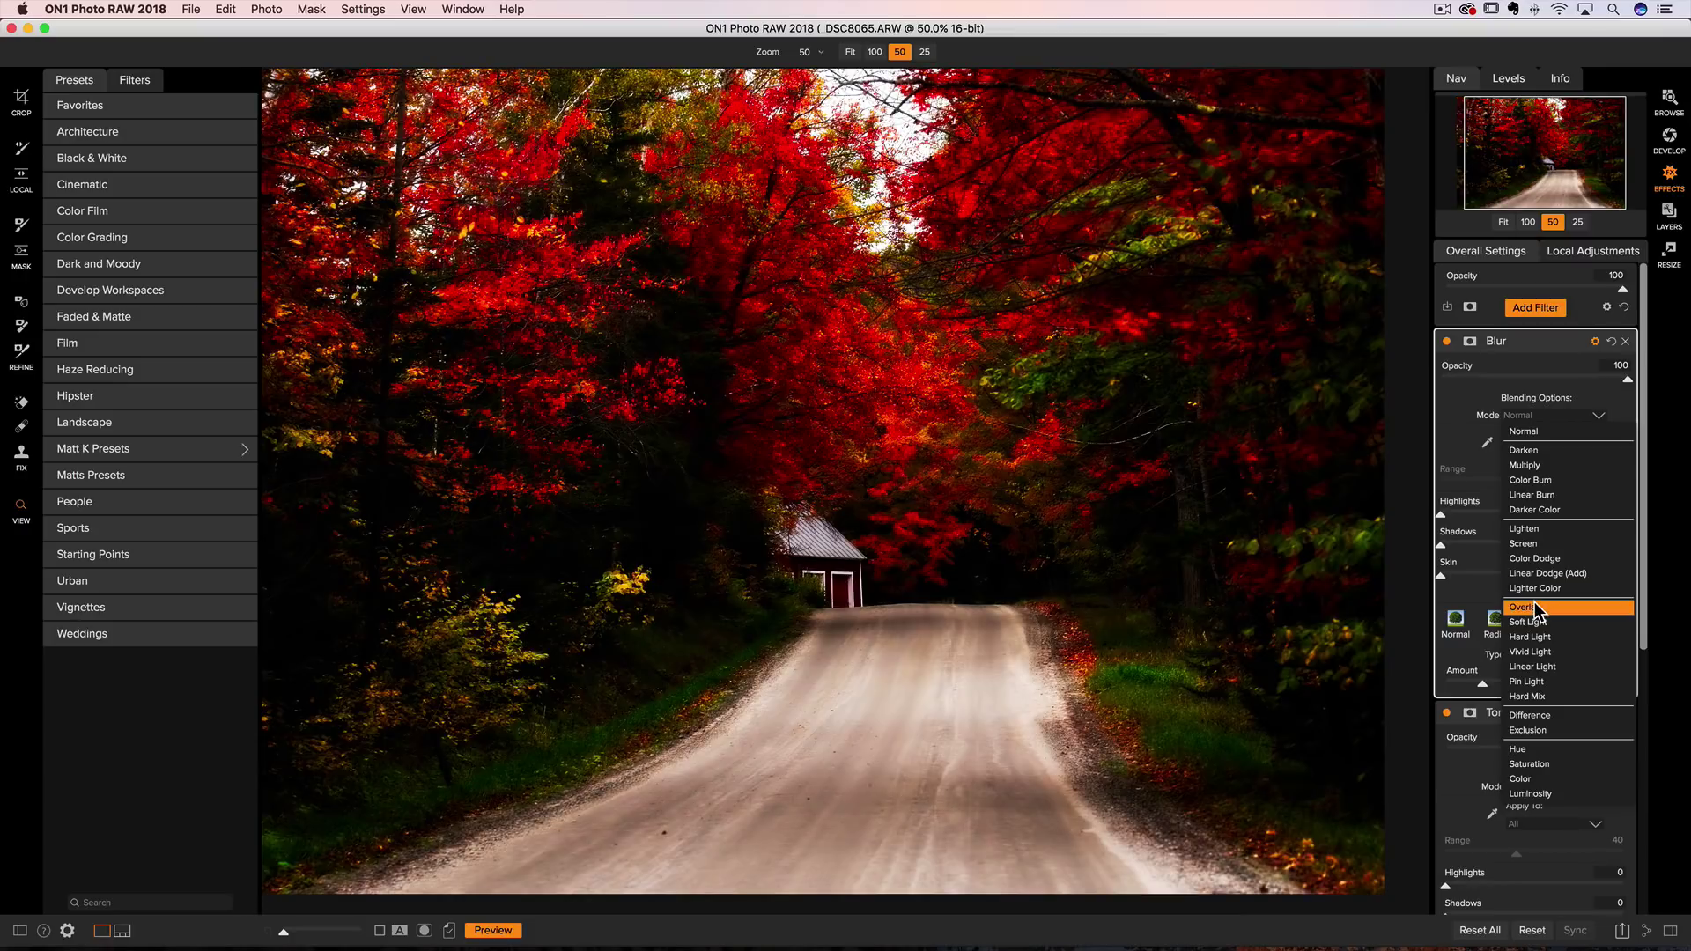
pyautogui.click(1536, 610)
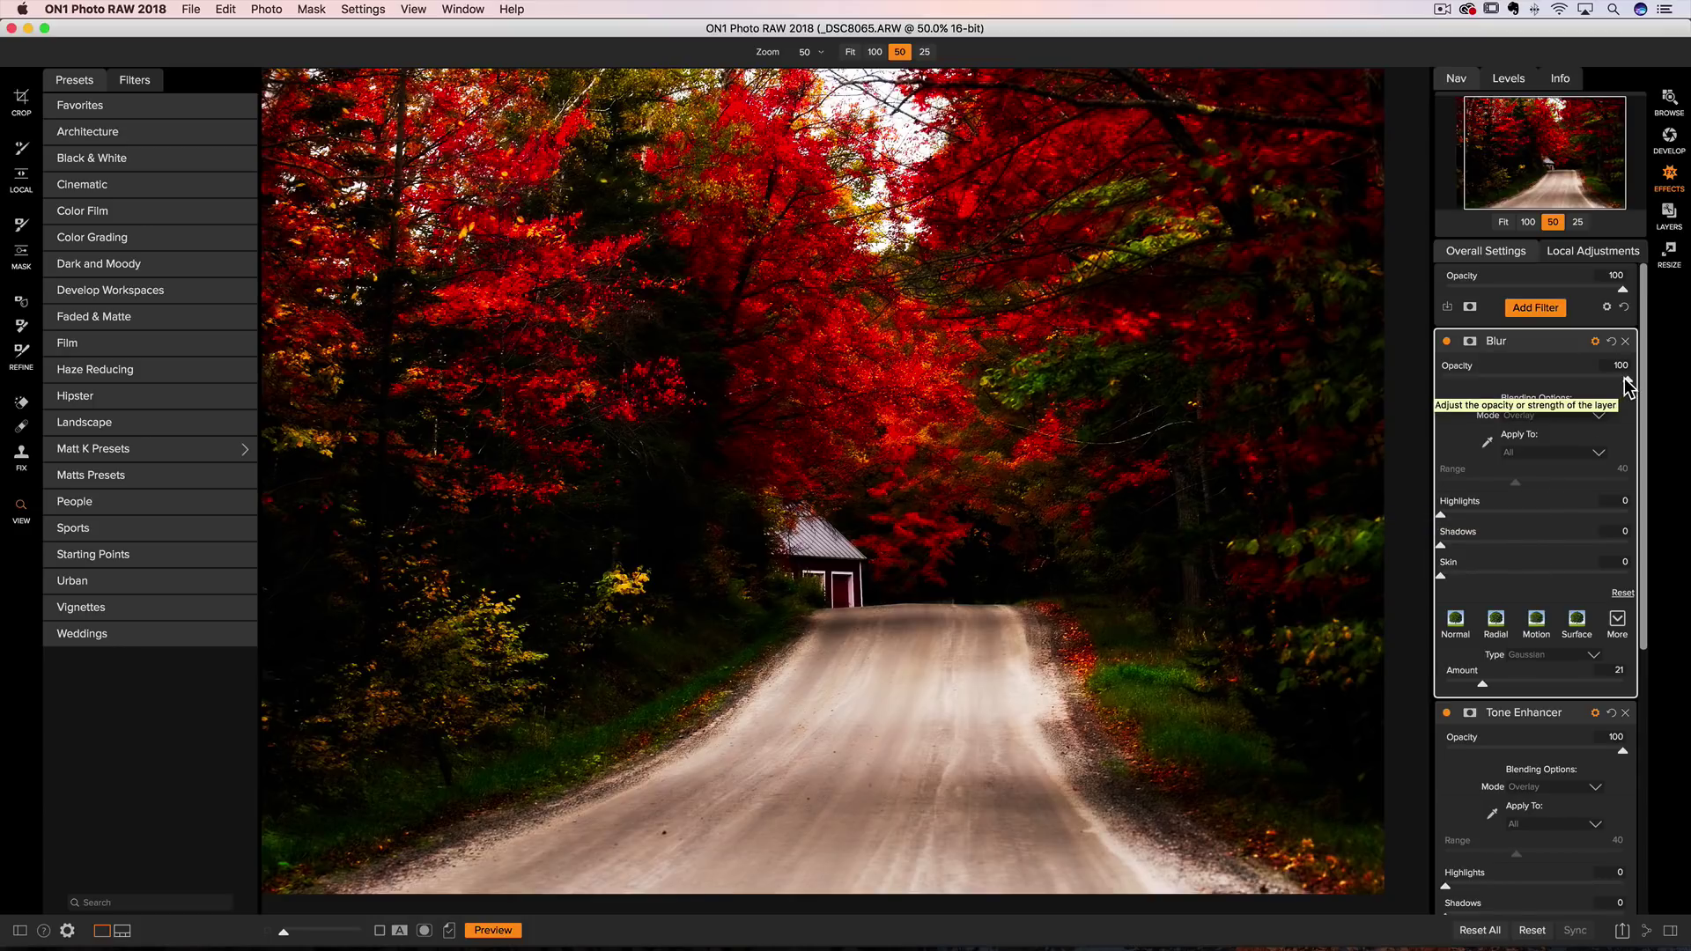
# - Lower the Blur filter's opacity to 90 and the Tone Enhancer's opacity to 25
pyautogui.moveTo(1627, 385)
pyautogui.mouseDown()
pyautogui.moveTo(1513, 385)
pyautogui.moveTo(1612, 384)
pyautogui.mouseUp()
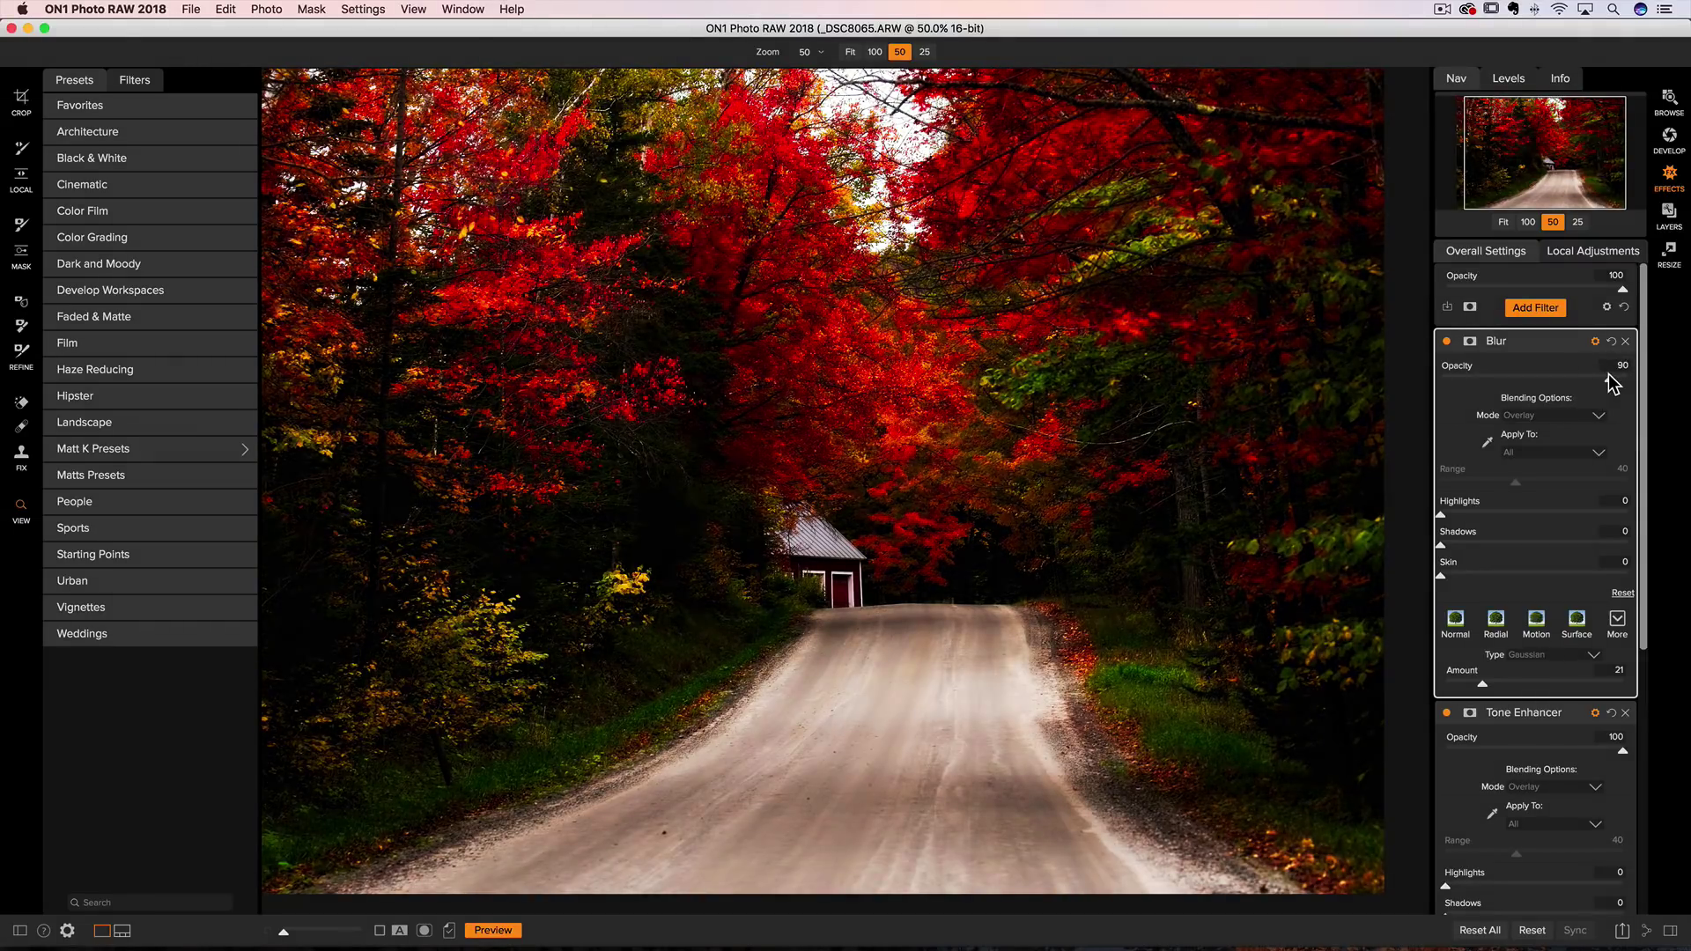
pyautogui.scroll(-5, 1573, 585)
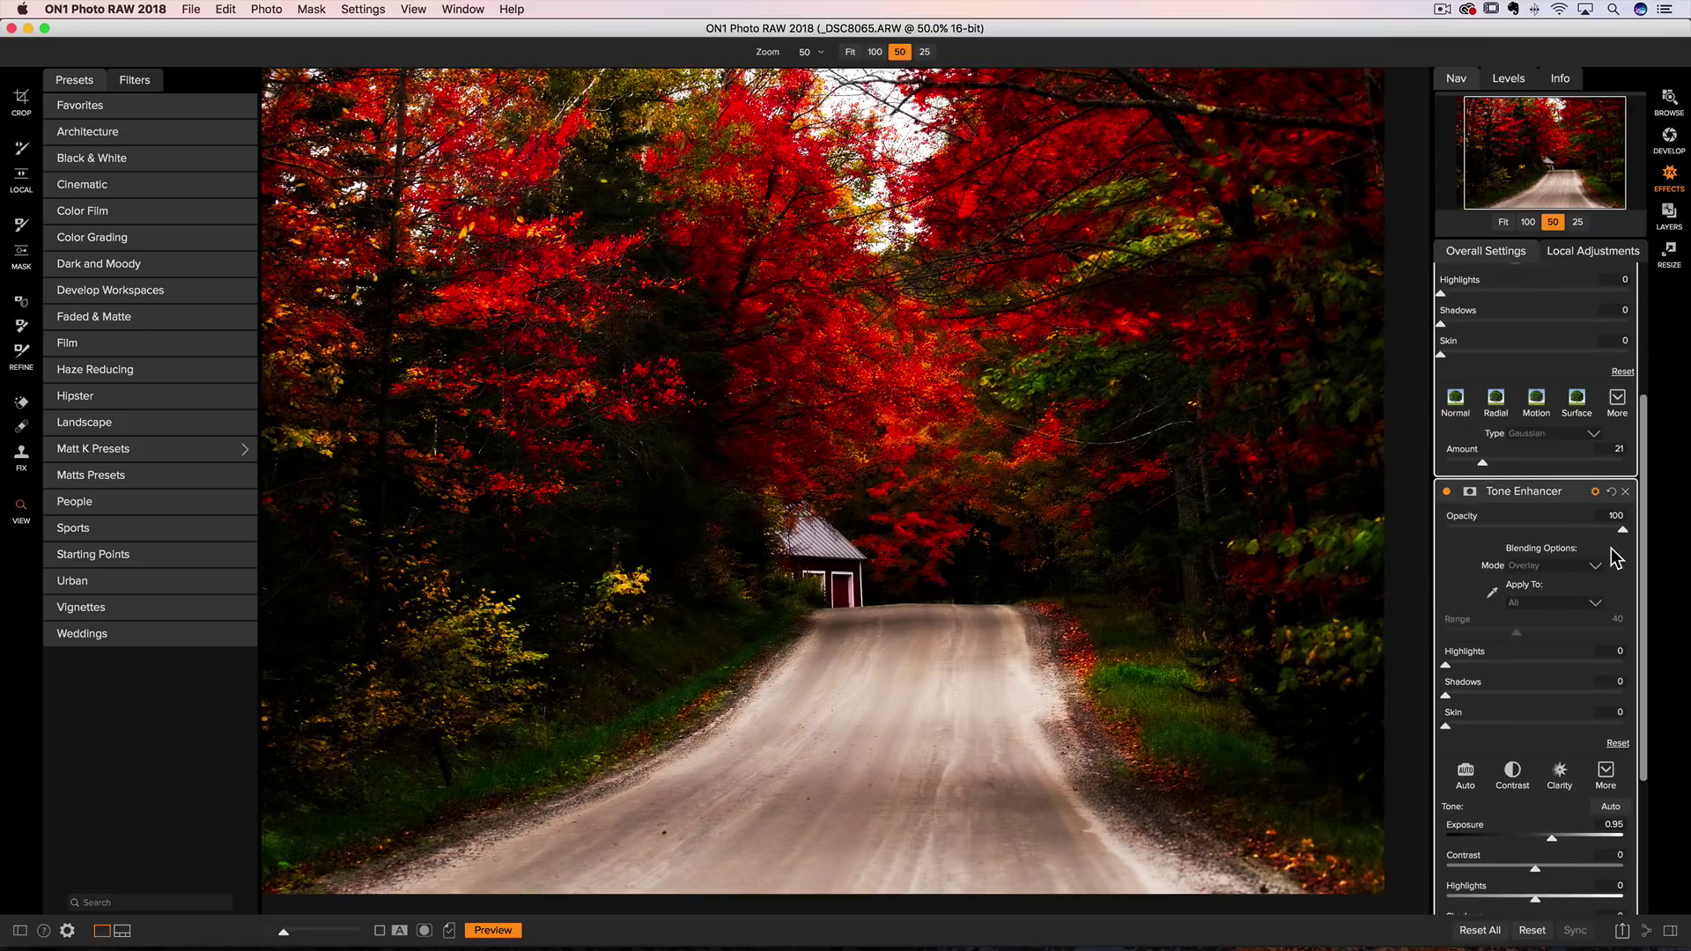
pyautogui.moveTo(1623, 531); pyautogui.dragTo(1499, 525)
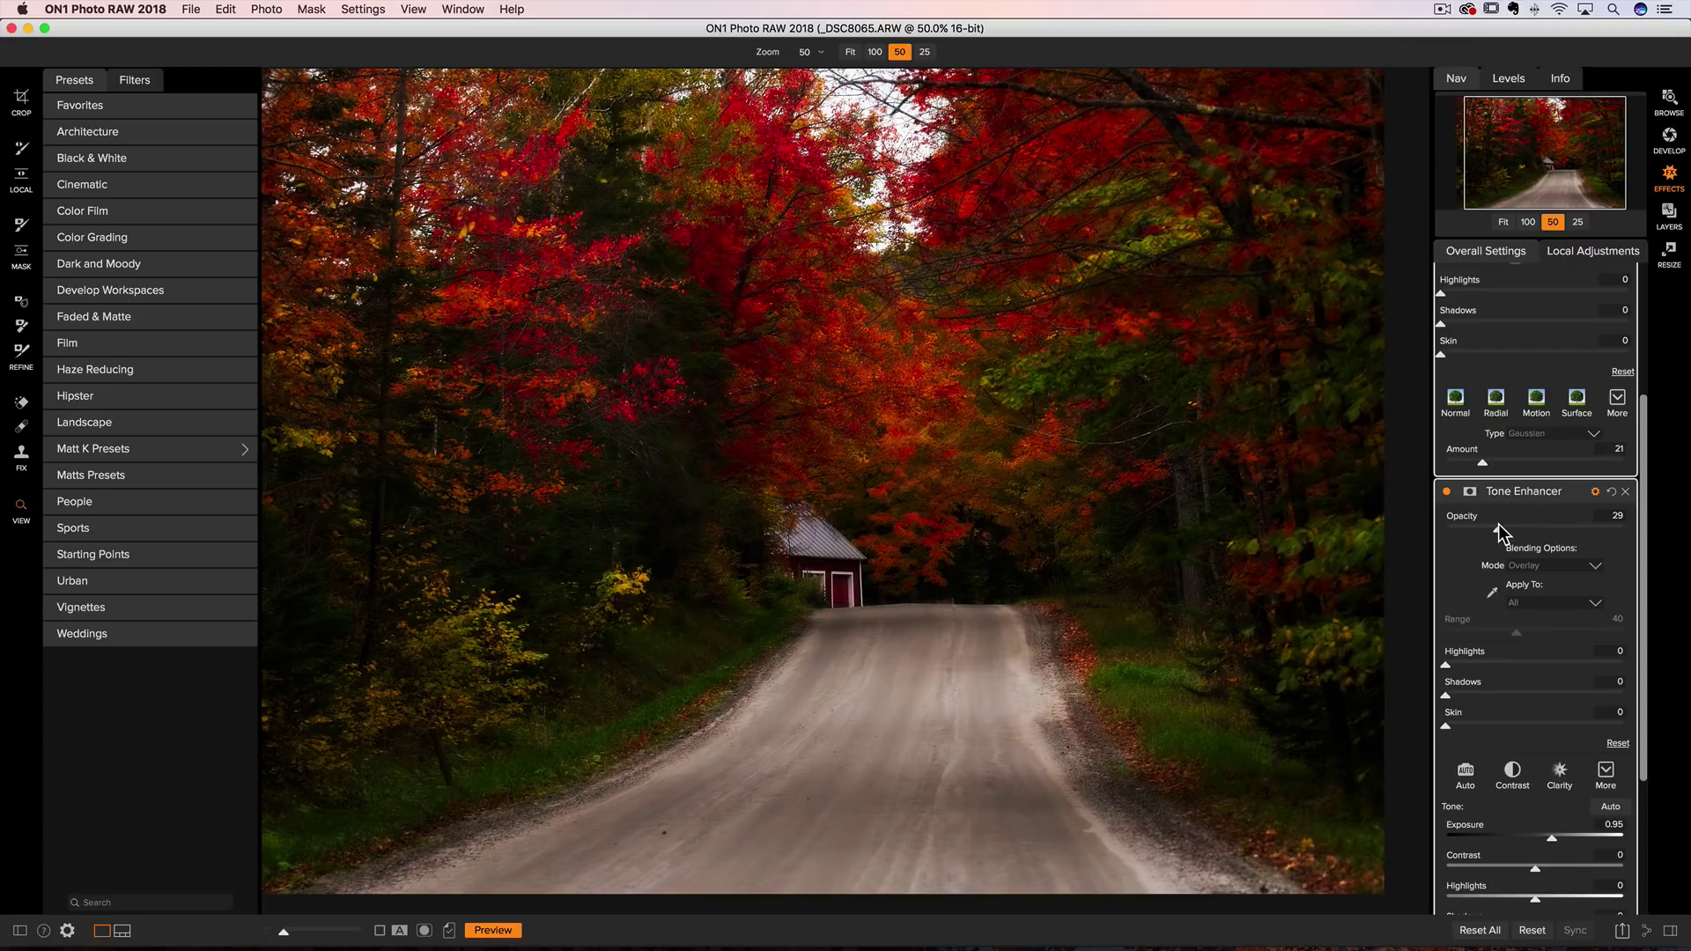
pyautogui.moveTo(1499, 526); pyautogui.dragTo(1683, 555)
pyautogui.click(1488, 529)
pyautogui.moveTo(1486, 532)
pyautogui.mouseDown()
pyautogui.moveTo(1434, 531)
pyautogui.moveTo(1514, 533)
pyautogui.moveTo(1488, 526)
pyautogui.mouseUp()
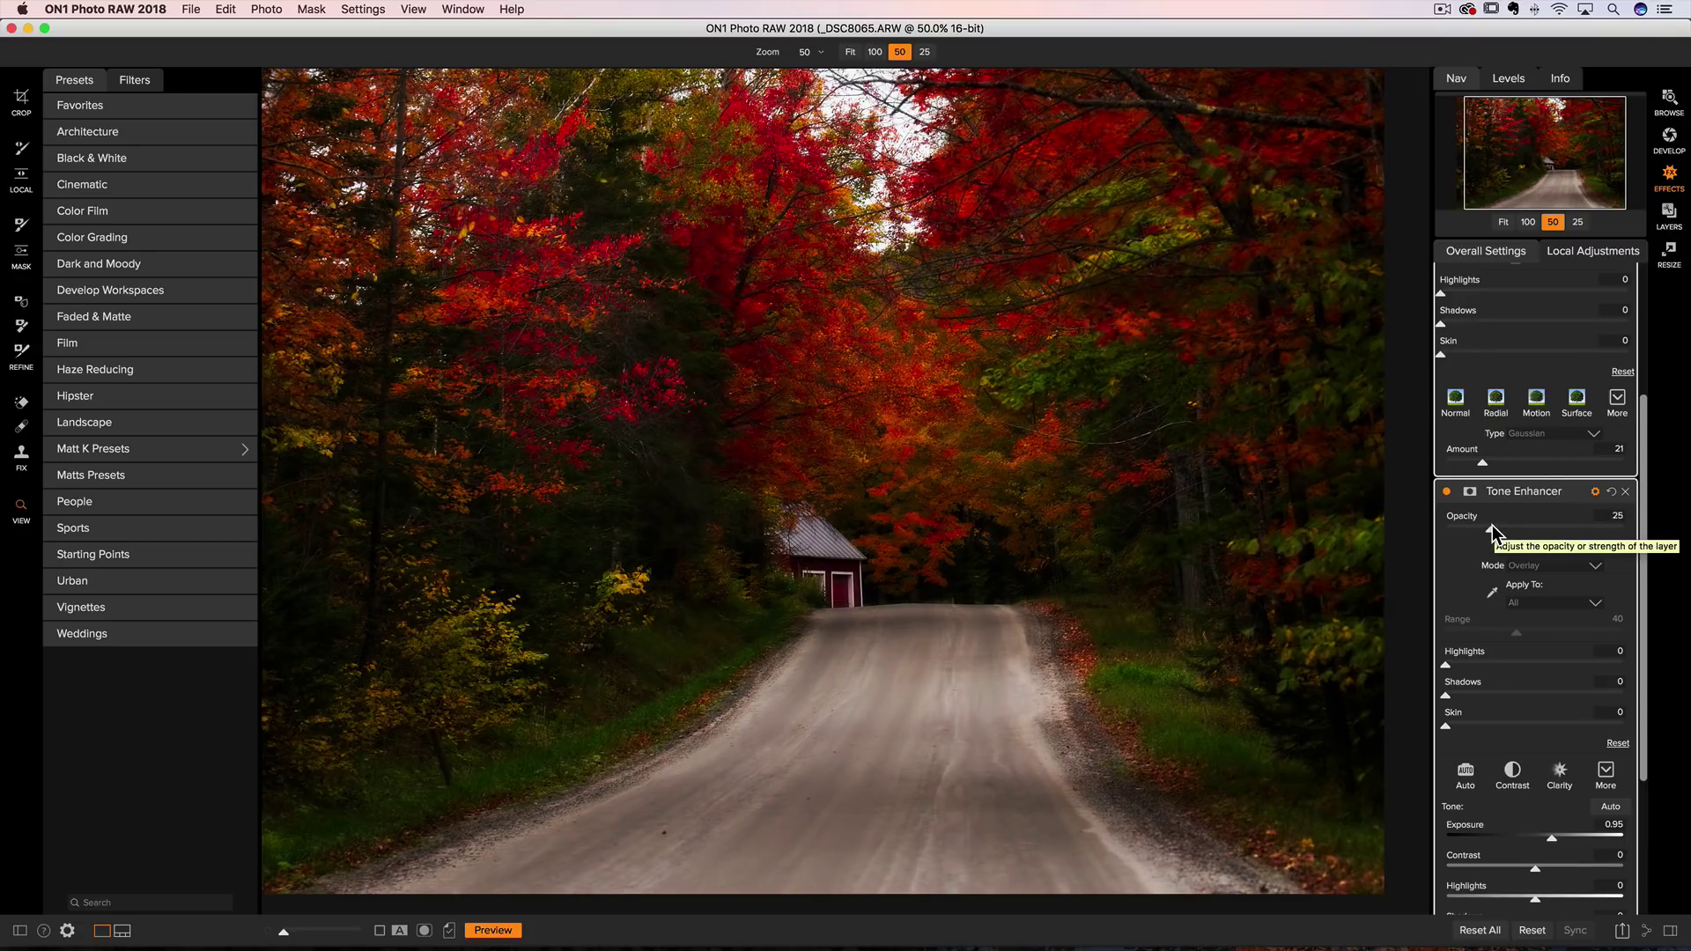
# - Try Blur amounts between 12 and 50, and settle on an amount of 26 with the filter's opacity at 94
pyautogui.scroll(5, 1575, 409)
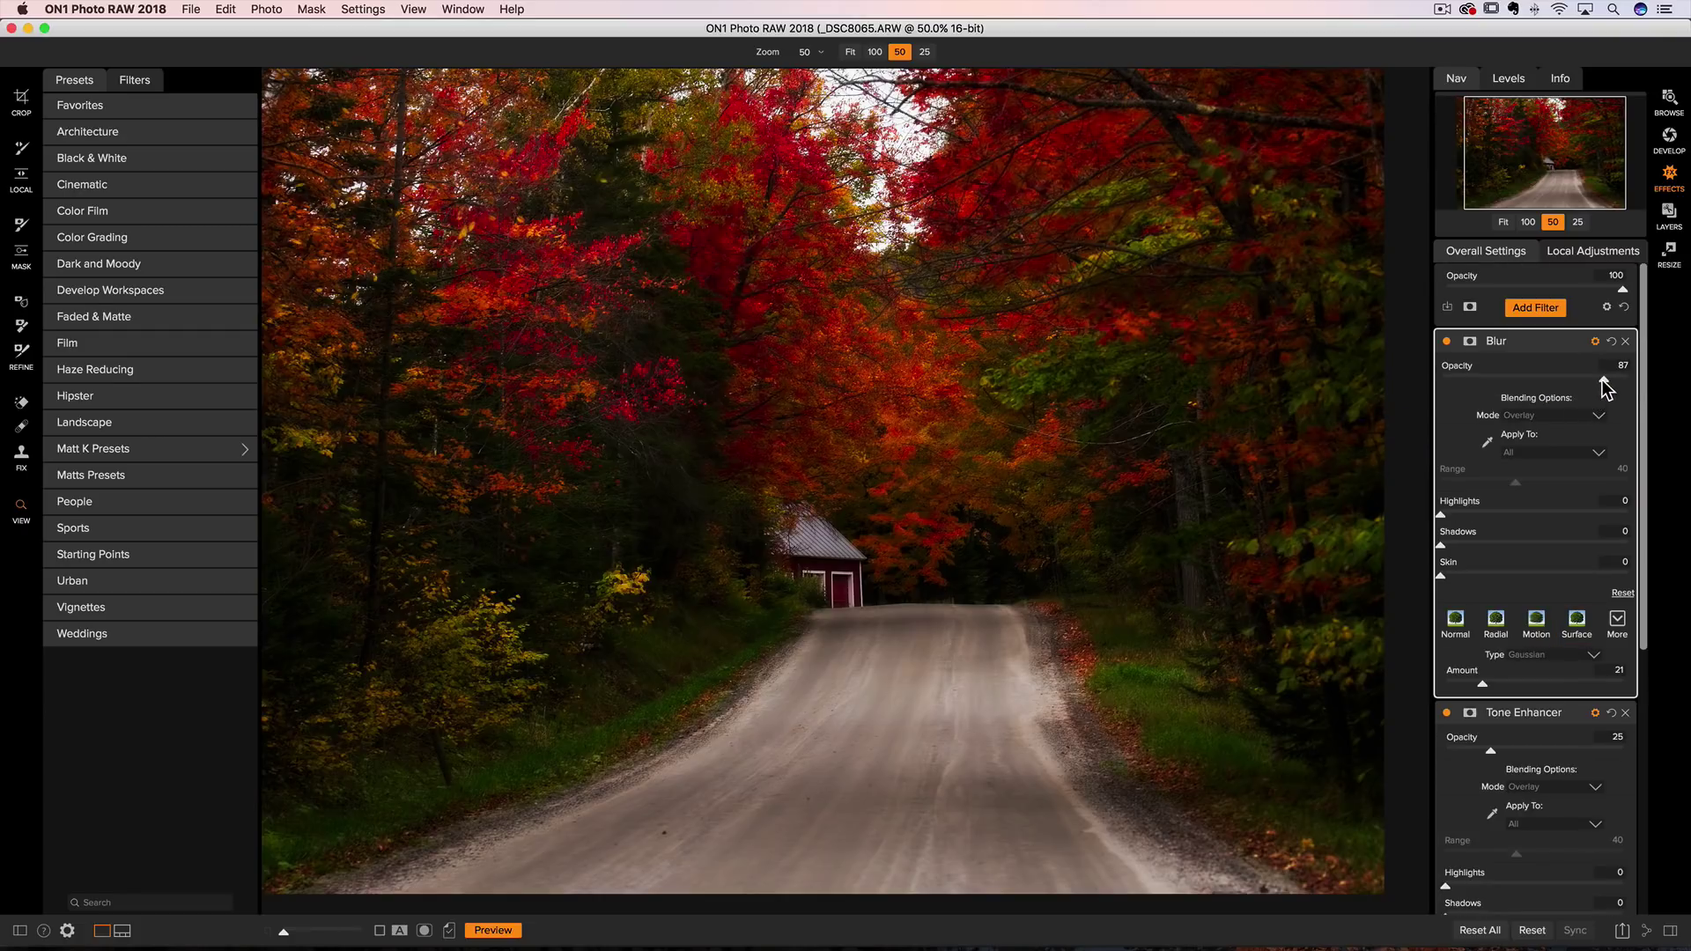
pyautogui.moveTo(1605, 386); pyautogui.dragTo(1670, 392)
pyautogui.moveTo(1482, 685)
pyautogui.mouseDown()
pyautogui.moveTo(1458, 684)
pyautogui.moveTo(1482, 680)
pyautogui.mouseUp()
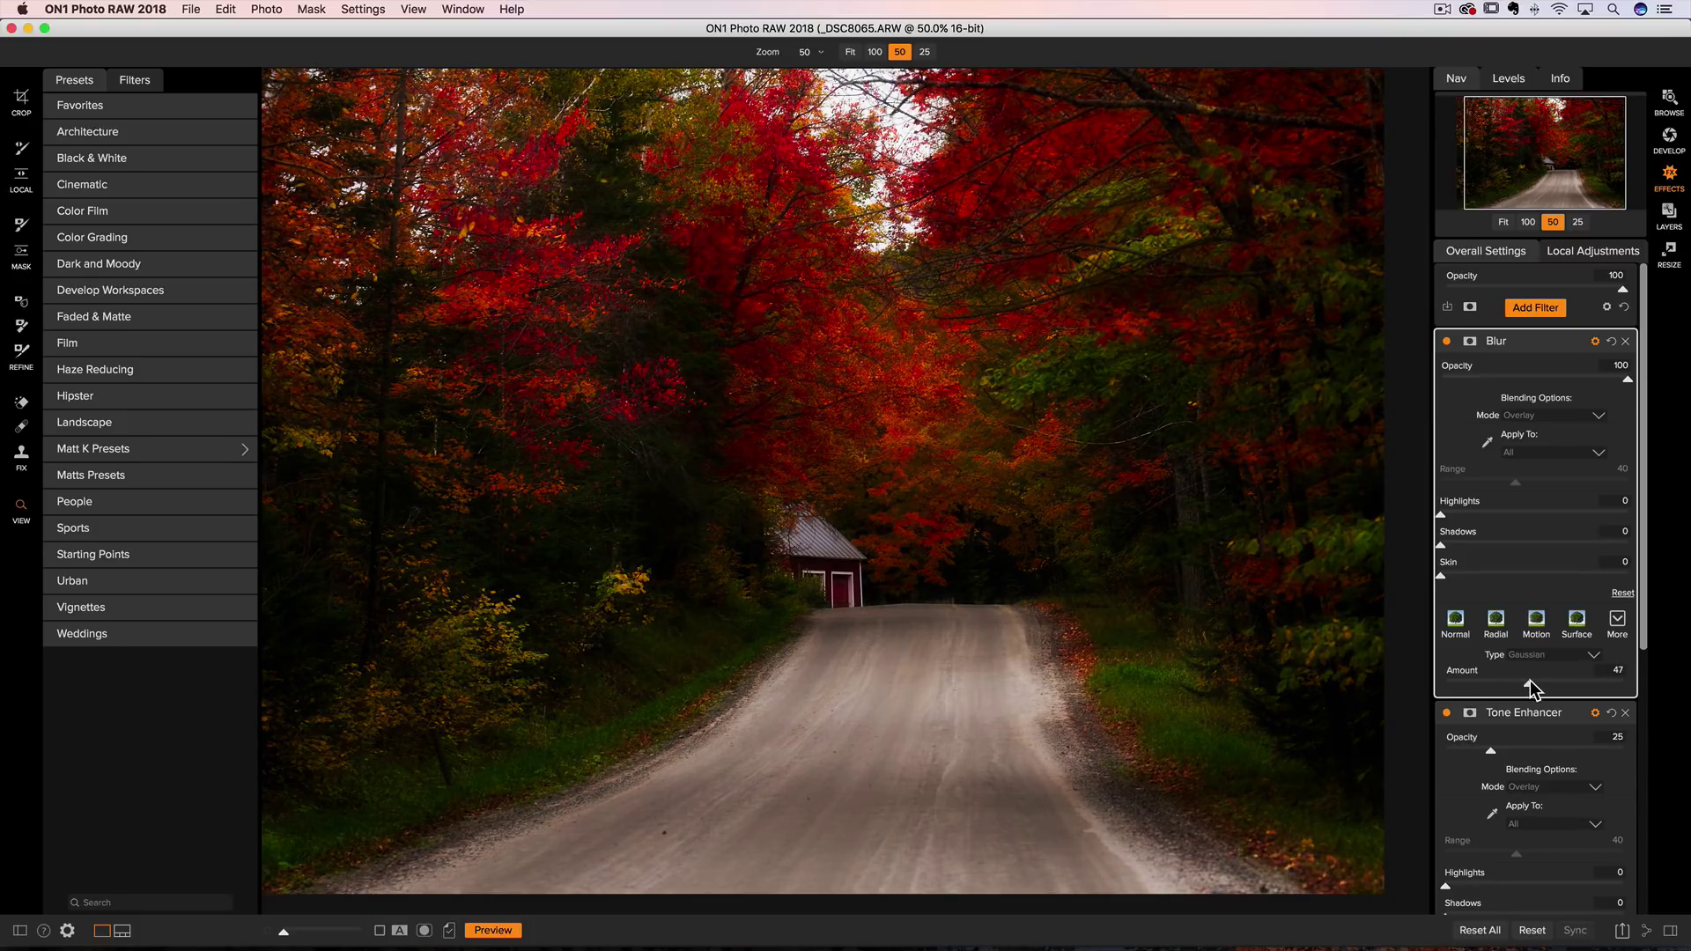
pyautogui.moveTo(1530, 680); pyautogui.dragTo(1468, 682)
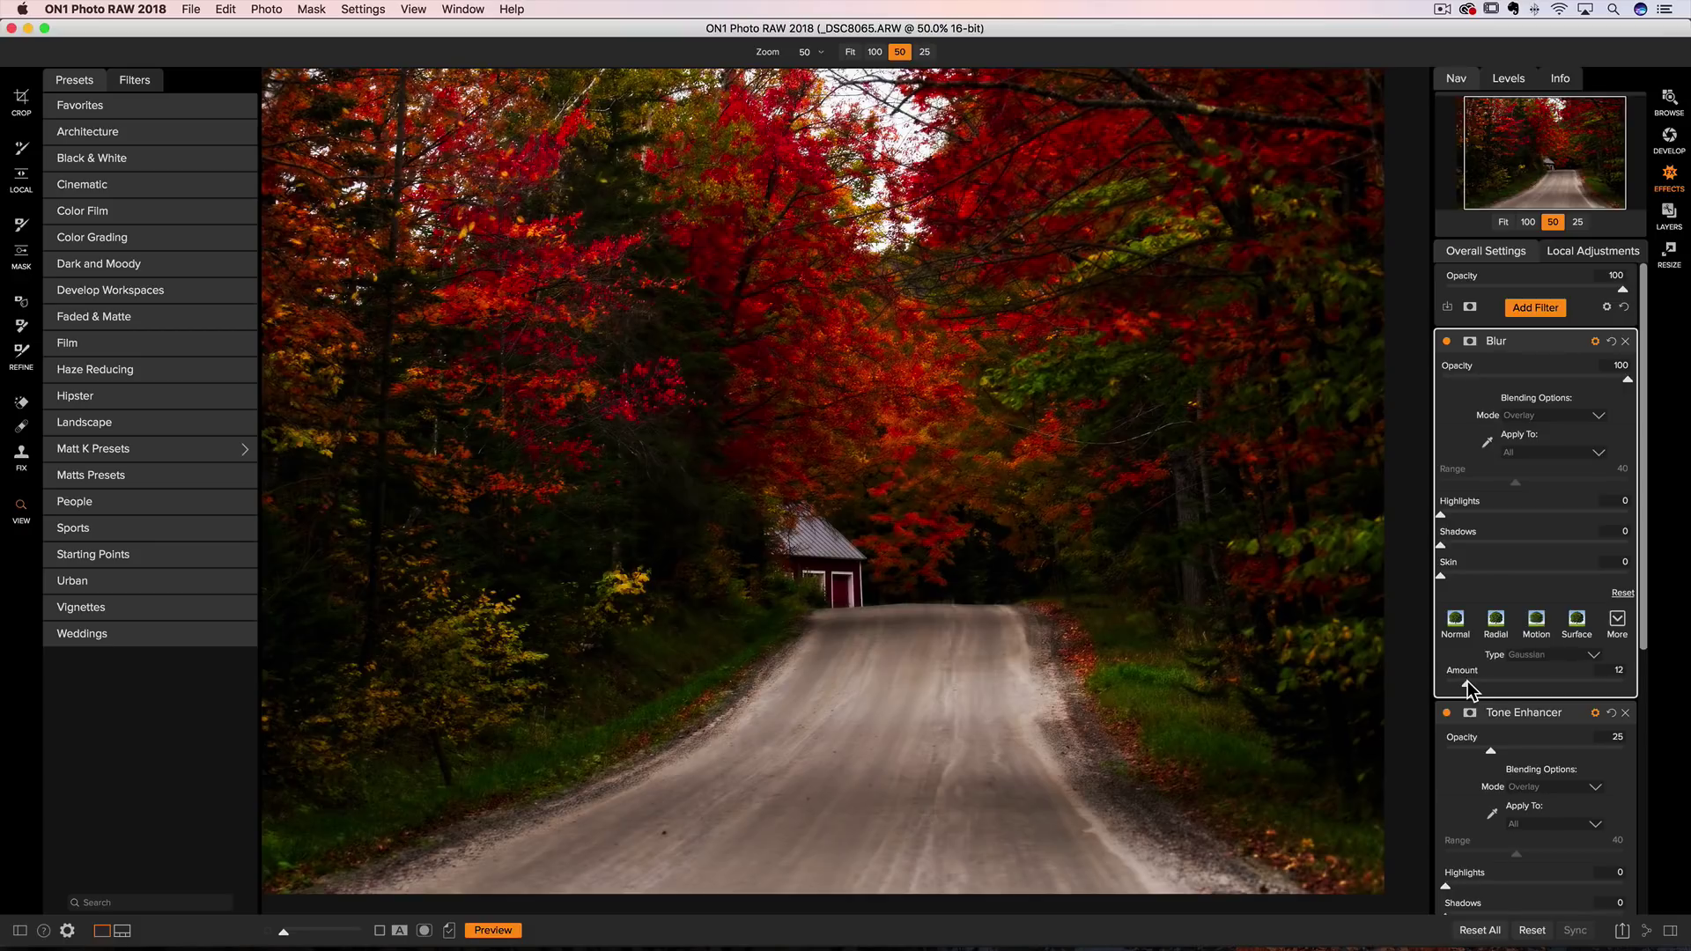
pyautogui.moveTo(1469, 680); pyautogui.dragTo(1535, 678)
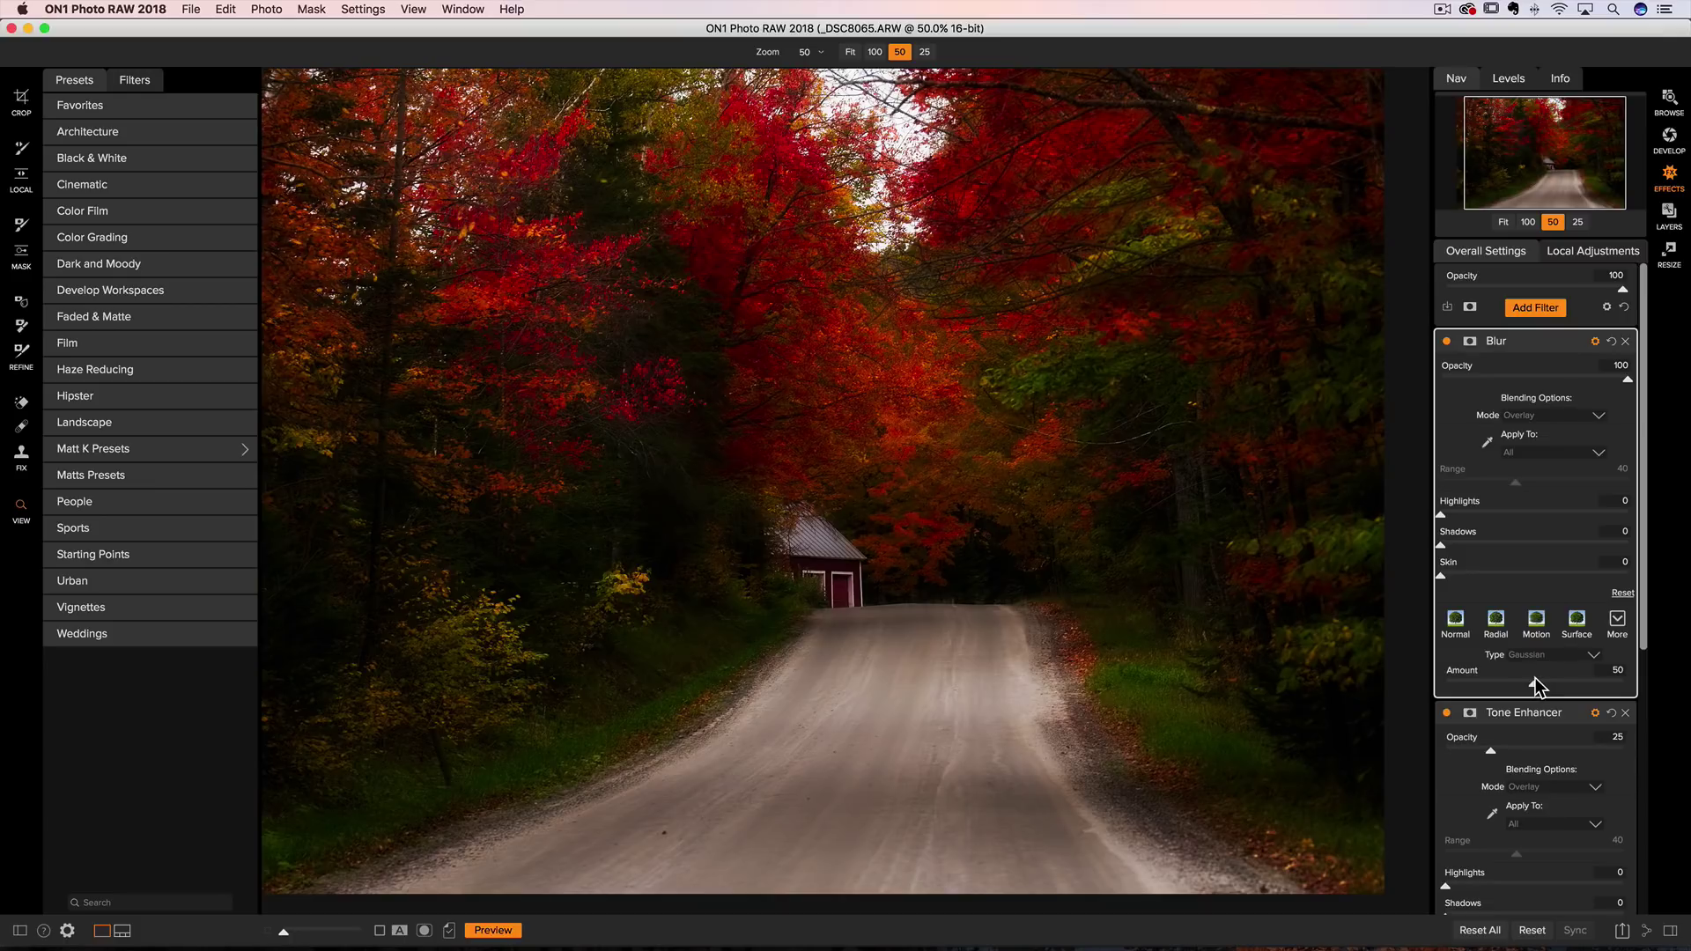
pyautogui.moveTo(1536, 679); pyautogui.dragTo(1483, 684)
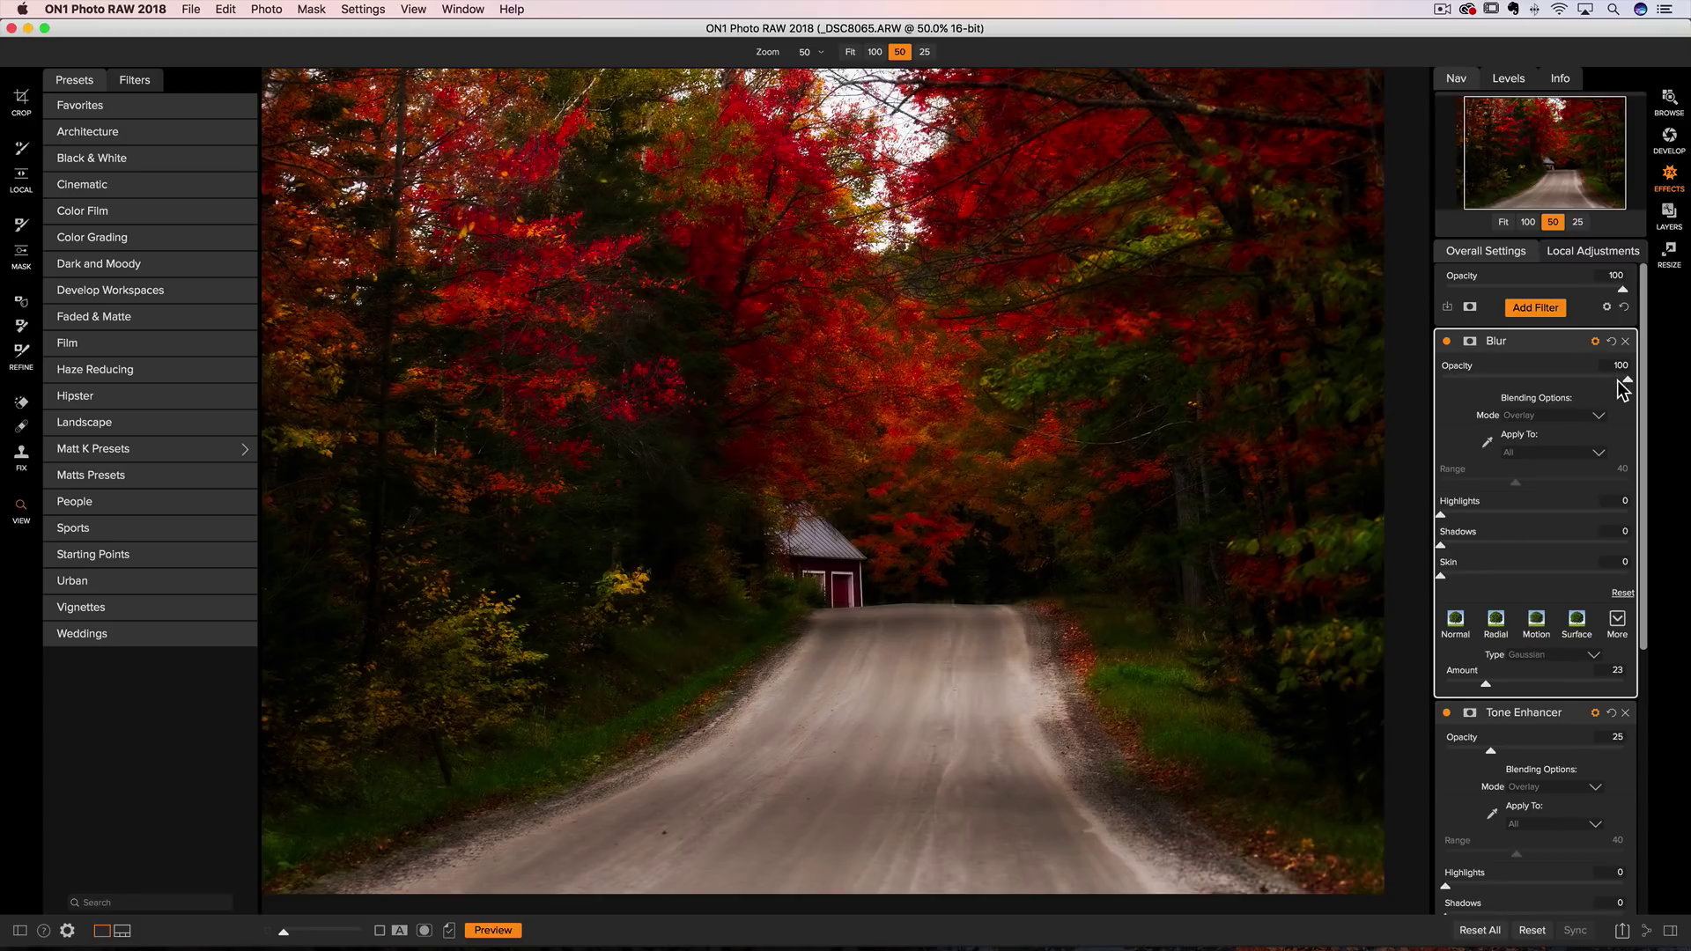
pyautogui.moveTo(1626, 379)
pyautogui.mouseDown()
pyautogui.moveTo(1594, 383)
pyautogui.moveTo(1620, 387)
pyautogui.mouseUp()
pyautogui.moveTo(1488, 682)
pyautogui.mouseDown()
pyautogui.moveTo(1456, 685)
pyautogui.moveTo(1497, 682)
pyautogui.mouseUp()
# - Set the Tone Enhancer's shadows to 38, exposure to 1.25 and opacity to 23
pyautogui.scroll(-10, 1497, 670)
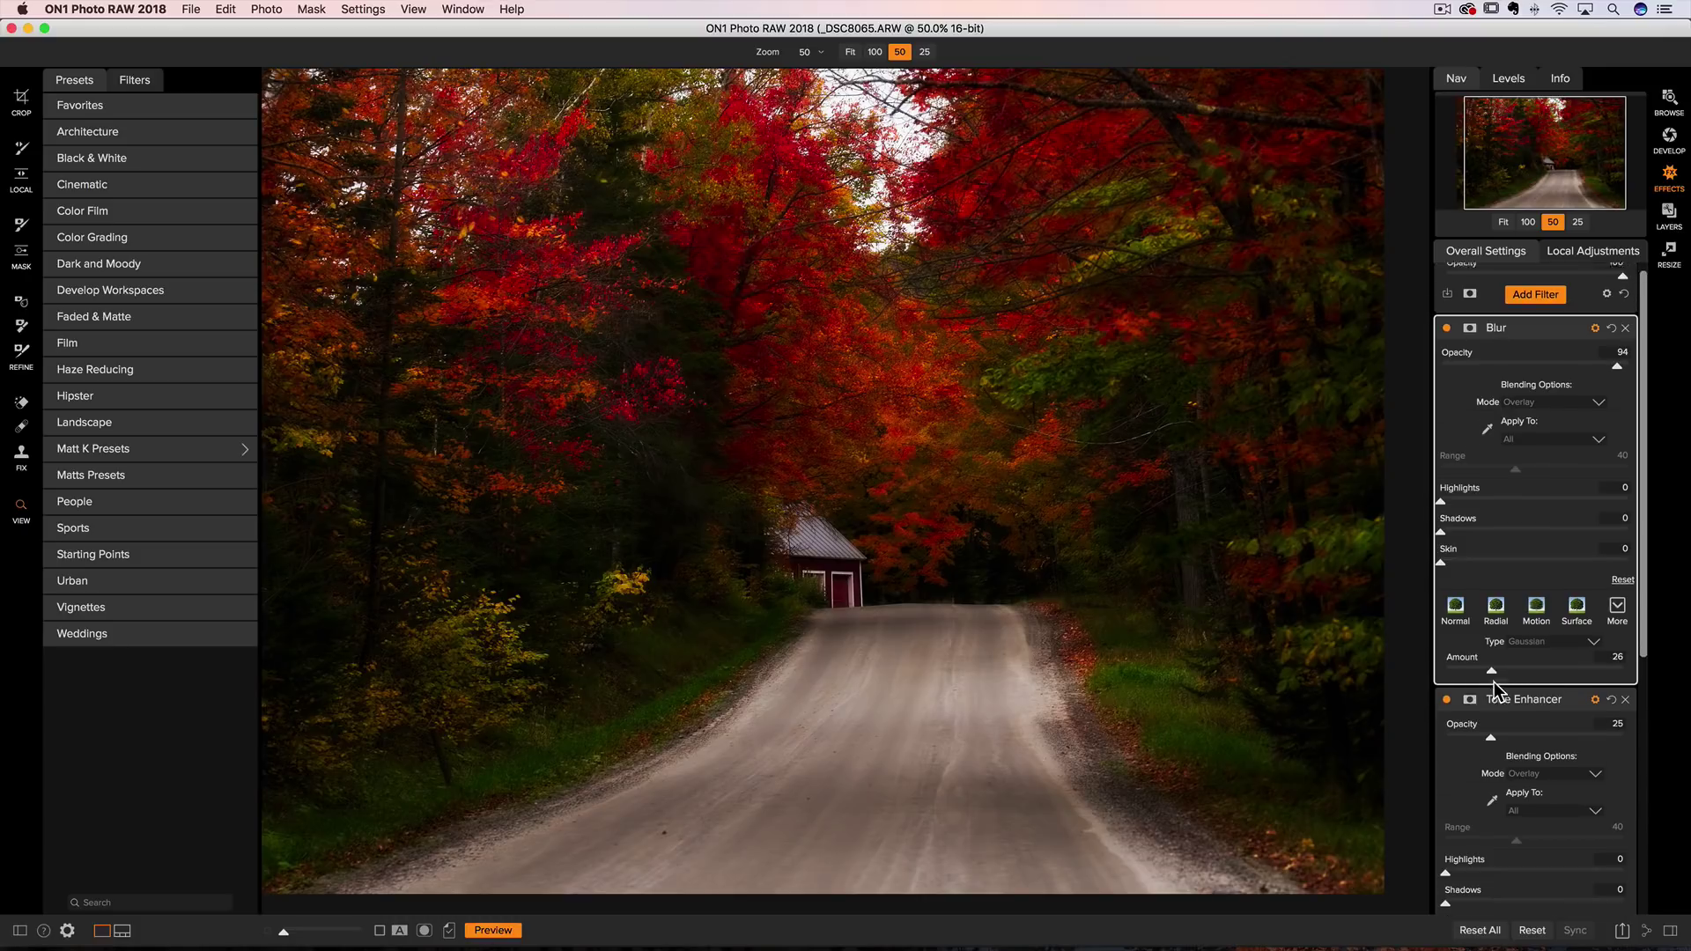
pyautogui.scroll(-1, 1531, 606)
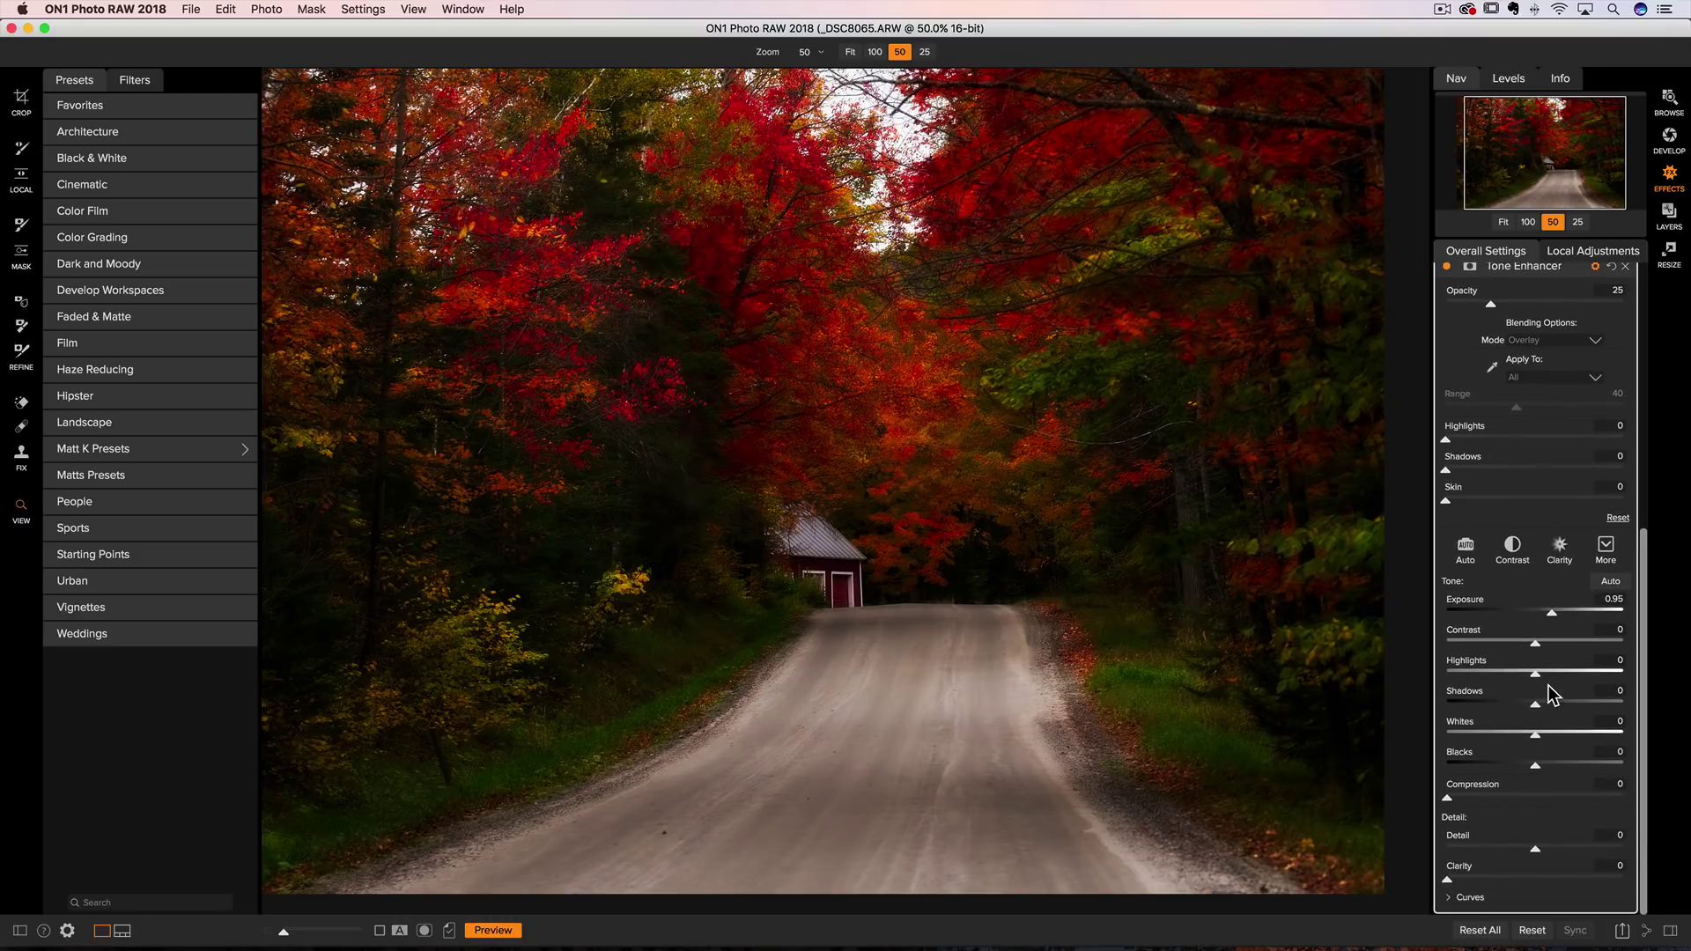
pyautogui.moveTo(1536, 704); pyautogui.dragTo(1603, 703)
pyautogui.moveTo(1555, 622)
pyautogui.mouseDown()
pyautogui.moveTo(1579, 619)
pyautogui.moveTo(1556, 609)
pyautogui.mouseUp()
pyautogui.scroll(3, 1558, 609)
pyautogui.moveTo(1495, 457)
pyautogui.mouseDown()
pyautogui.moveTo(1550, 457)
pyautogui.moveTo(1483, 457)
pyautogui.mouseUp()
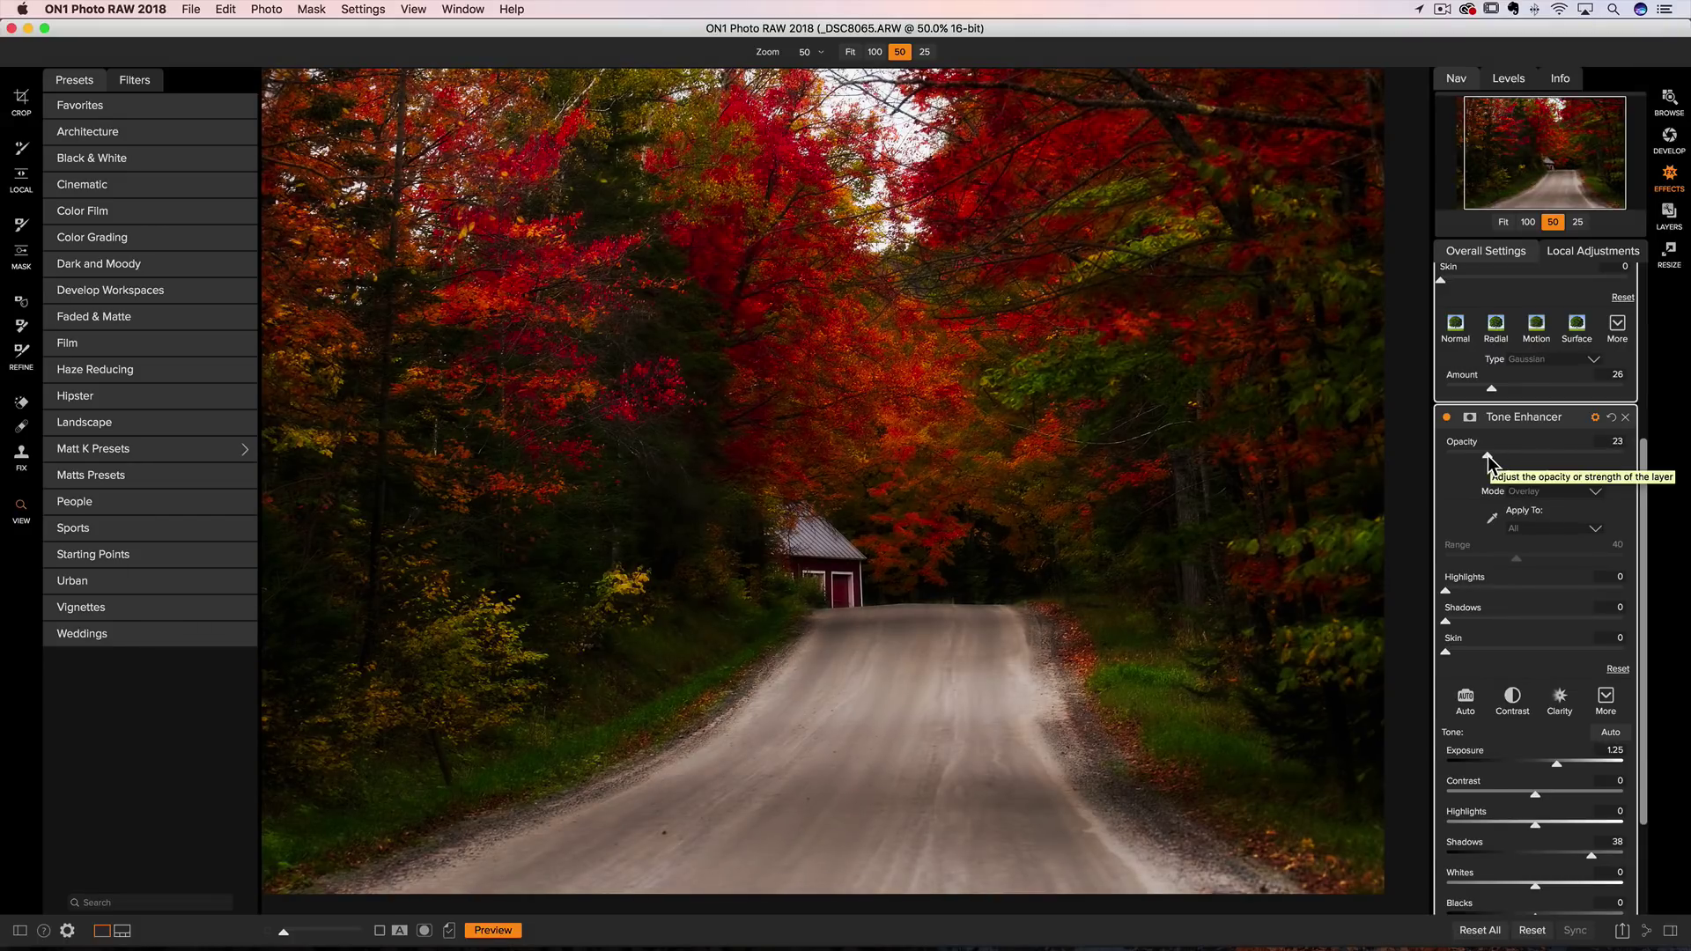
# - In Develop, paint a local adjustment with an exposure of -1.4 over the road
pyautogui.click(1671, 138)
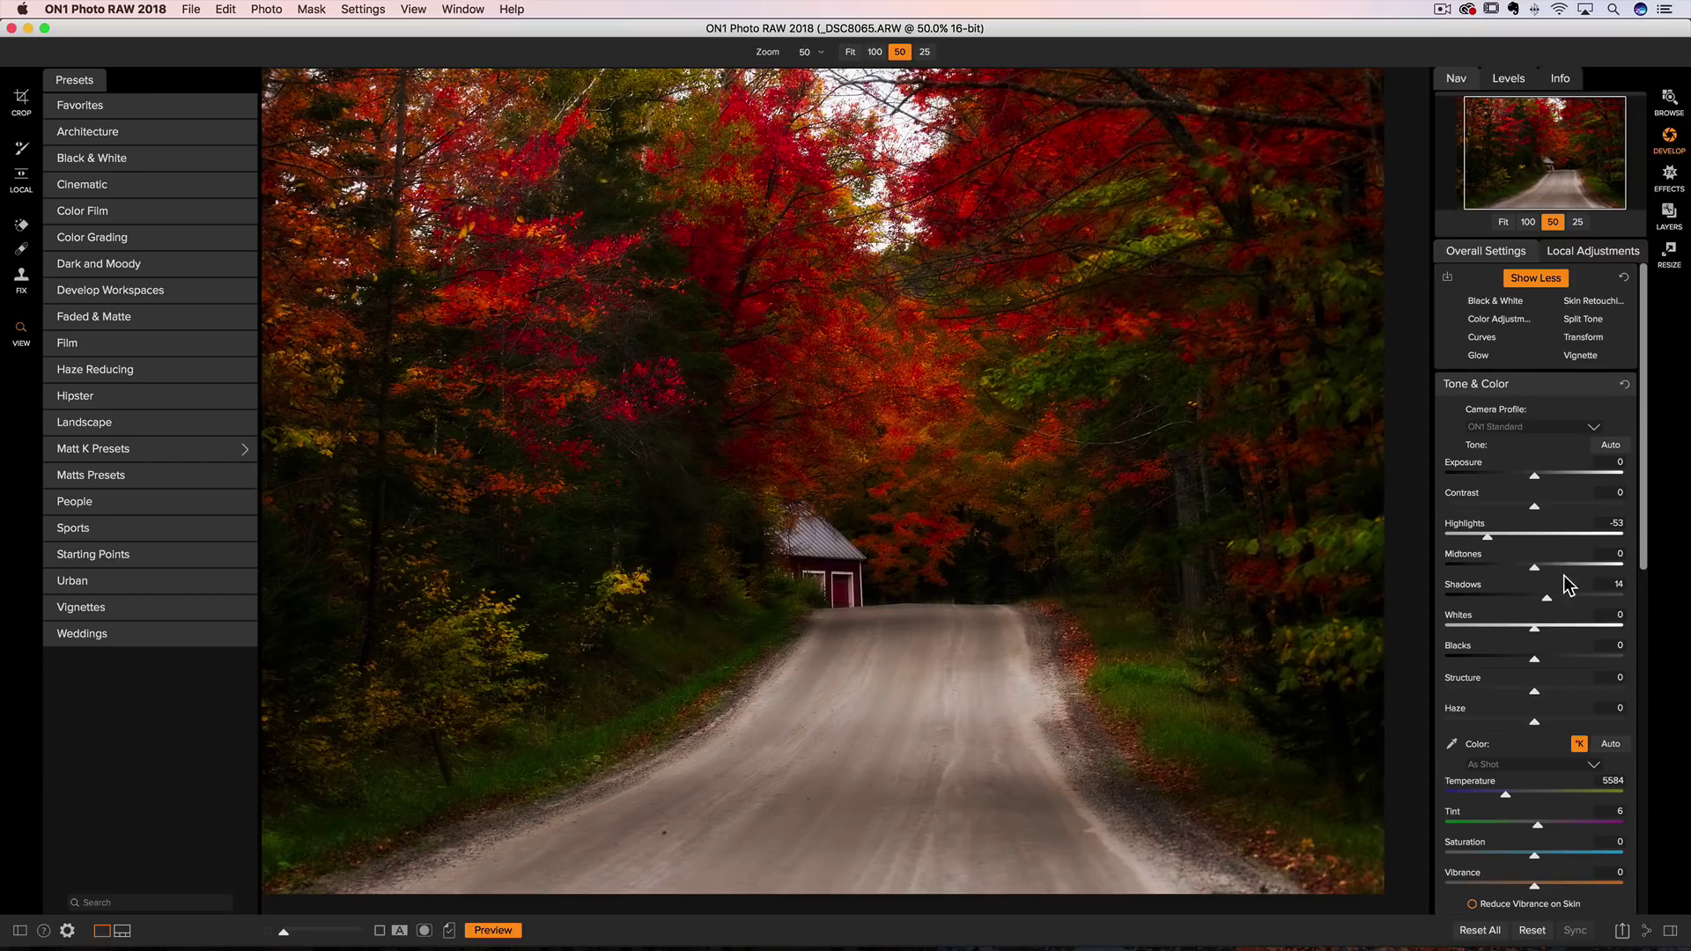
pyautogui.moveTo(1561, 593)
pyautogui.mouseDown()
pyautogui.moveTo(1594, 596)
pyautogui.moveTo(1546, 595)
pyautogui.mouseUp()
pyautogui.click(1598, 254)
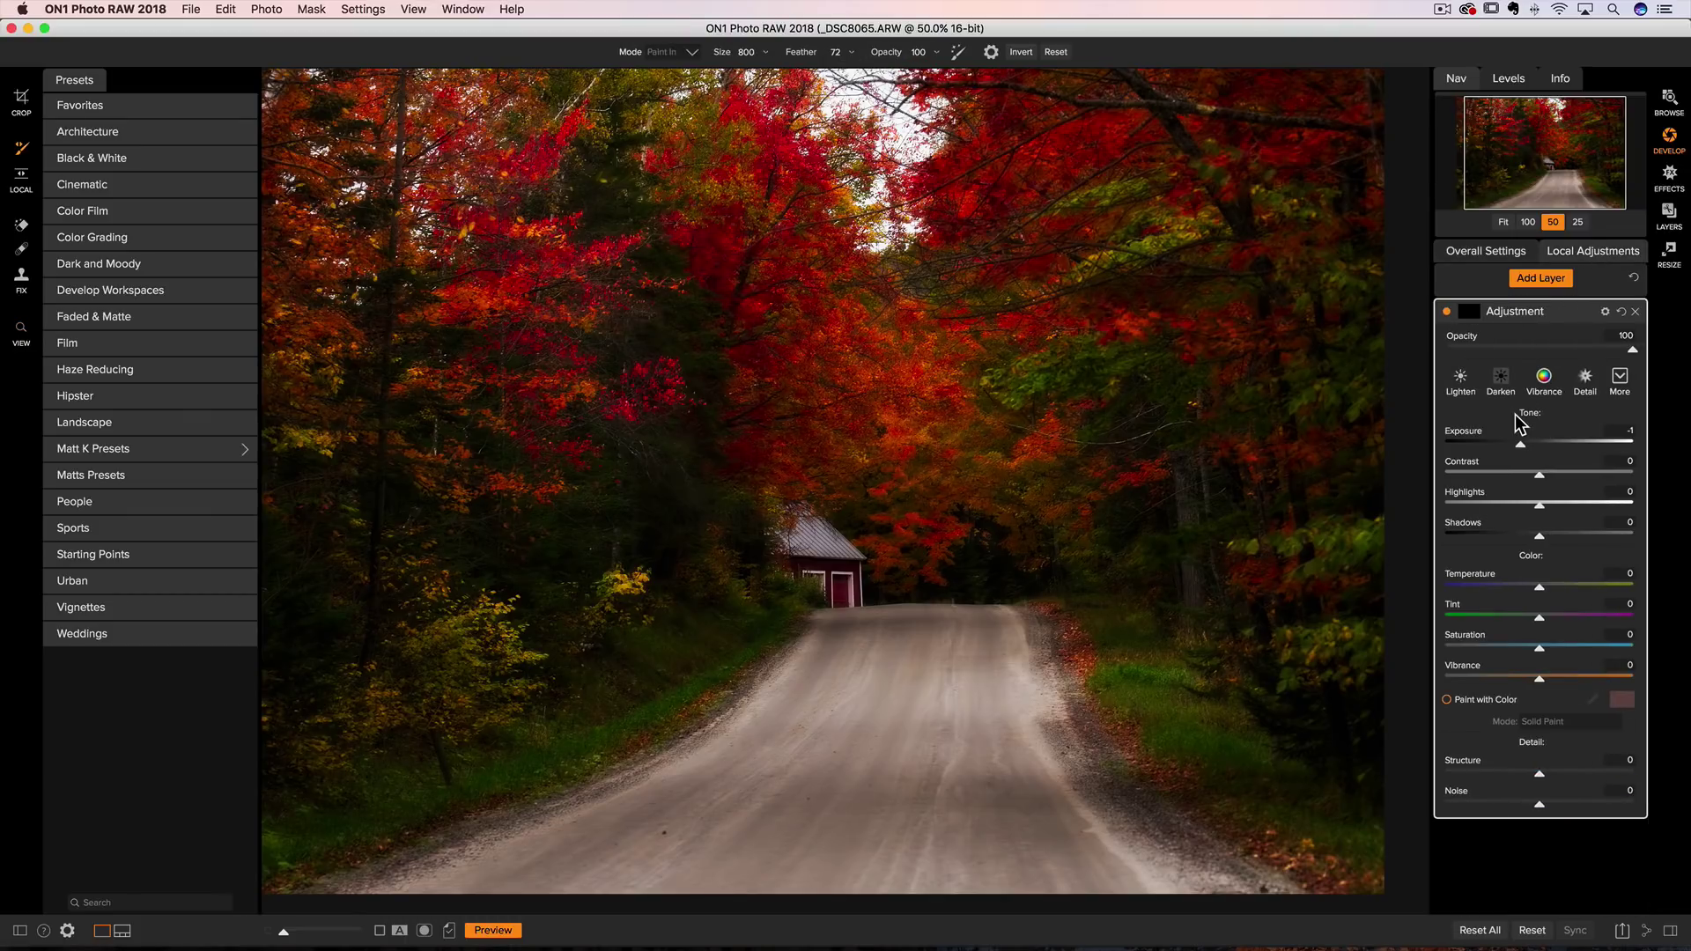
pyautogui.moveTo(1520, 445); pyautogui.dragTo(1514, 446)
pyautogui.click(809, 659)
pyautogui.moveTo(808, 660)
pyautogui.mouseDown()
pyautogui.moveTo(622, 829)
pyautogui.moveTo(385, 906)
pyautogui.moveTo(663, 883)
pyautogui.moveTo(1142, 893)
pyautogui.moveTo(985, 644)
pyautogui.moveTo(916, 640)
pyautogui.moveTo(887, 641)
pyautogui.moveTo(973, 669)
pyautogui.moveTo(932, 781)
pyautogui.moveTo(892, 821)
pyautogui.moveTo(1022, 855)
pyautogui.moveTo(1064, 893)
pyautogui.moveTo(812, 824)
pyautogui.moveTo(853, 739)
pyautogui.moveTo(742, 818)
pyautogui.moveTo(424, 918)
pyautogui.moveTo(761, 802)
pyautogui.mouseUp()
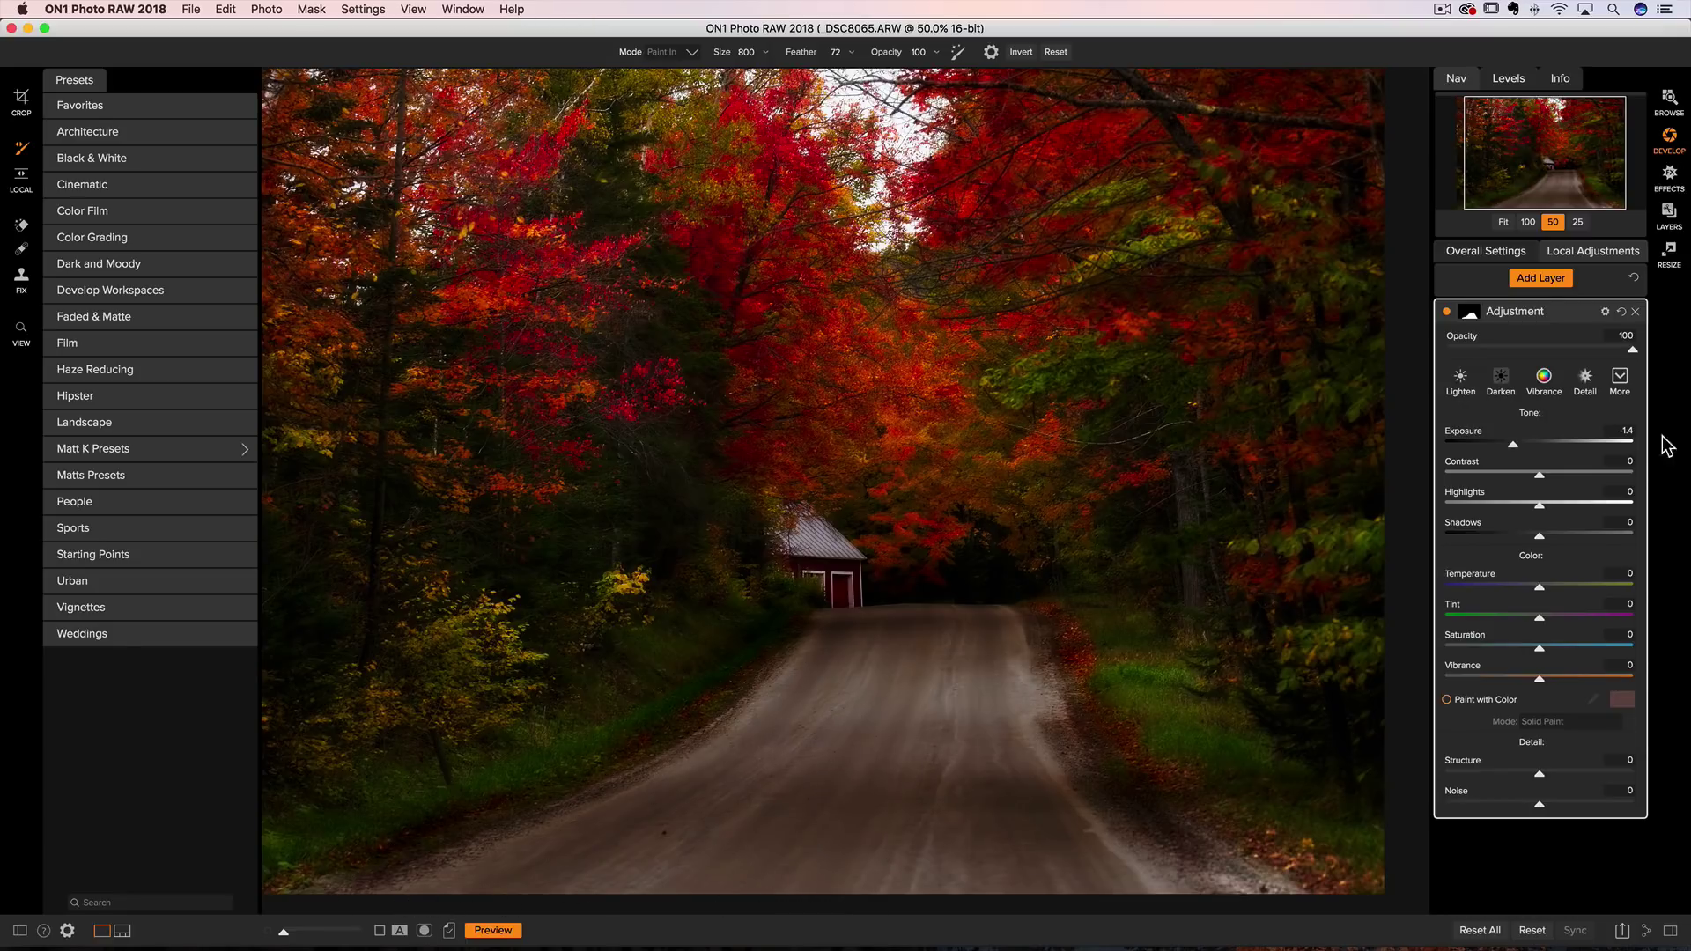
# - Set the road adjustment's exposure to -0.65 and highlights to -56, and compare the photo with the original
pyautogui.moveTo(1515, 440); pyautogui.dragTo(1529, 440)
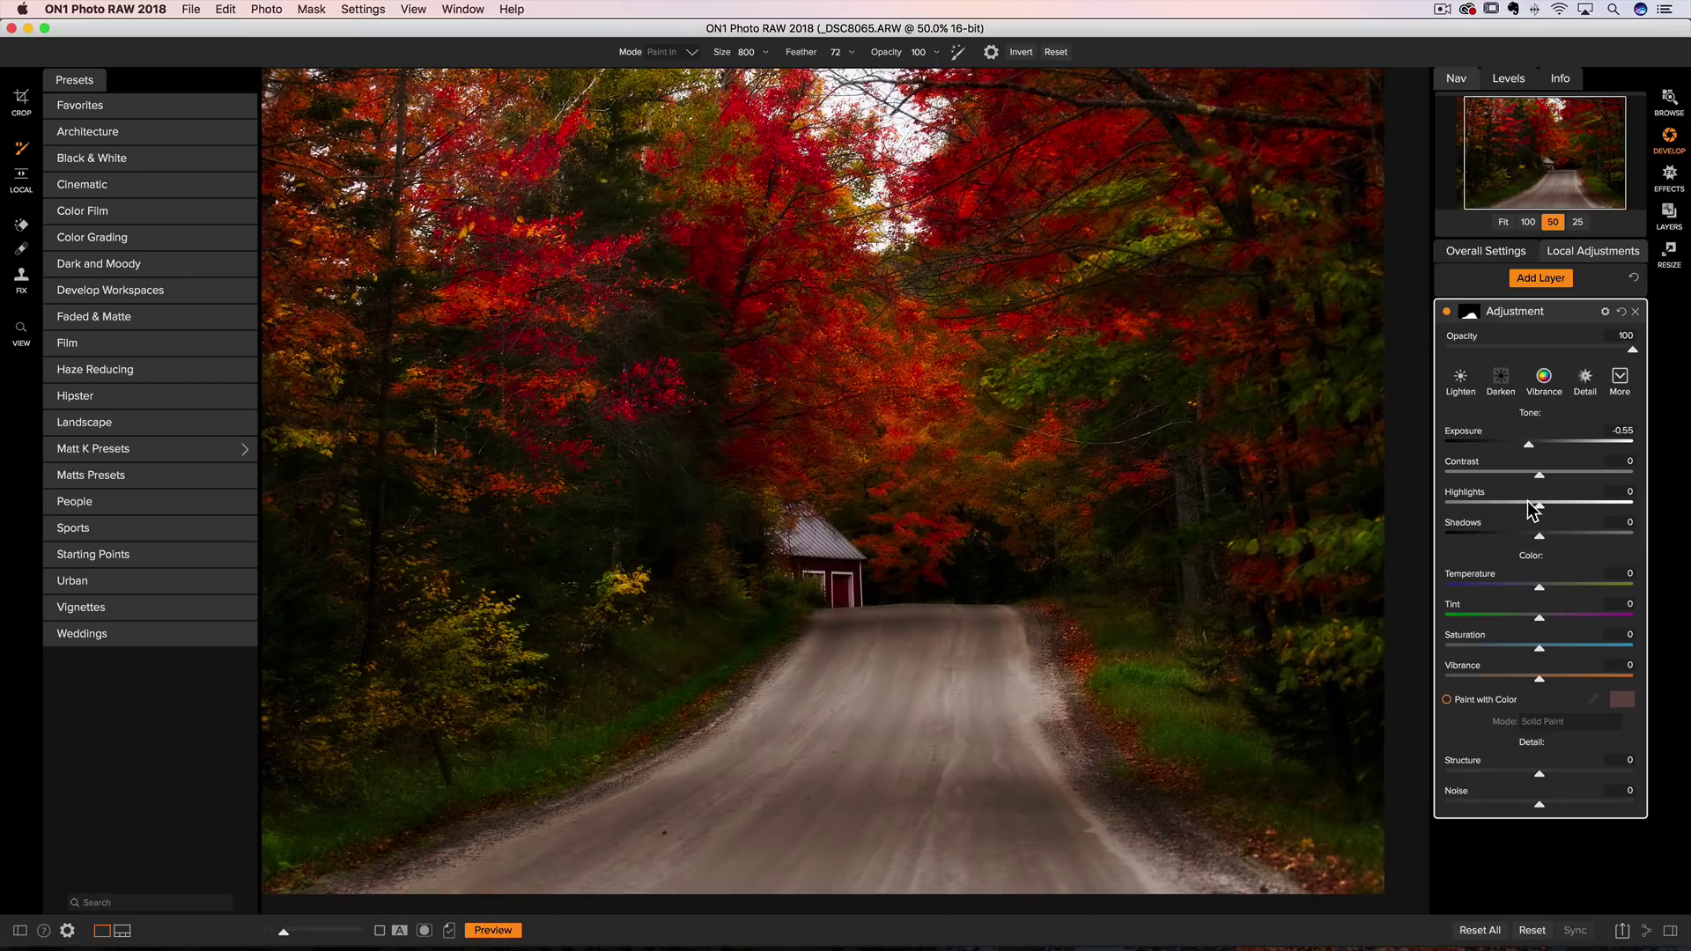
pyautogui.moveTo(1538, 504); pyautogui.dragTo(1488, 508)
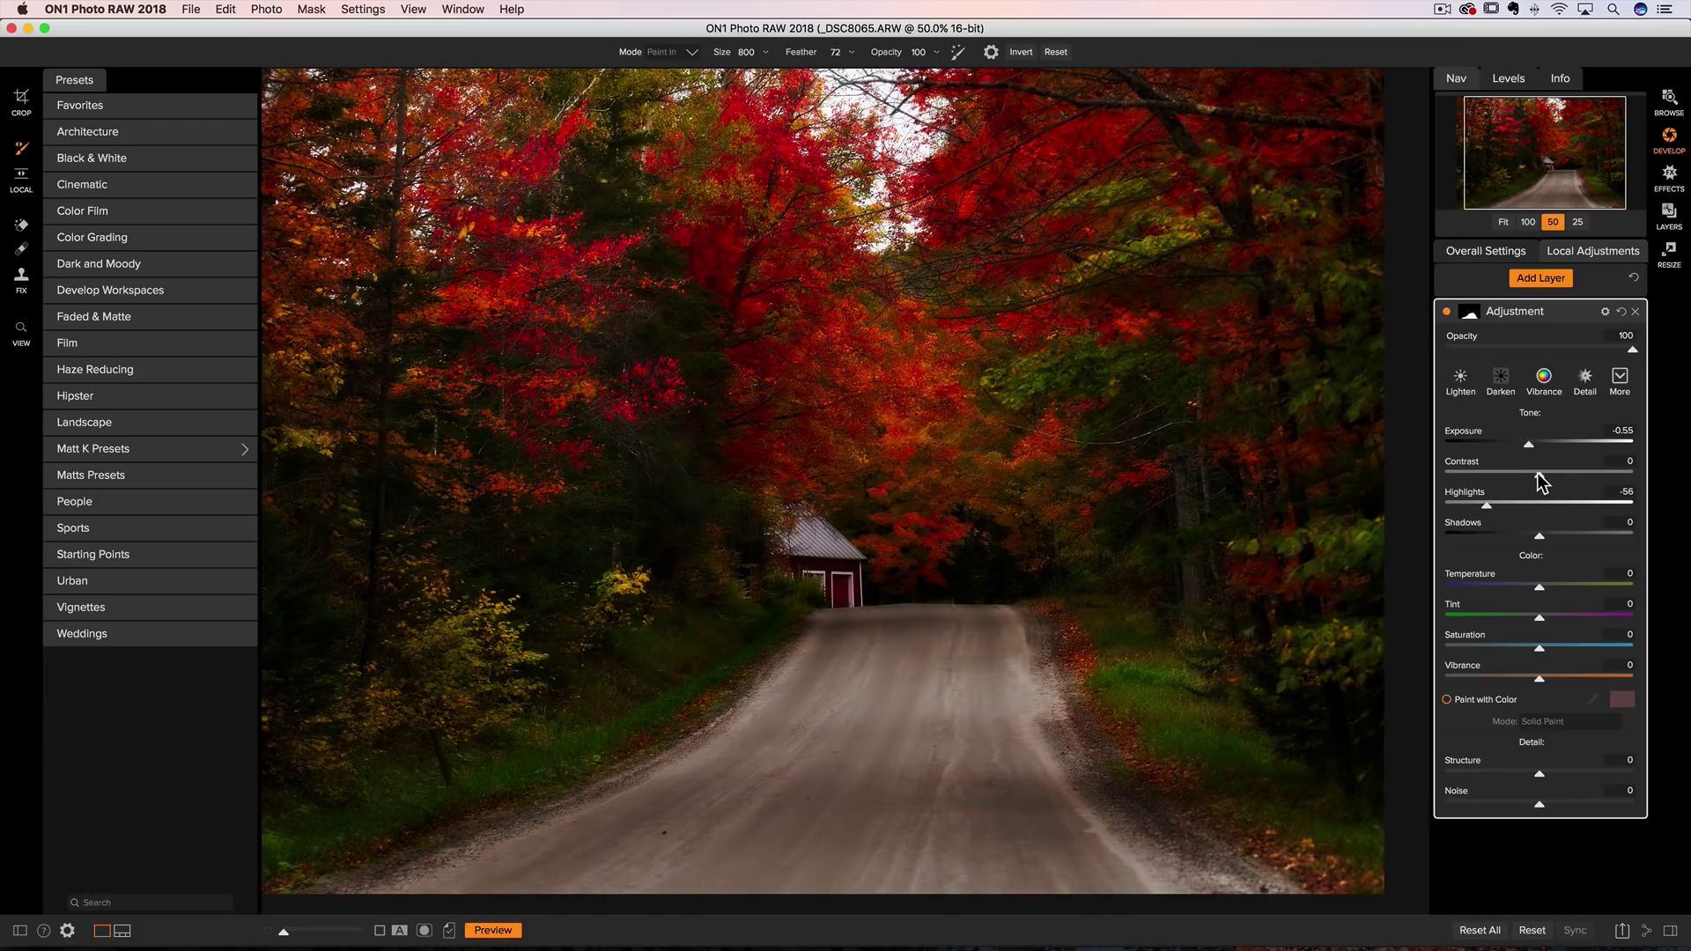
pyautogui.moveTo(1529, 444); pyautogui.dragTo(1526, 446)
pyautogui.press('\\')
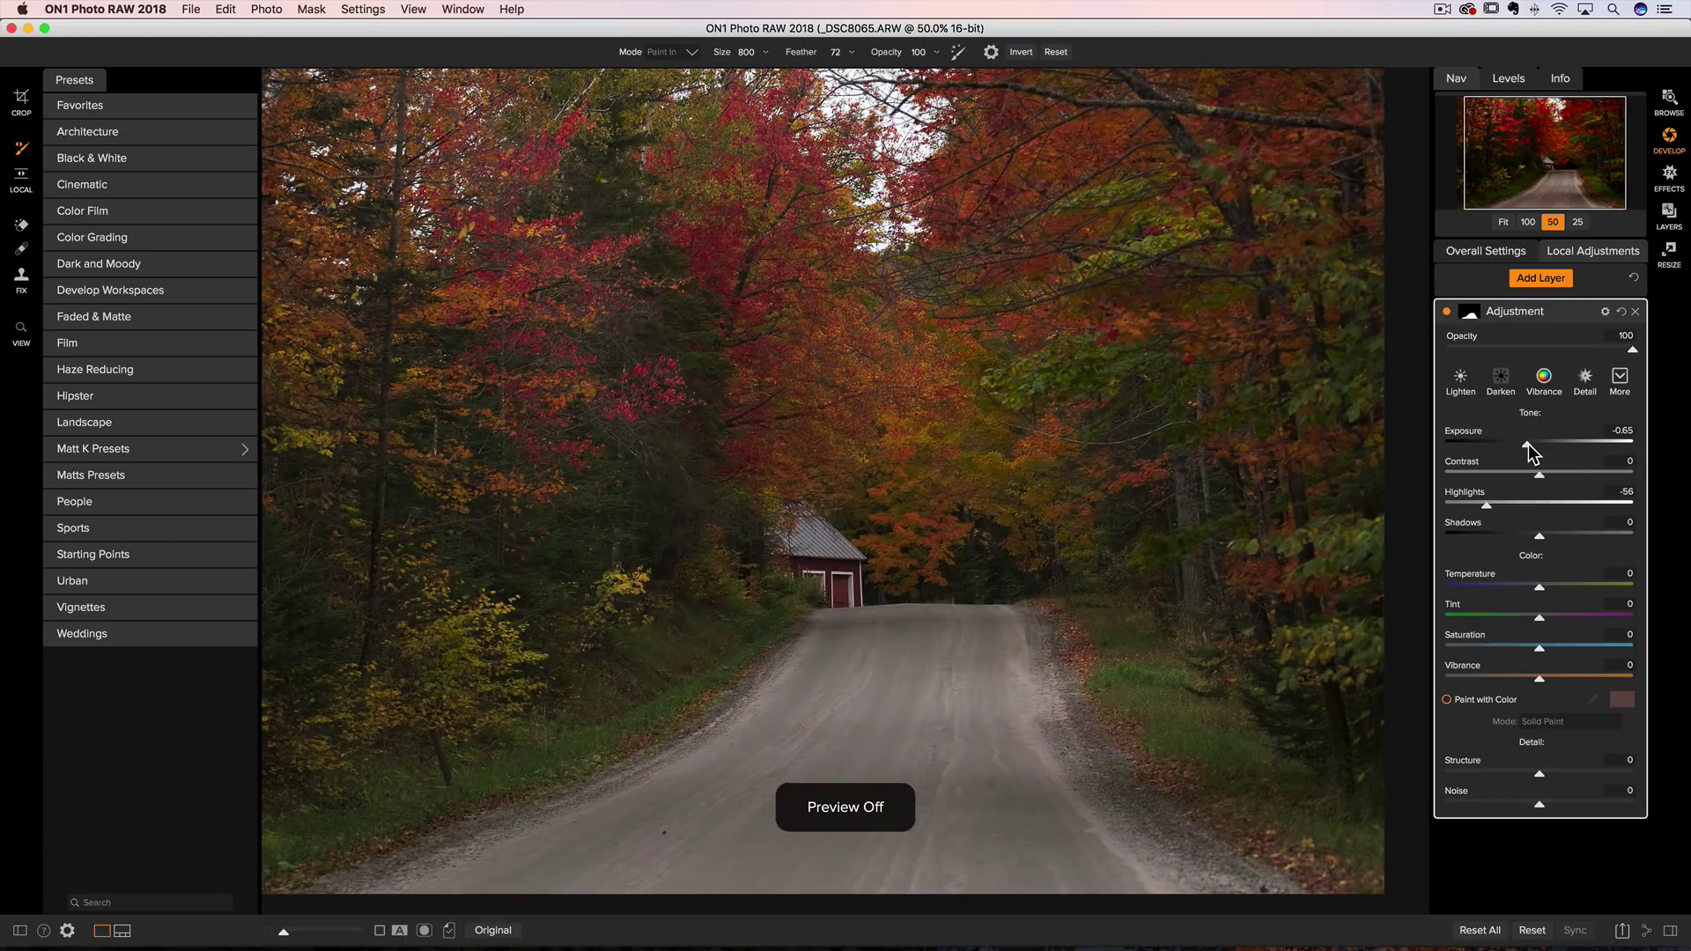
pyautogui.press('\\')
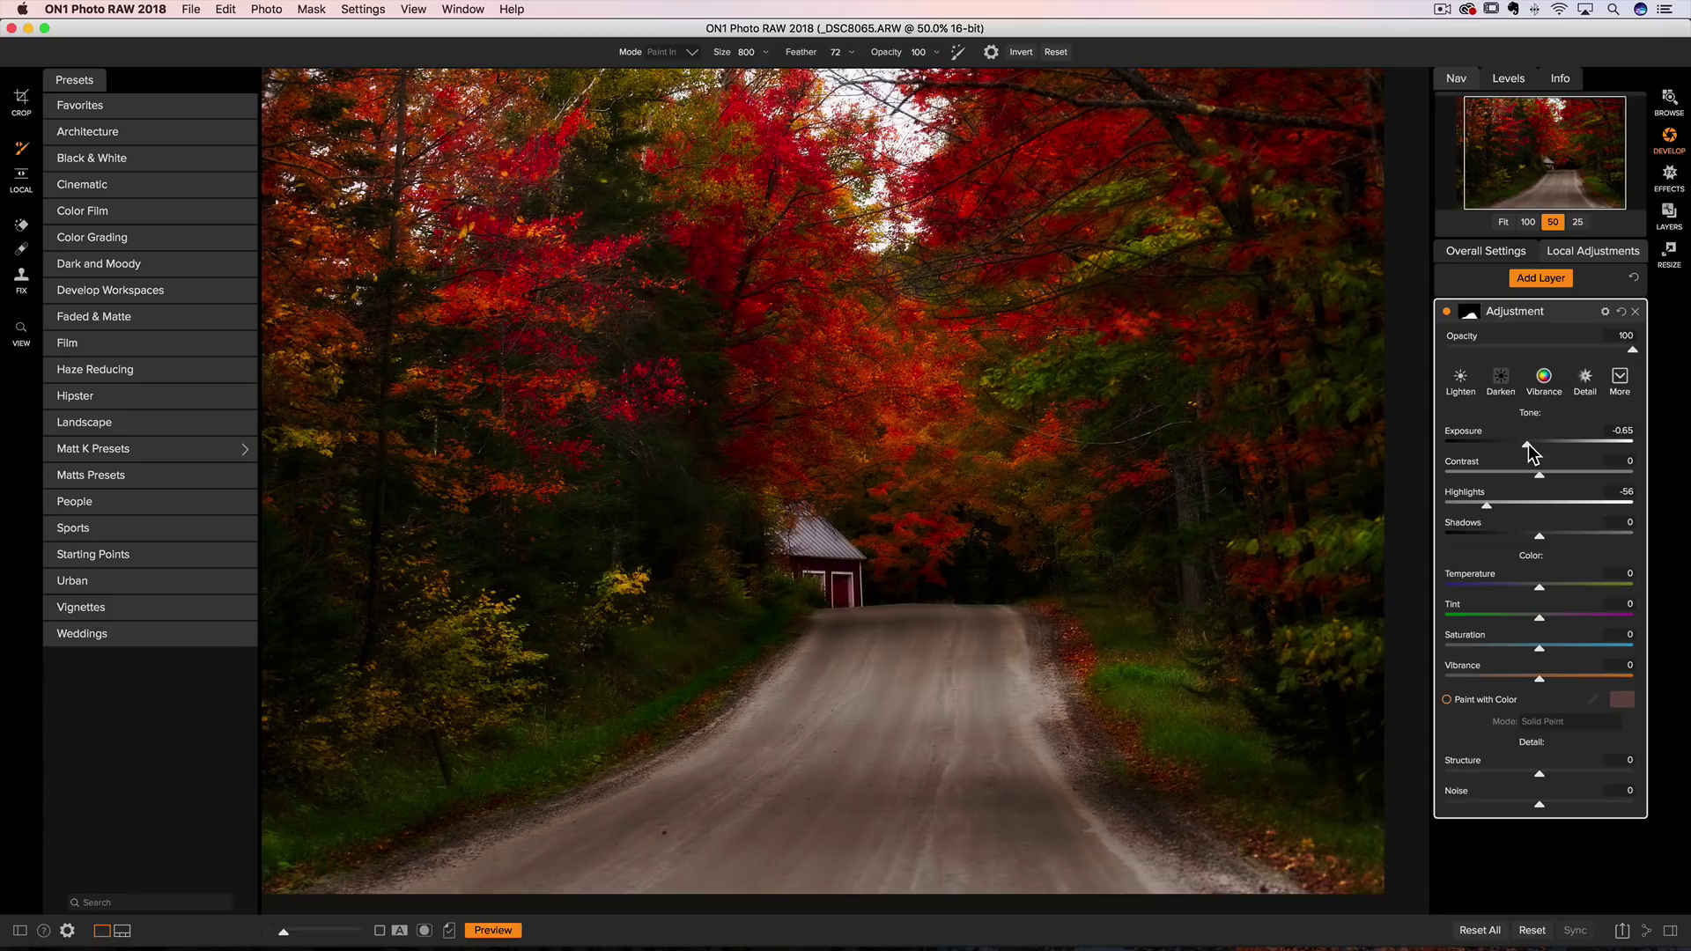
# - Return to the overall filter settings in Effects and examine the Apply To options of the Tone Enhancer
pyautogui.click(1672, 180)
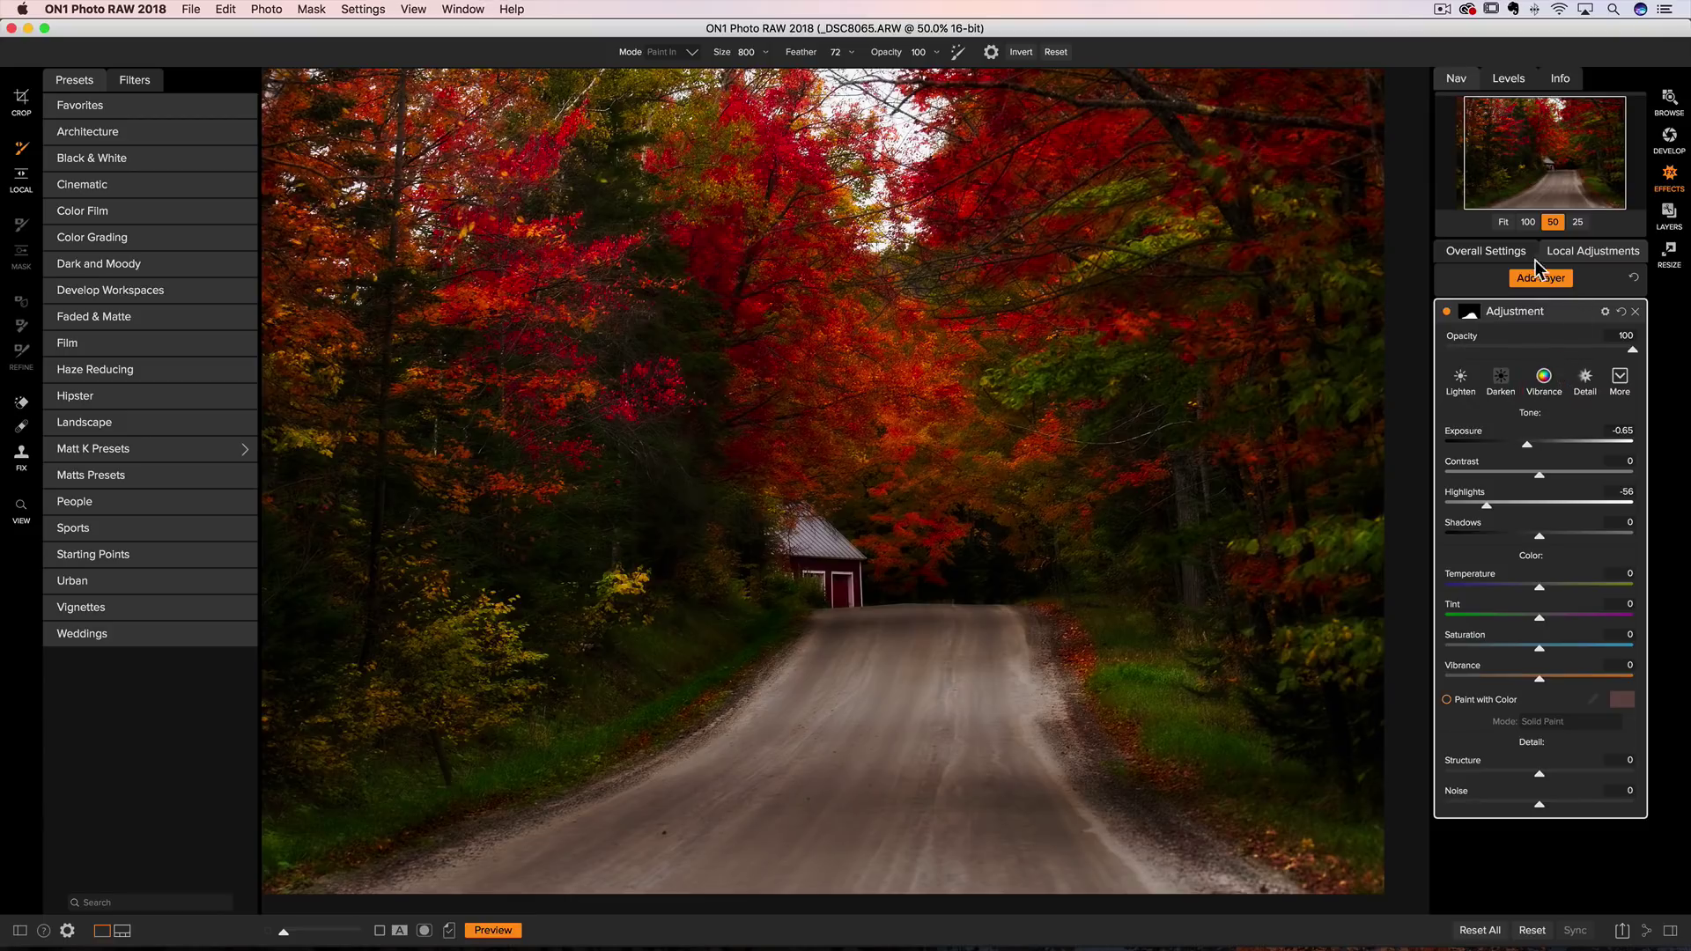
pyautogui.click(1487, 252)
pyautogui.scroll(5, 1502, 428)
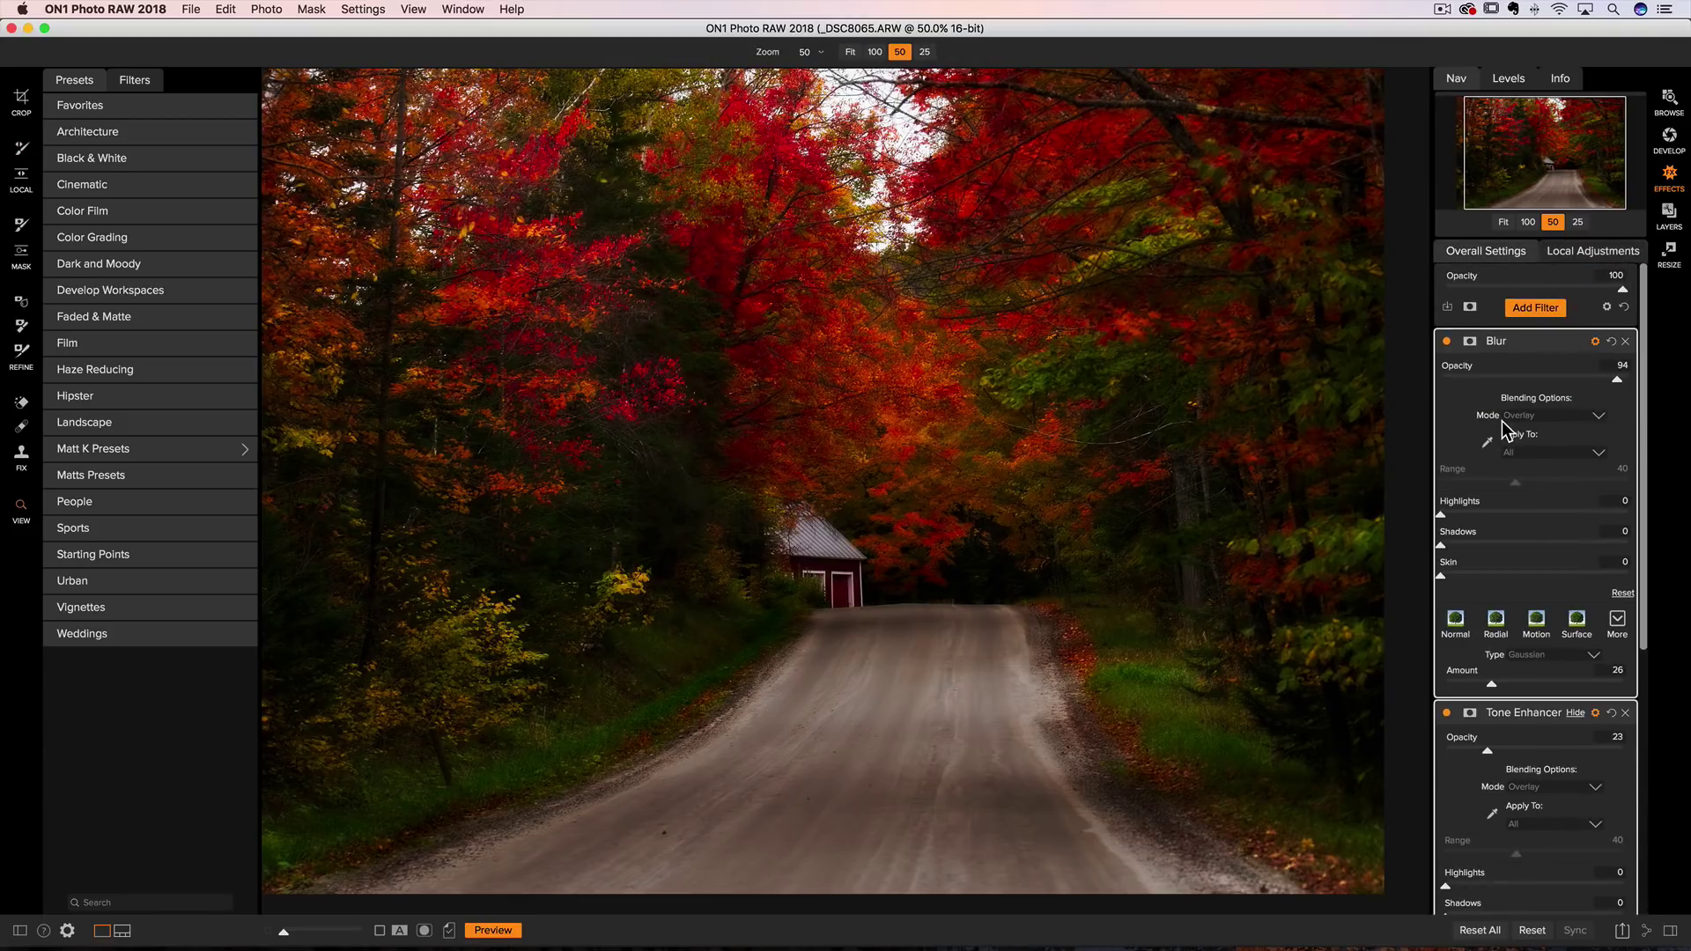
pyautogui.scroll(-5, 1577, 377)
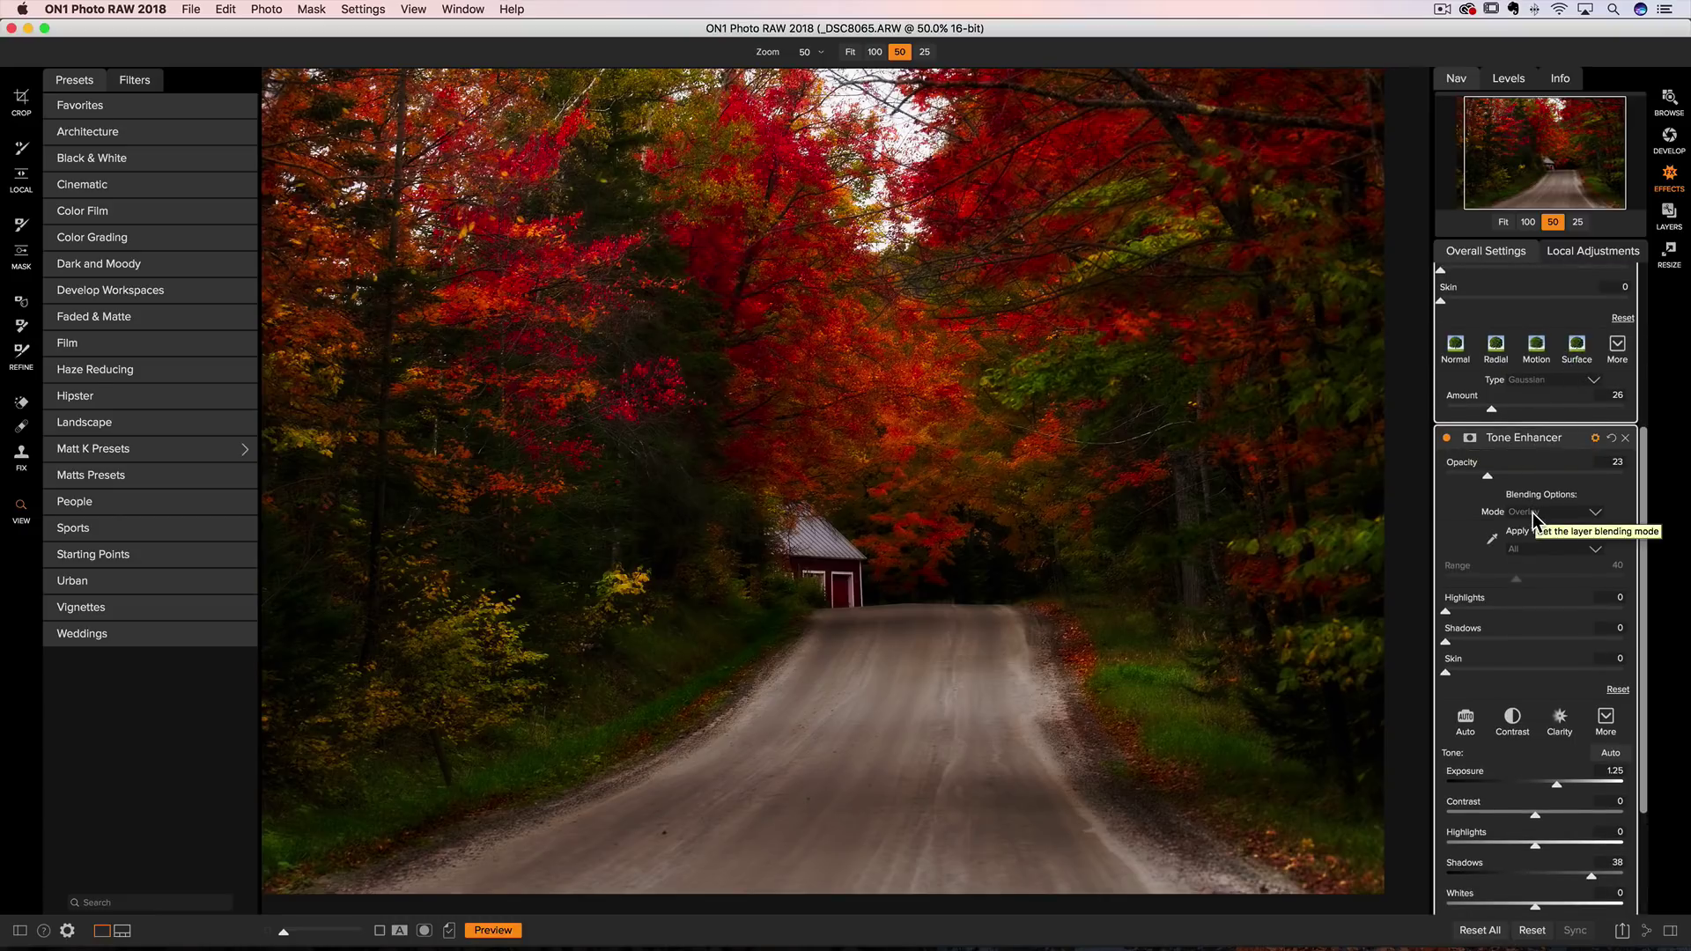
pyautogui.click(1535, 554)
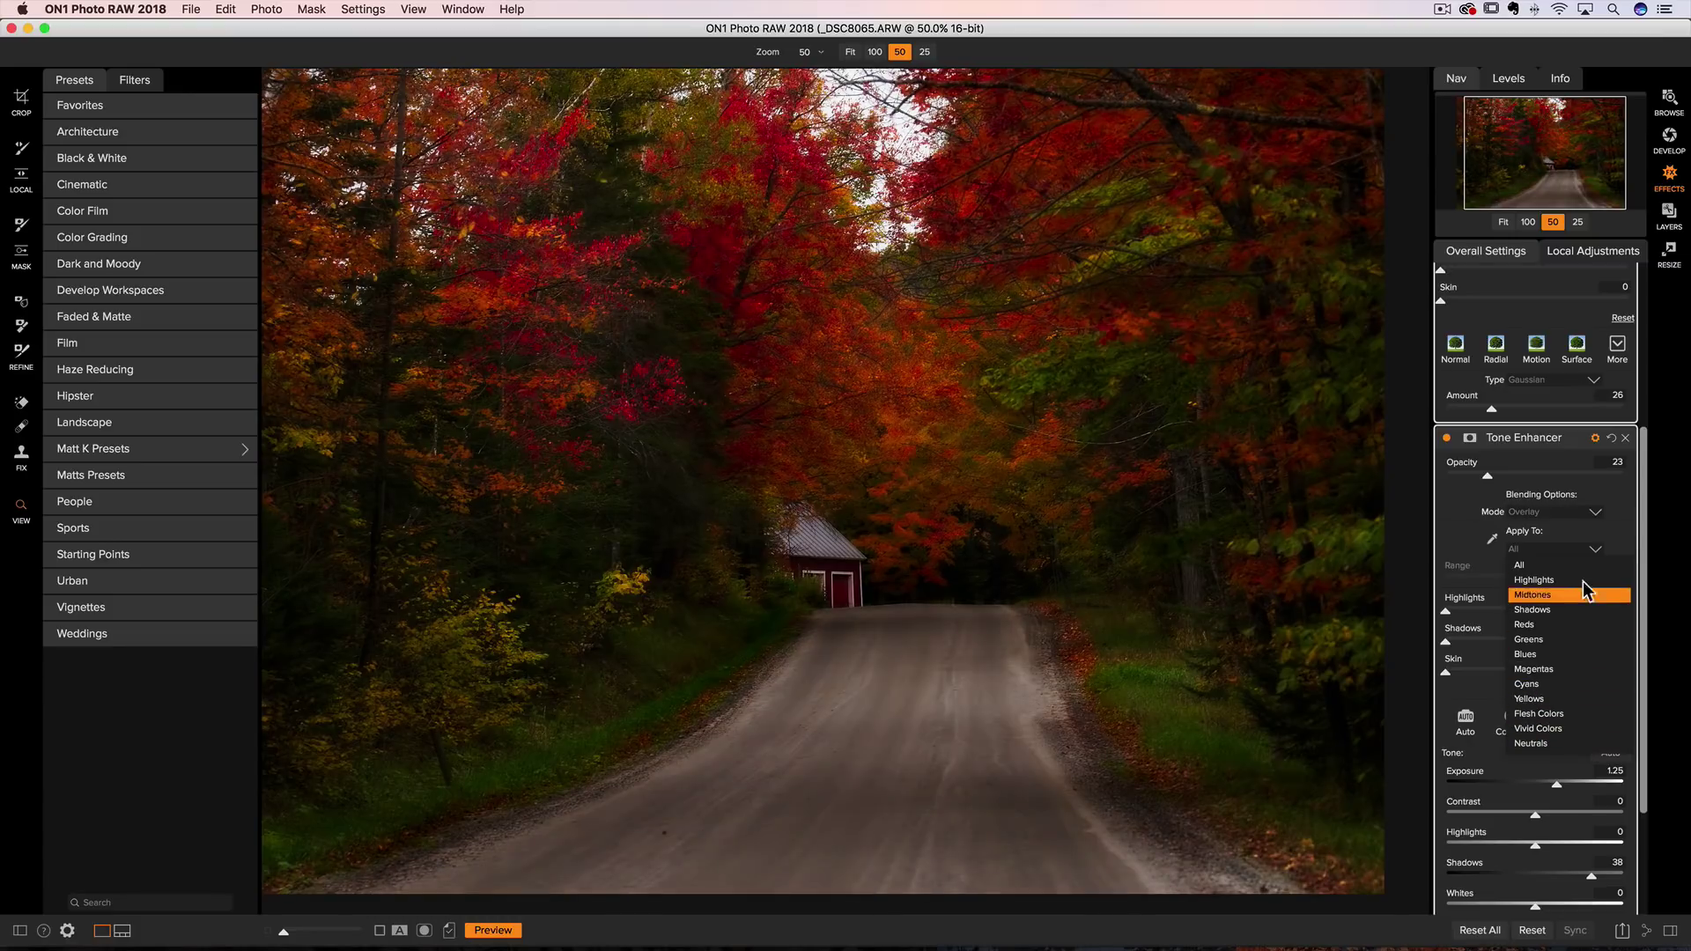
pyautogui.click(1618, 545)
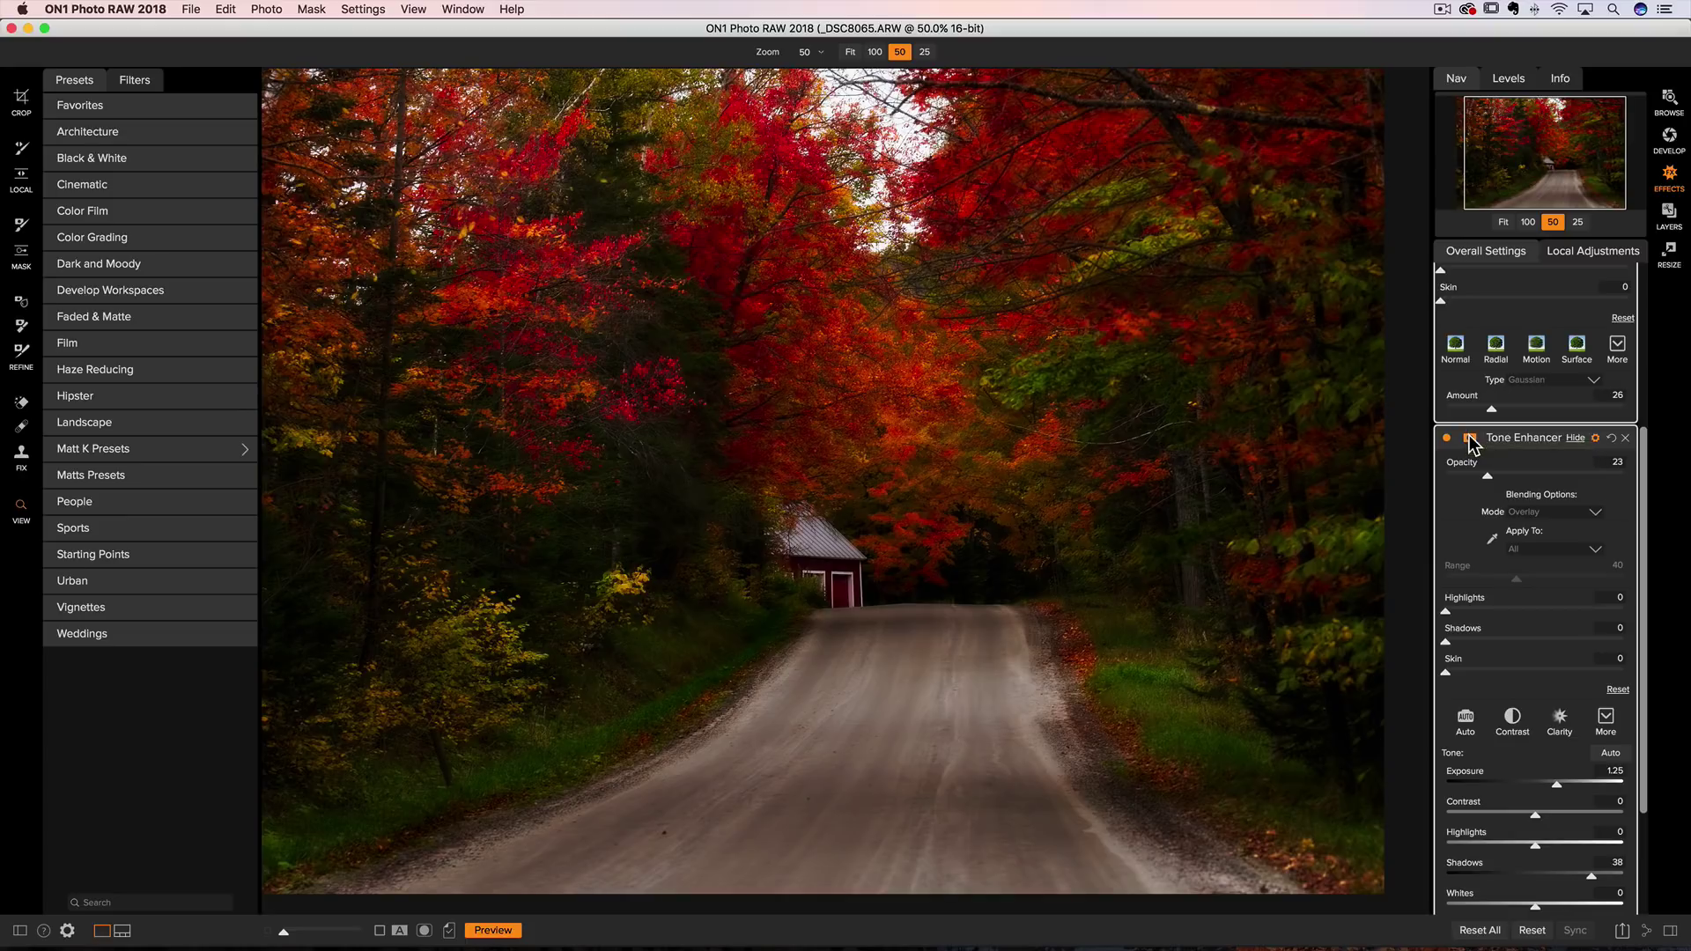
# - Paint the Tone Enhancer out of the upper foliage, from the central trees across to the right, and collapse both filters
pyautogui.click(1469, 437)
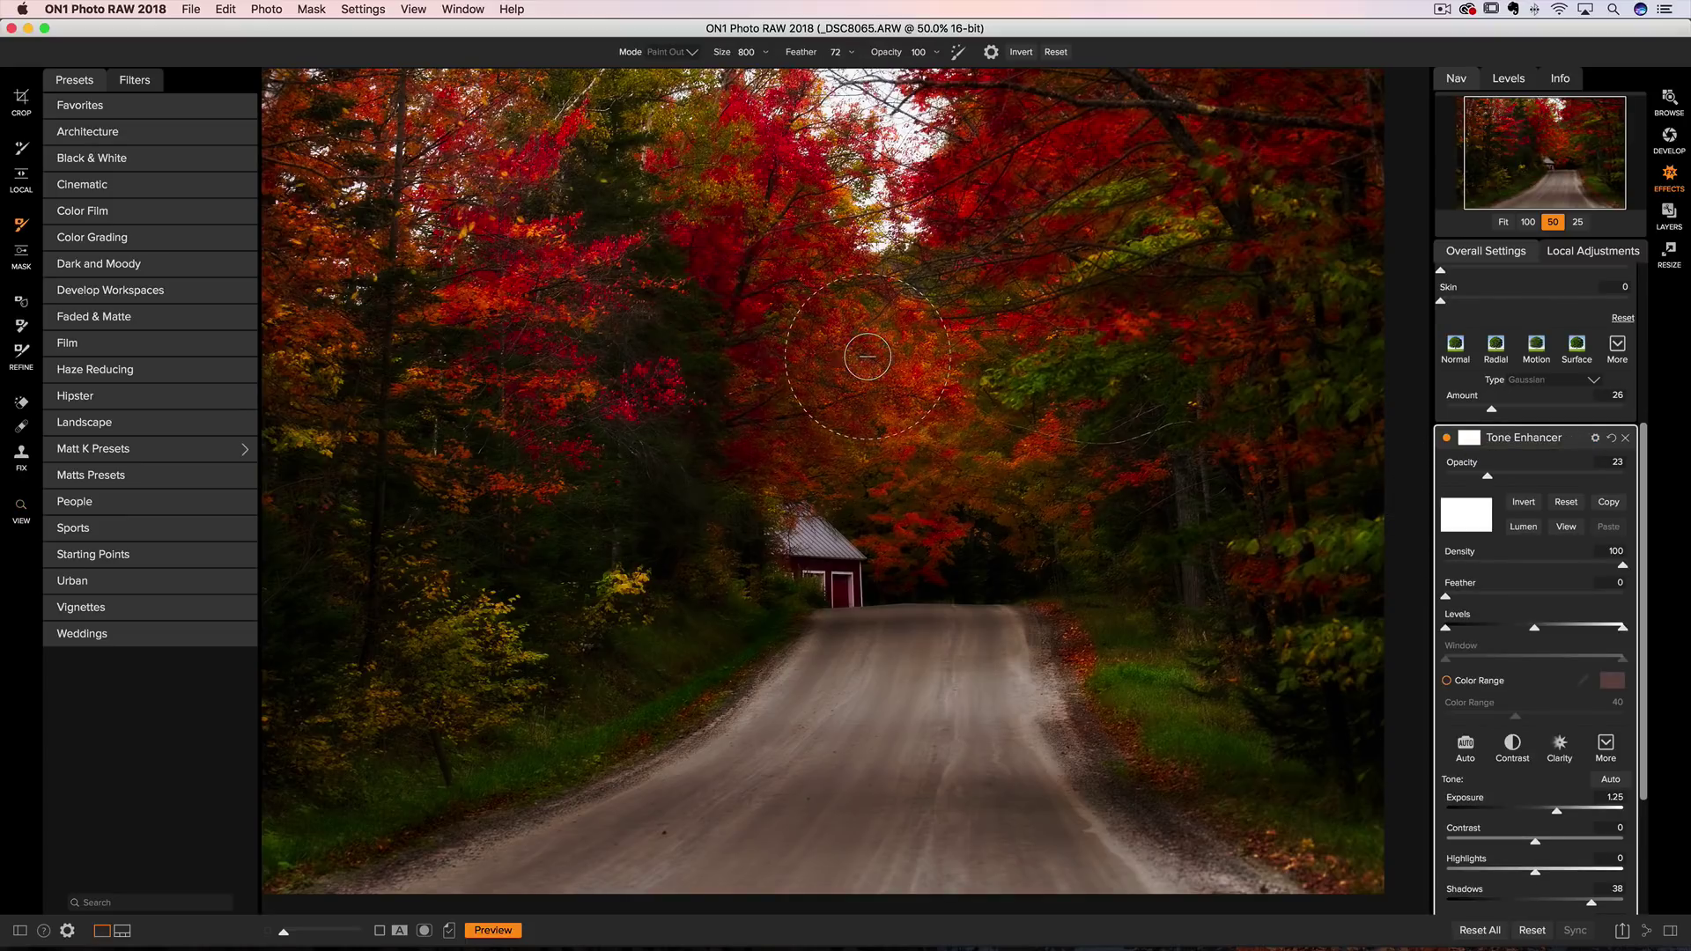
pyautogui.moveTo(867, 357)
pyautogui.mouseDown()
pyautogui.moveTo(755, 283)
pyautogui.moveTo(792, 243)
pyautogui.moveTo(744, 207)
pyautogui.moveTo(744, 162)
pyautogui.mouseUp()
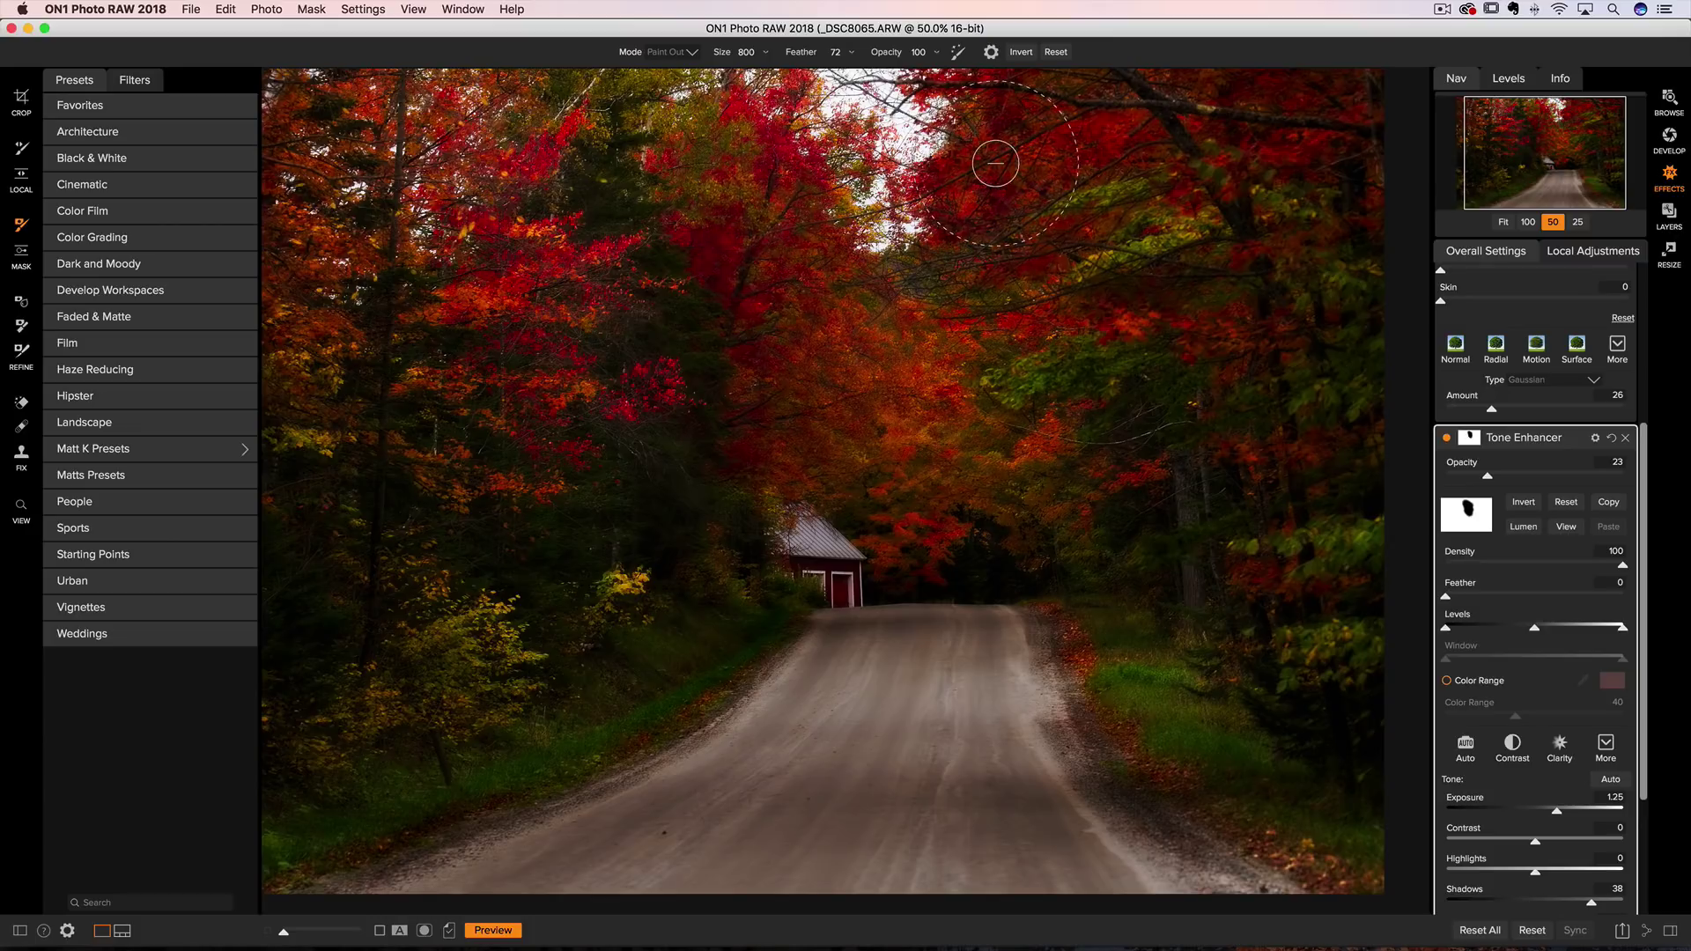
pyautogui.moveTo(995, 163)
pyautogui.mouseDown()
pyautogui.moveTo(1321, 124)
pyautogui.moveTo(1348, 275)
pyautogui.moveTo(1250, 332)
pyautogui.mouseUp()
pyautogui.click(1575, 439)
pyautogui.click(1585, 342)
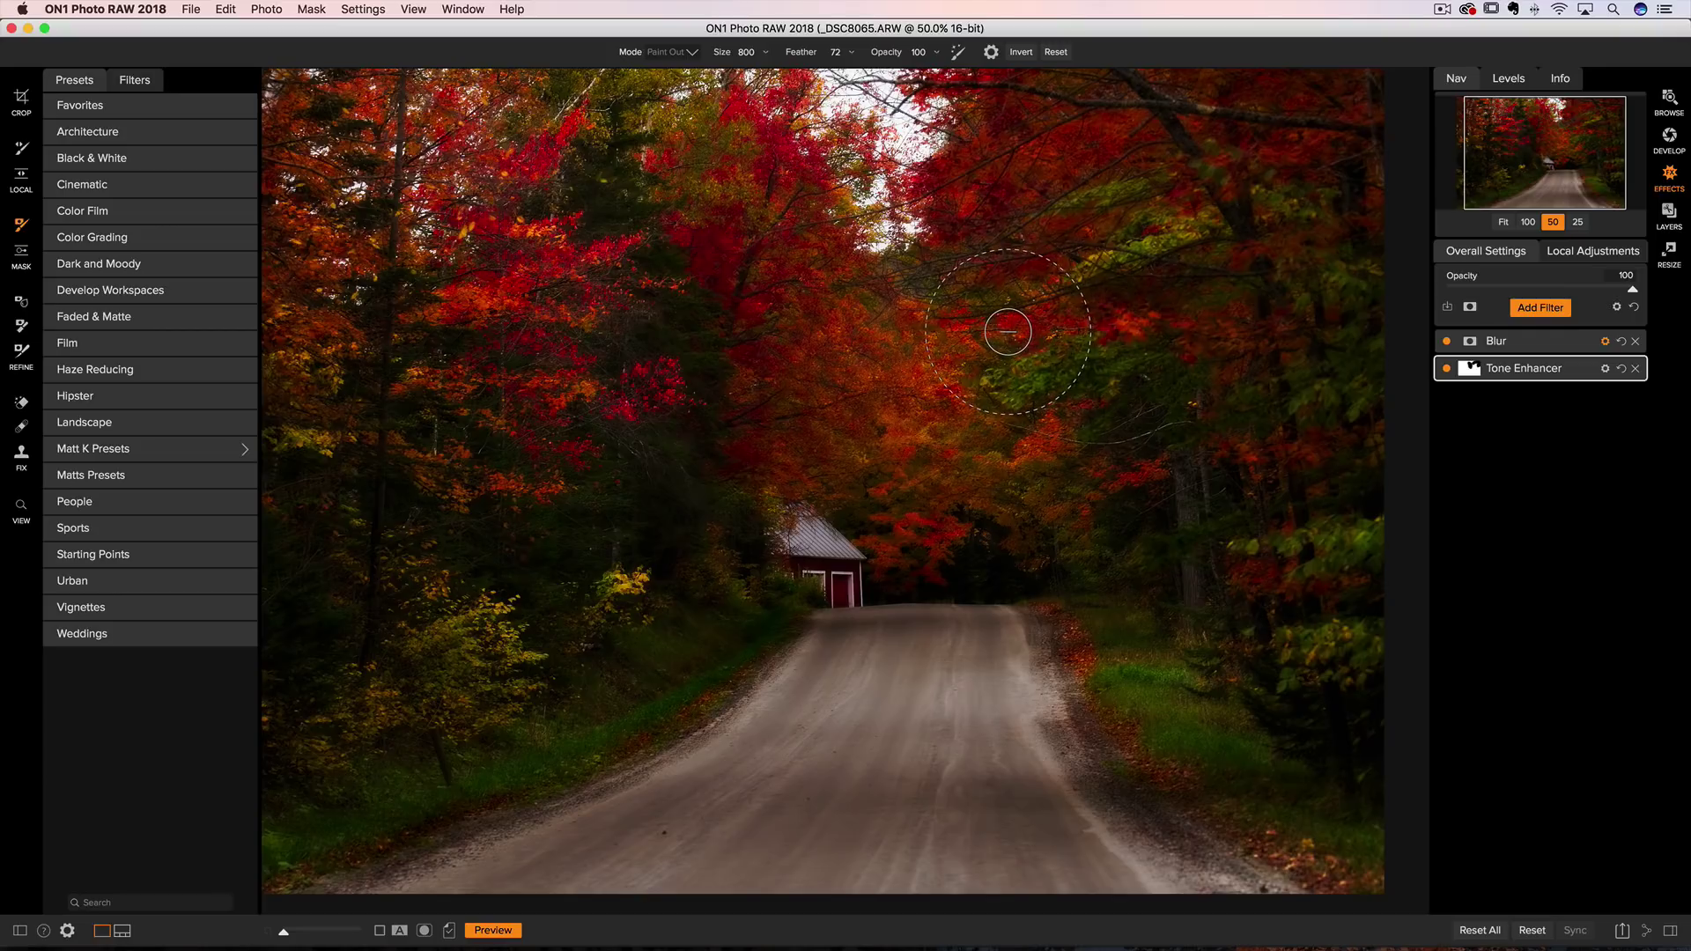
# - Add a Color Enhancer filter, lower the saturation of the reds and set the saturation of the greens to -20
pyautogui.click(1553, 309)
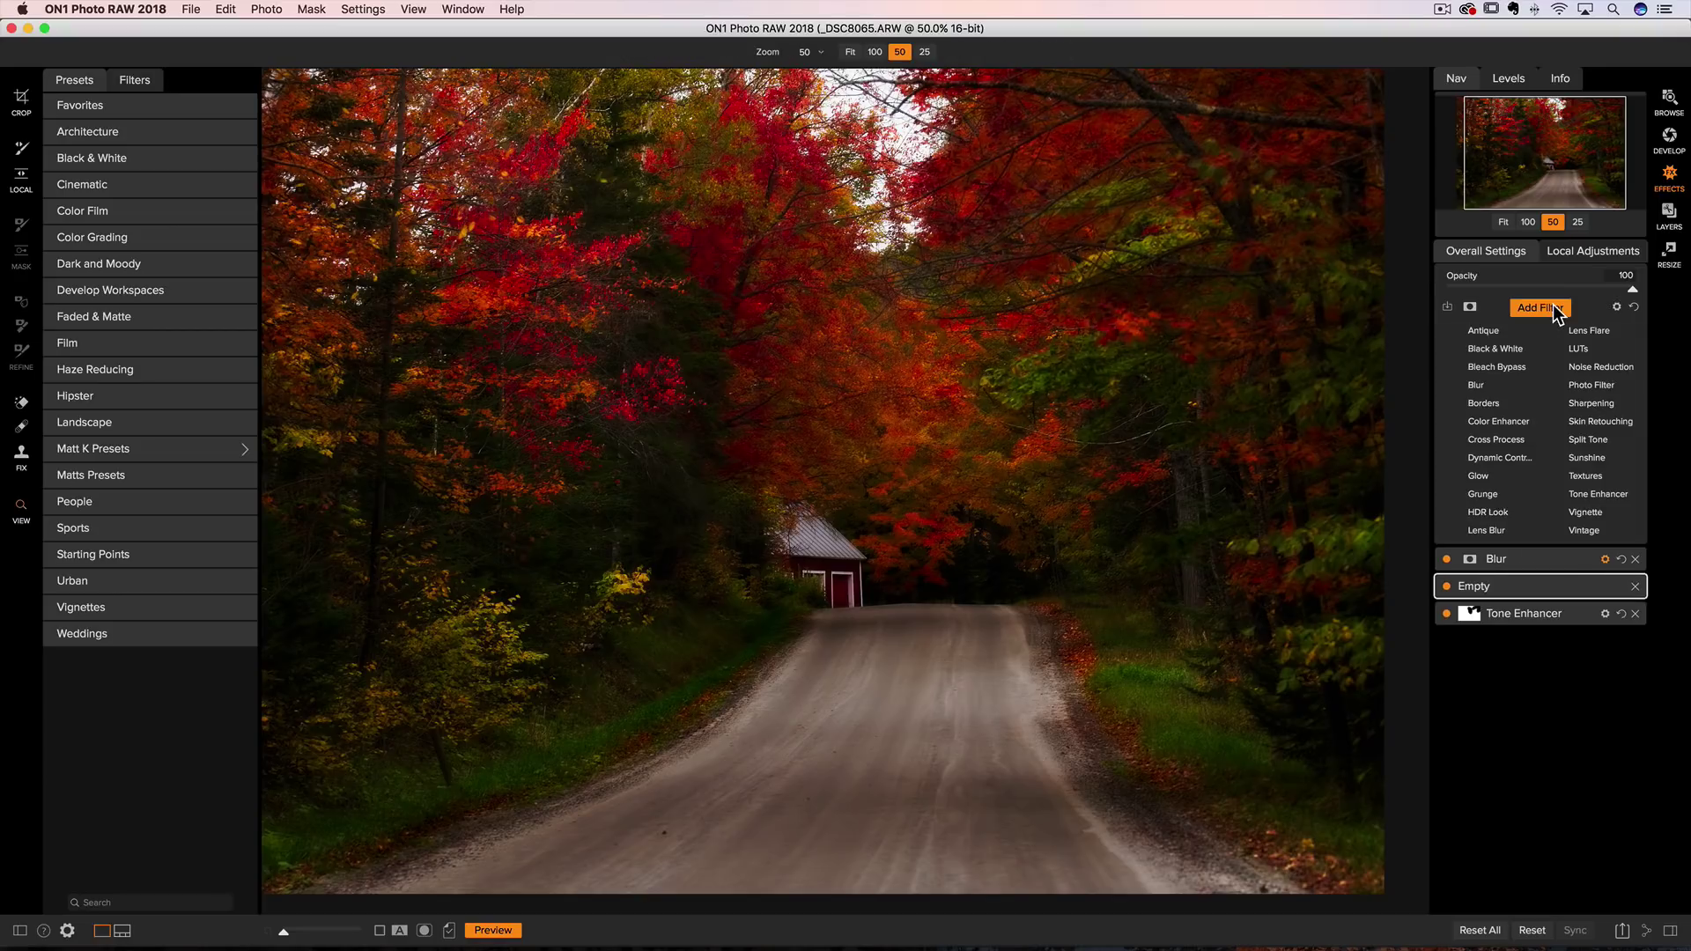
pyautogui.click(1492, 421)
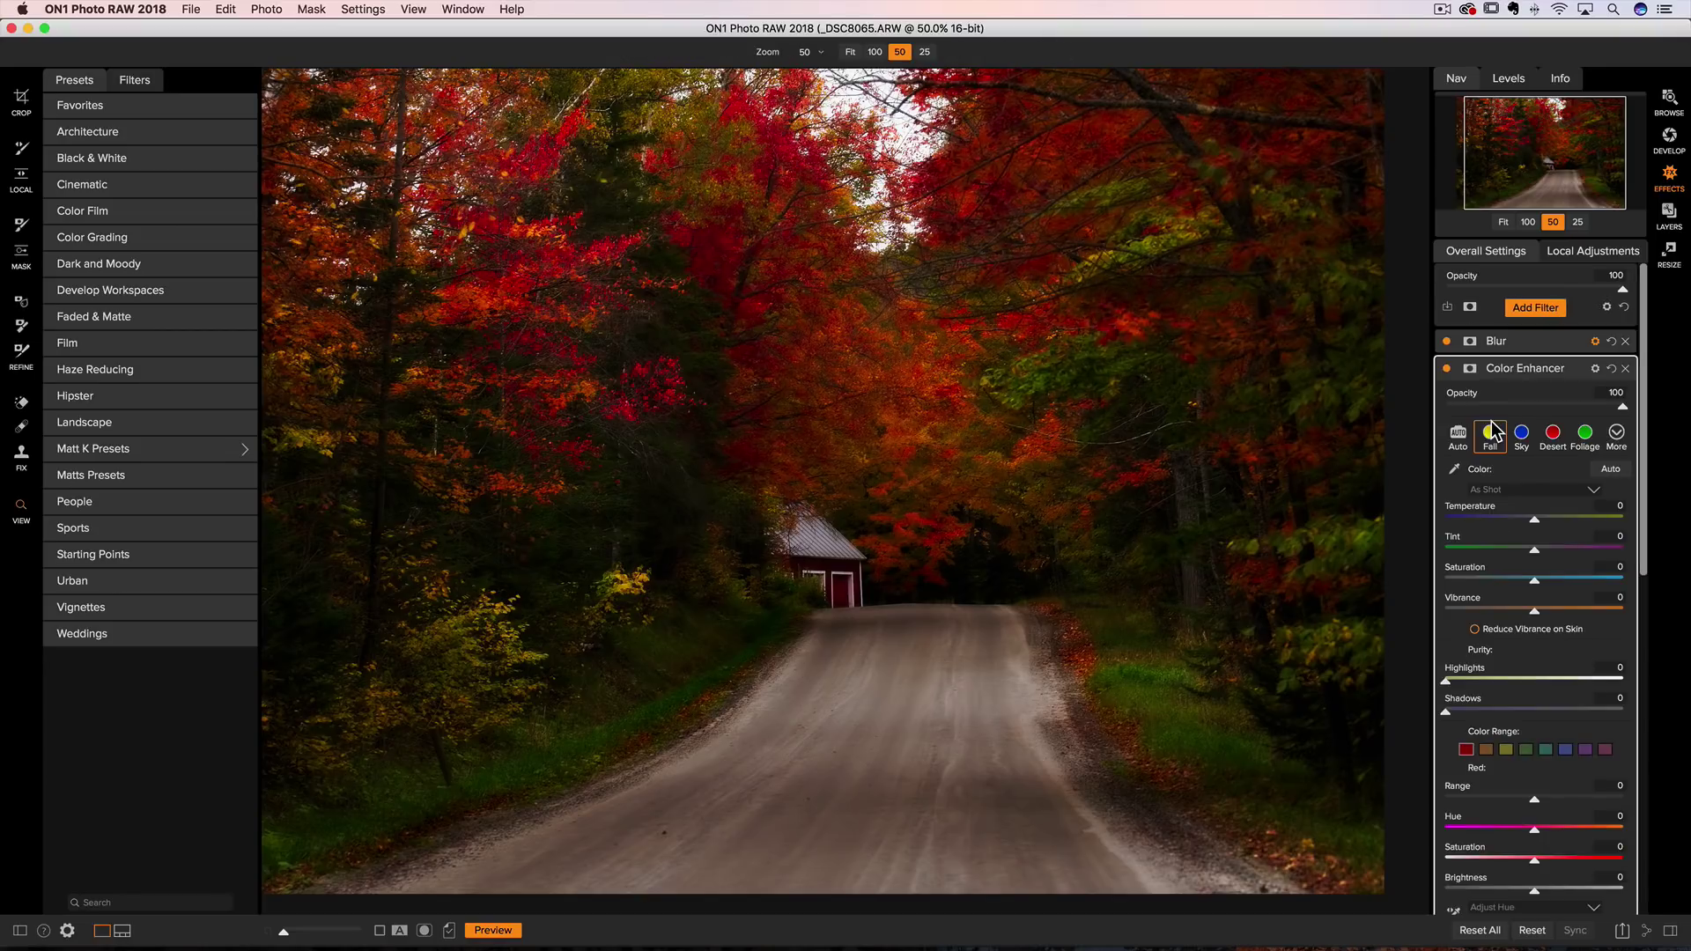
pyautogui.scroll(-3, 1528, 582)
pyautogui.scroll(-2, 1530, 581)
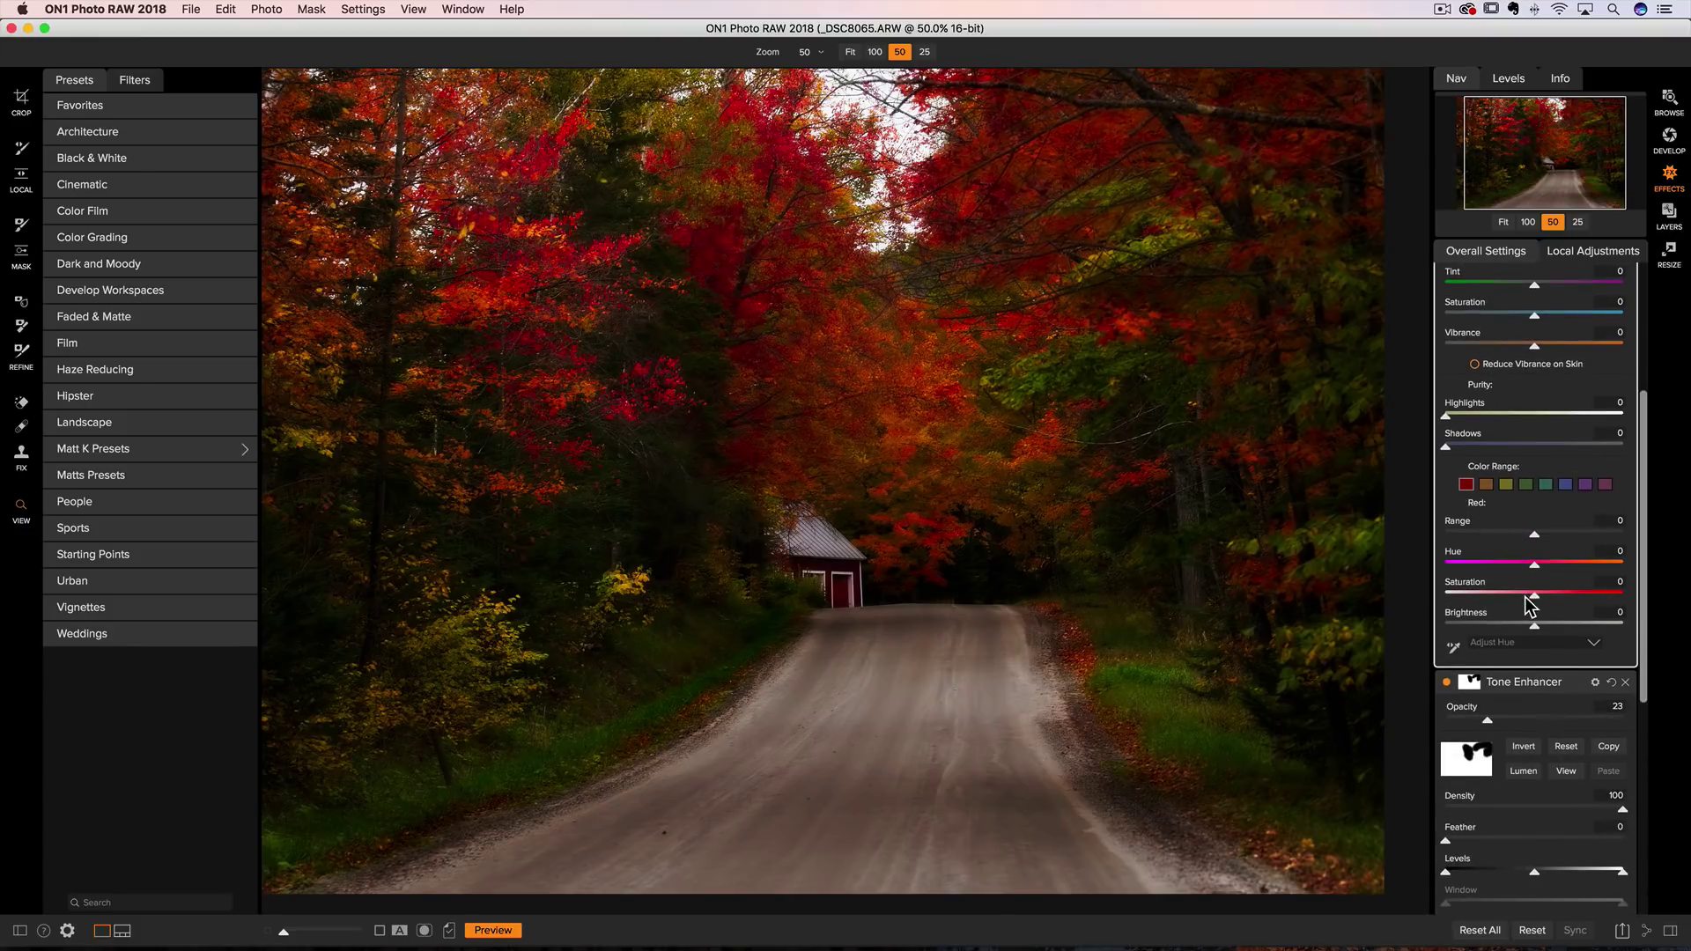
pyautogui.moveTo(1533, 595); pyautogui.dragTo(1485, 595)
pyautogui.click(1527, 485)
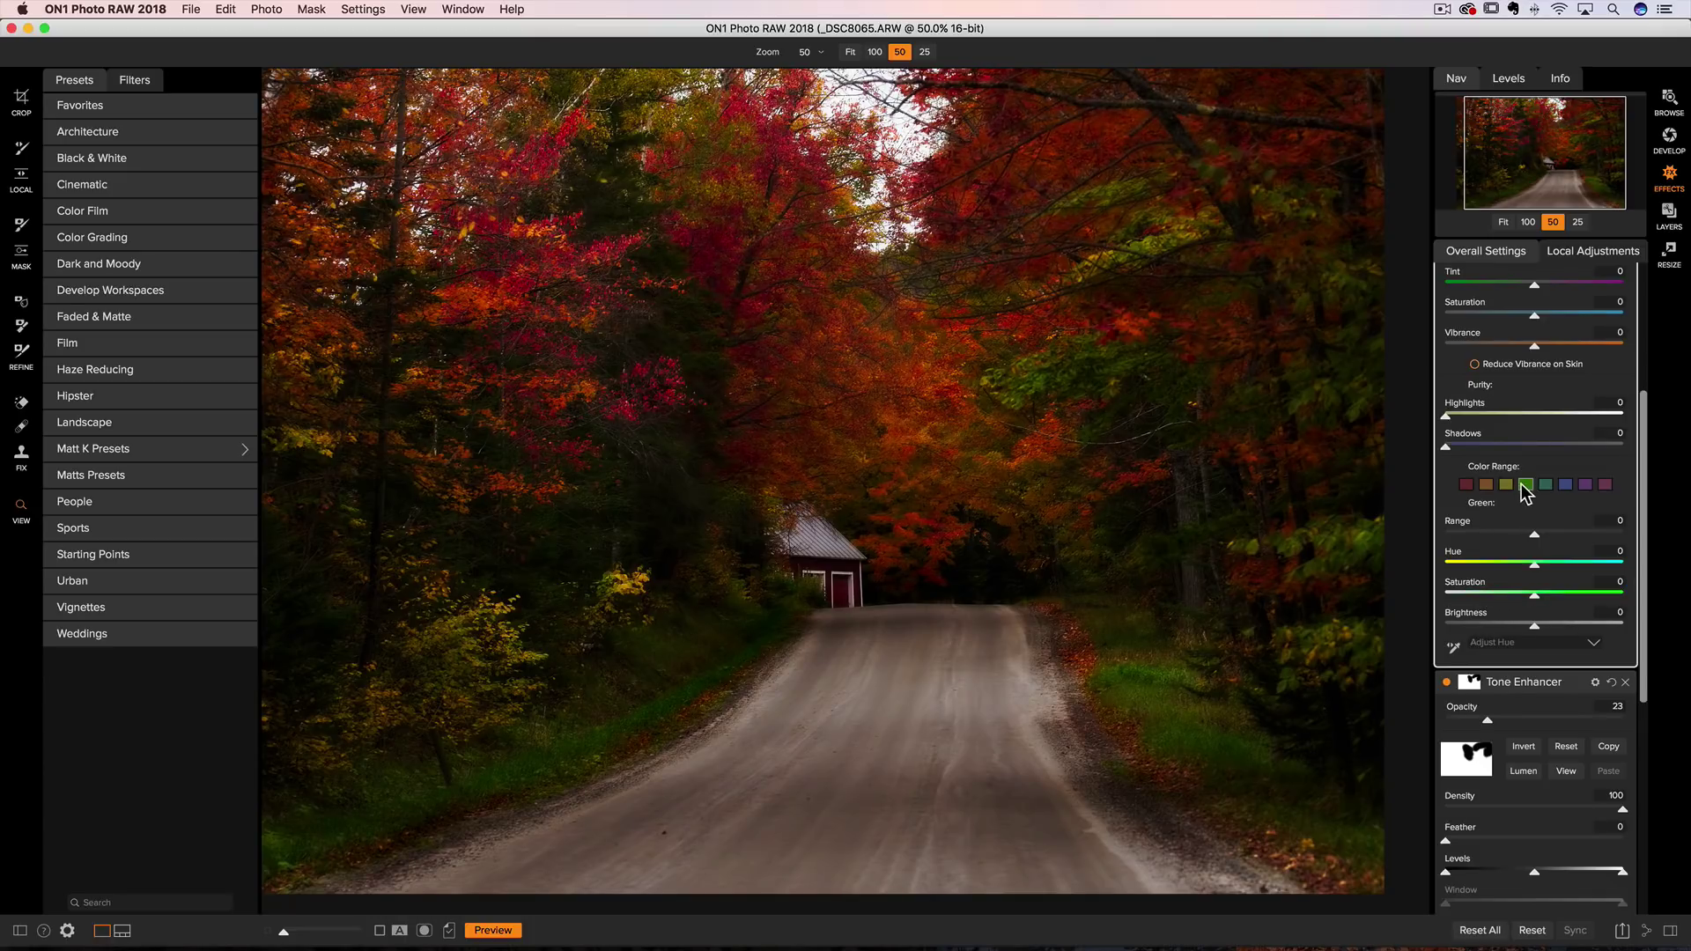
pyautogui.moveTo(1531, 594); pyautogui.dragTo(1495, 596)
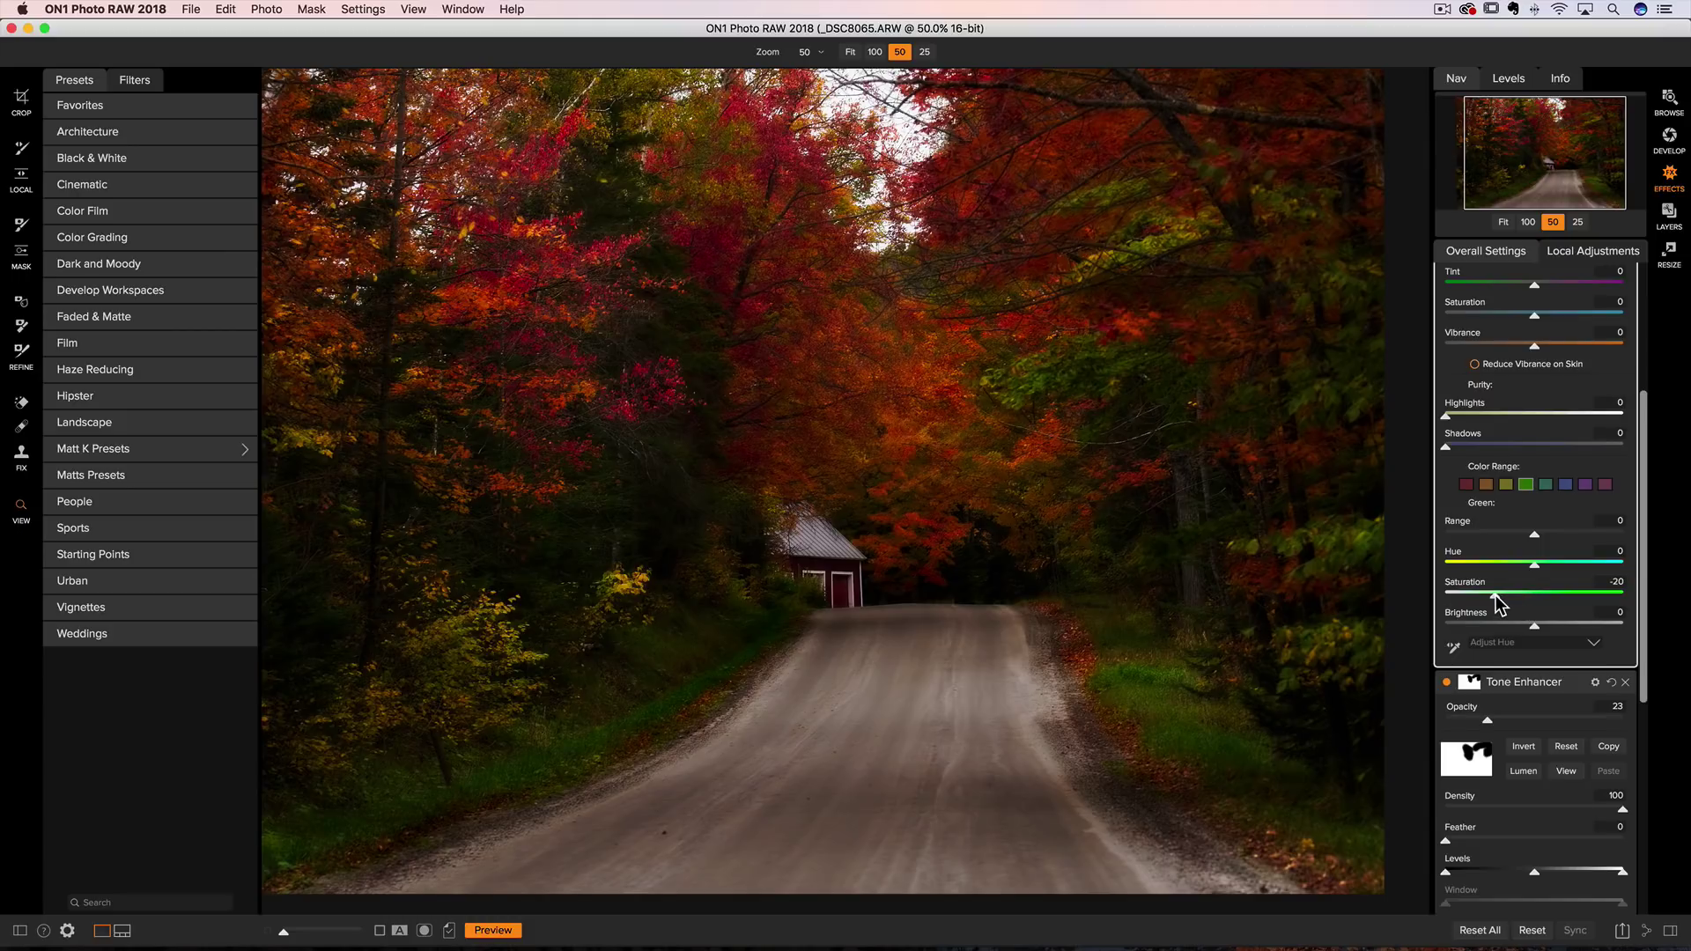